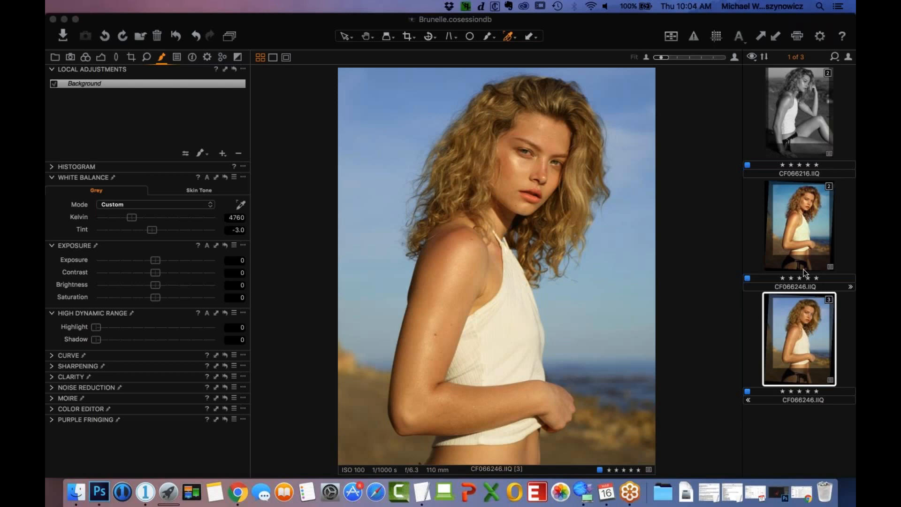
- Compare the retouched and unretouched color variants of CF066246.IIQ and review the retouched variant's local adjustment layers
left_click(804, 241)
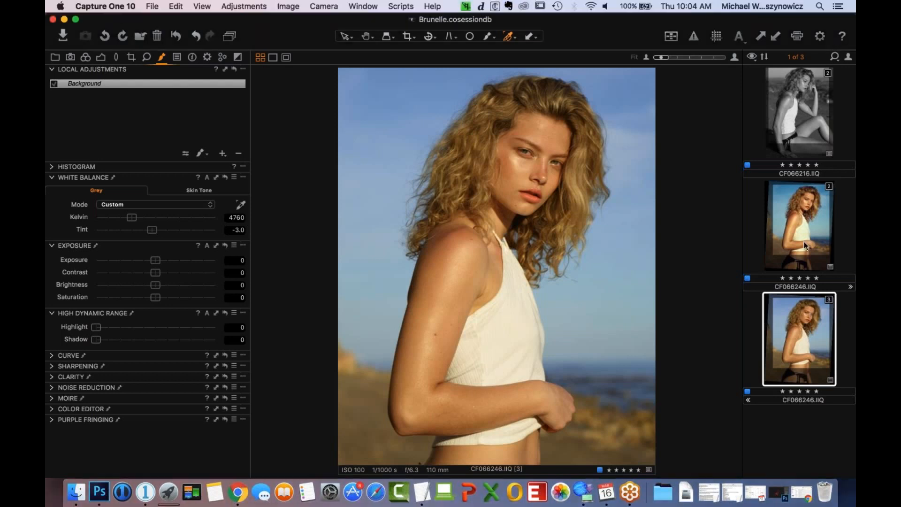
left_click(804, 241)
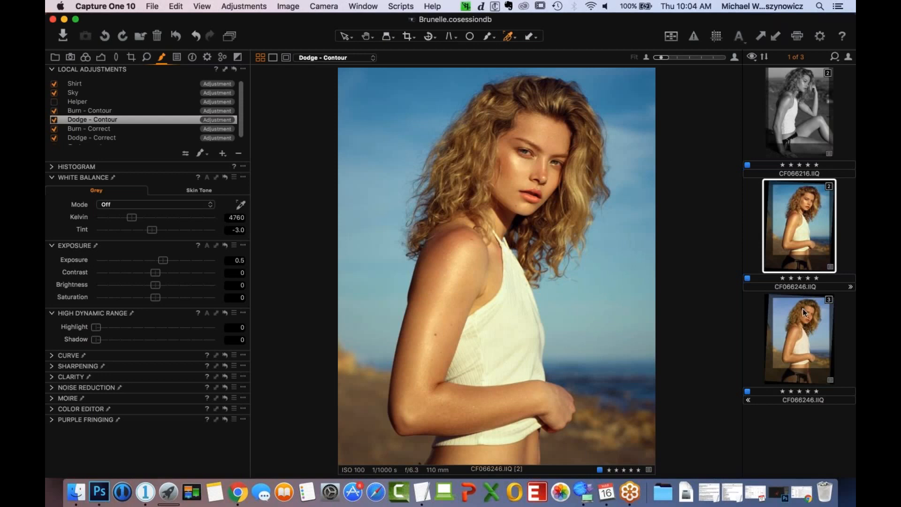
left_click(816, 345)
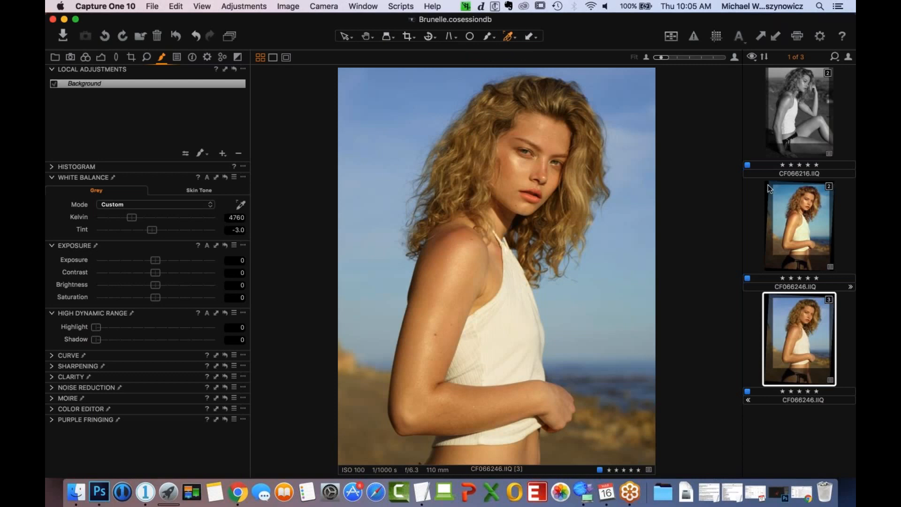
left_click(791, 225)
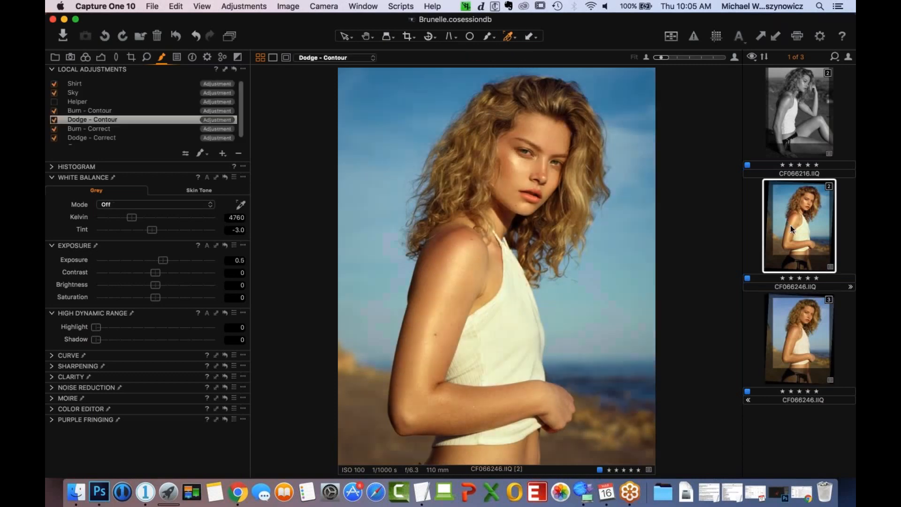
scroll(183, 108, "down", 2)
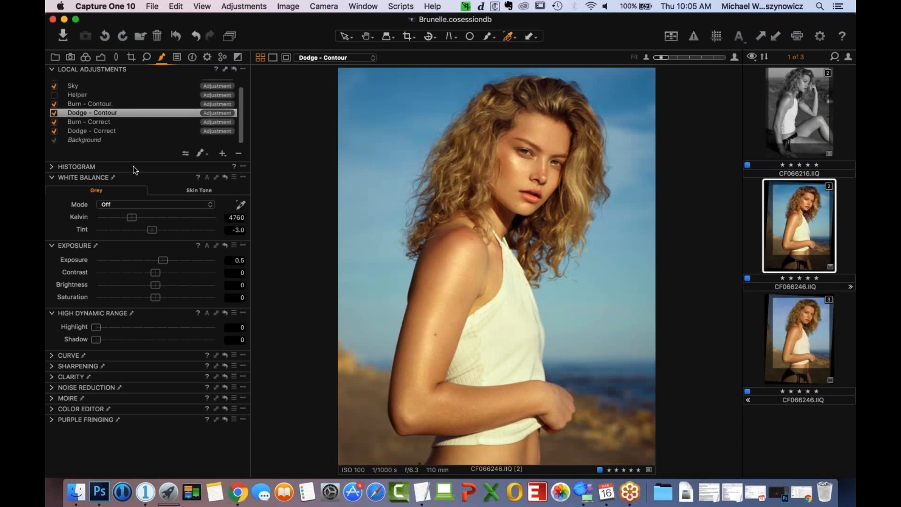
- Add an adjustment layer named "Dodge - Correct" to the unretouched color variant of CF066246.IIQ
left_click(802, 332)
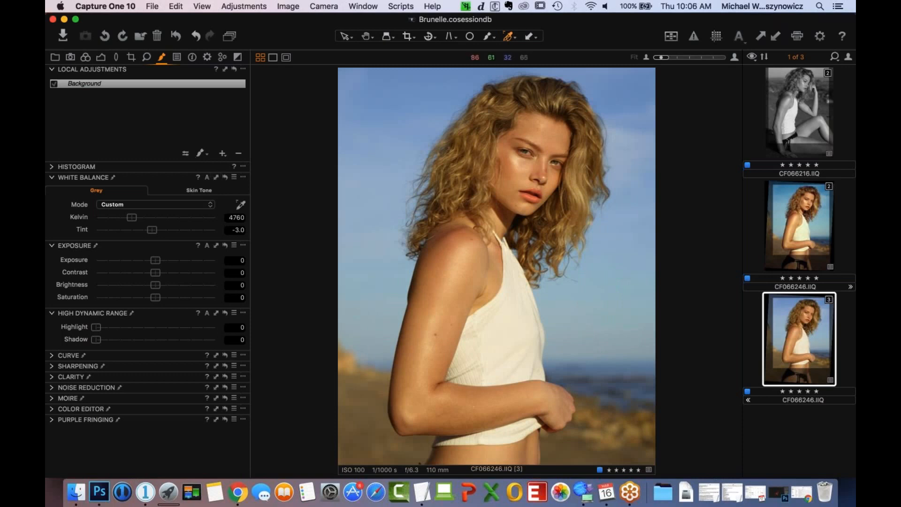
left_click(222, 155)
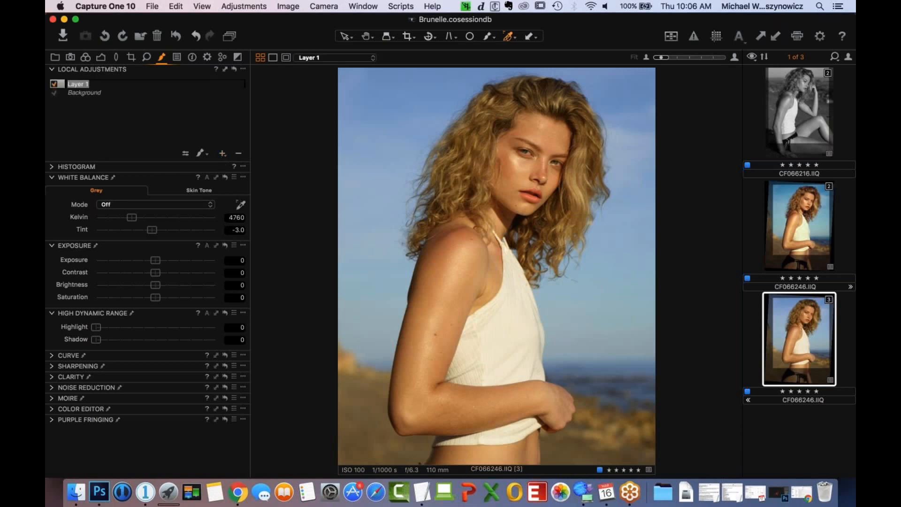
type("Dodge - Correct")
key("Return")
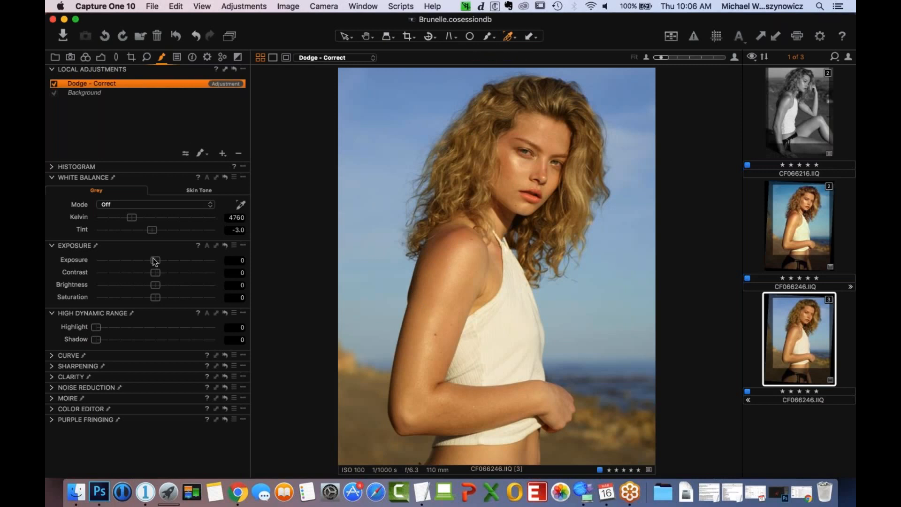
- Set the Dodge - Correct layer's exposure to 0.4
left_click_drag(155, 261, 151, 261)
left_click(237, 259)
double_click(237, 260)
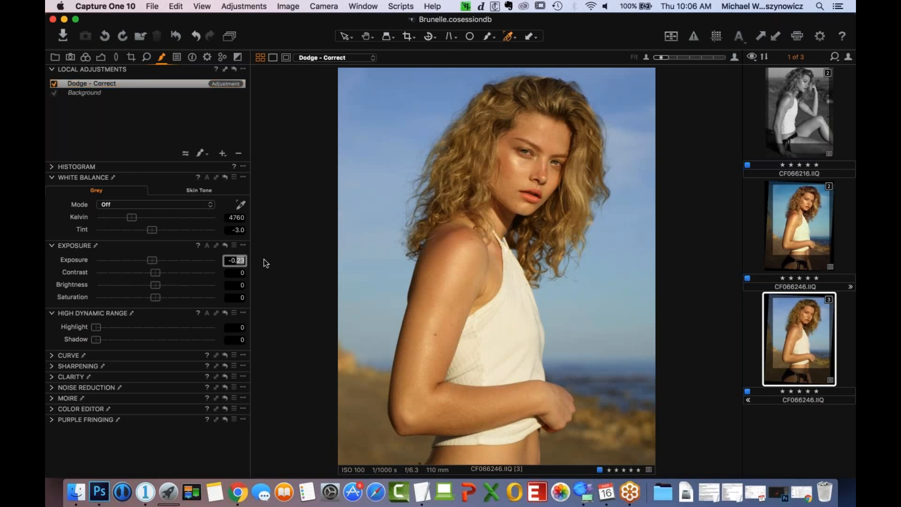
type("4")
key("Return")
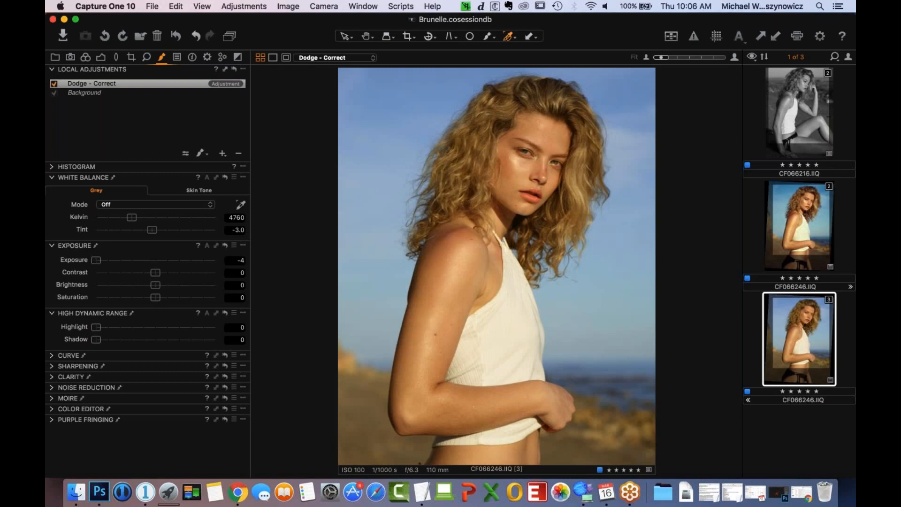
double_click(241, 260)
type("0.4")
key("Return")
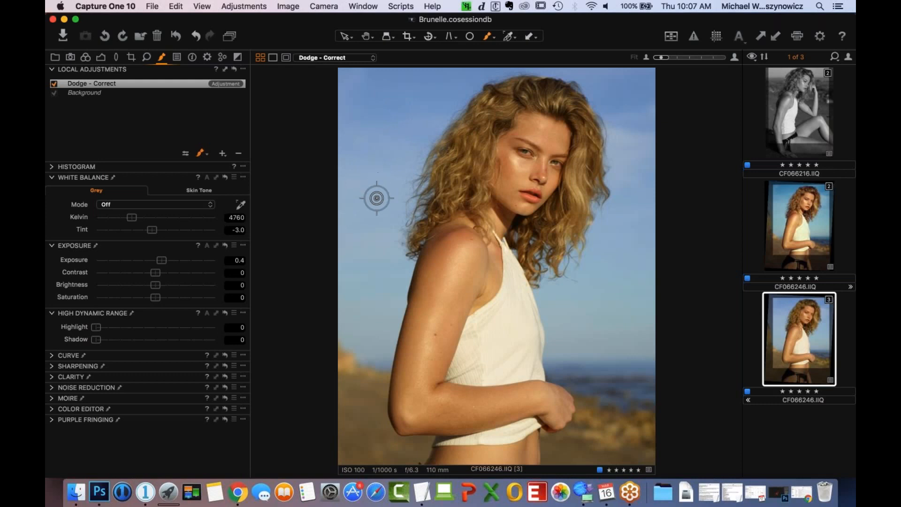
- Set the brush to opacity 8 and flow 100, and paint an overlapping test stroke on the sky beside the hair
left_click_drag(399, 92, 374, 206)
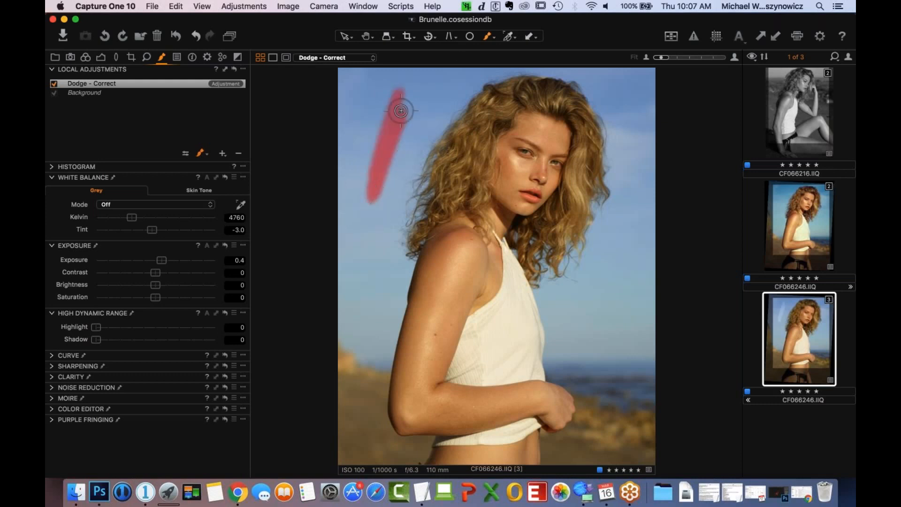
right_click(382, 157)
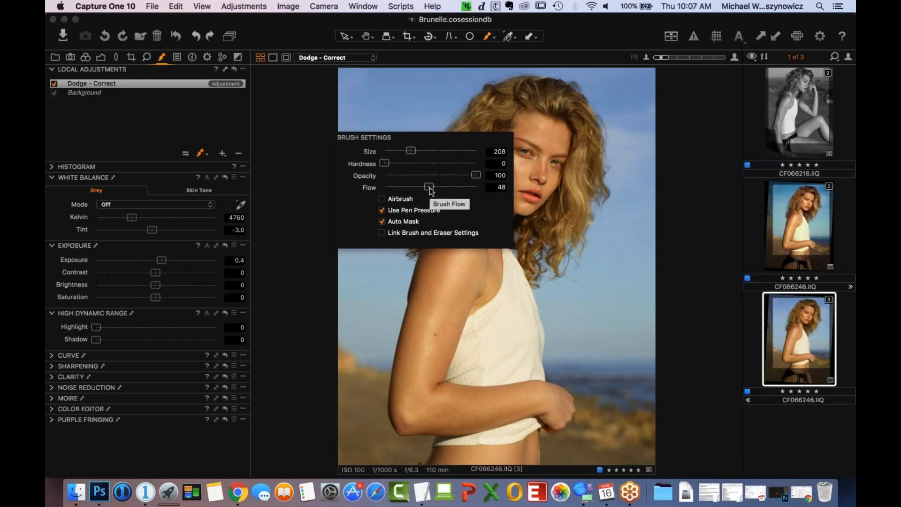
mouse_move(430, 188)
left_mouse_down()
mouse_move(476, 188)
mouse_move(390, 183)
mouse_move(388, 127)
mouse_move(399, 109)
mouse_move(385, 130)
mouse_move(395, 108)
mouse_move(371, 181)
mouse_move(392, 126)
mouse_move(385, 169)
mouse_move(403, 195)
mouse_move(371, 193)
mouse_move(371, 183)
mouse_move(396, 111)
mouse_move(372, 233)
mouse_move(366, 192)
mouse_move(393, 116)
mouse_move(366, 233)
mouse_move(383, 168)
left_mouse_up()
left_click(405, 113)
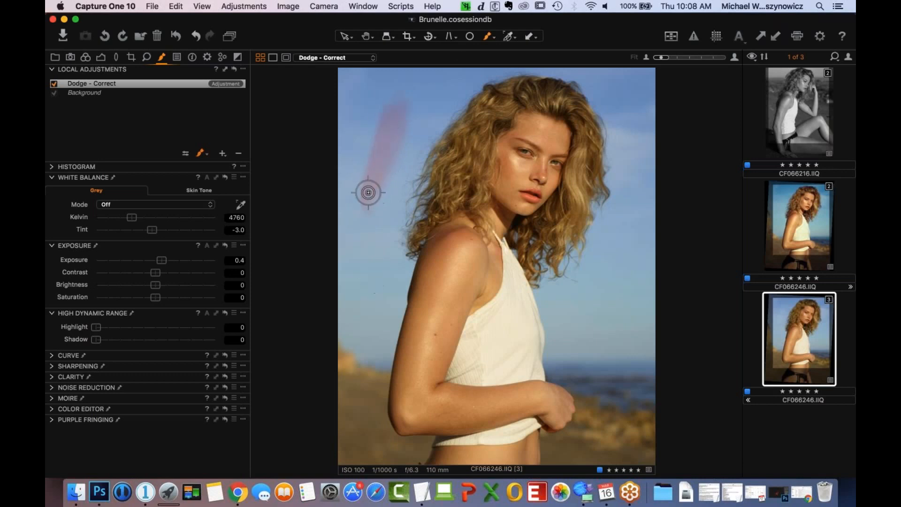
left_click_drag(370, 212, 376, 157)
- Set the brush to opacity 100 and flow 5, and paint a second test stroke on the sky below the first
right_click(444, 230)
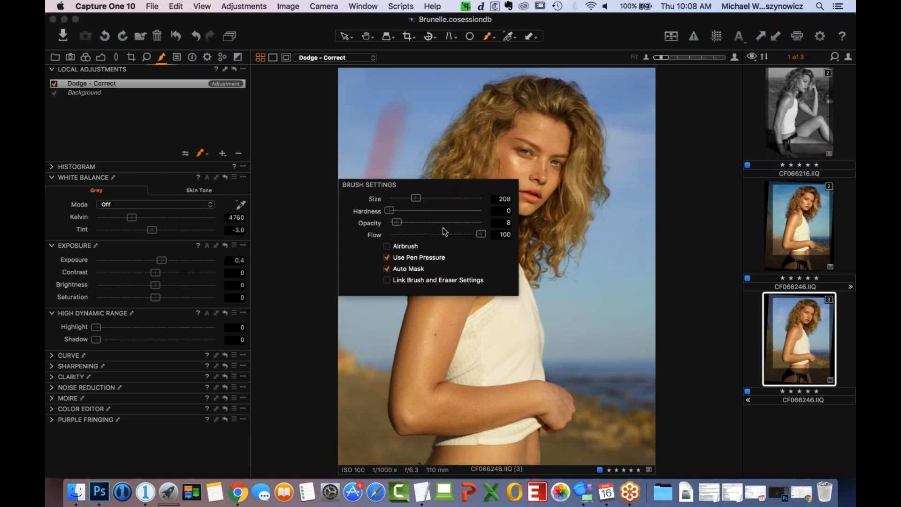
left_click_drag(481, 234, 391, 248)
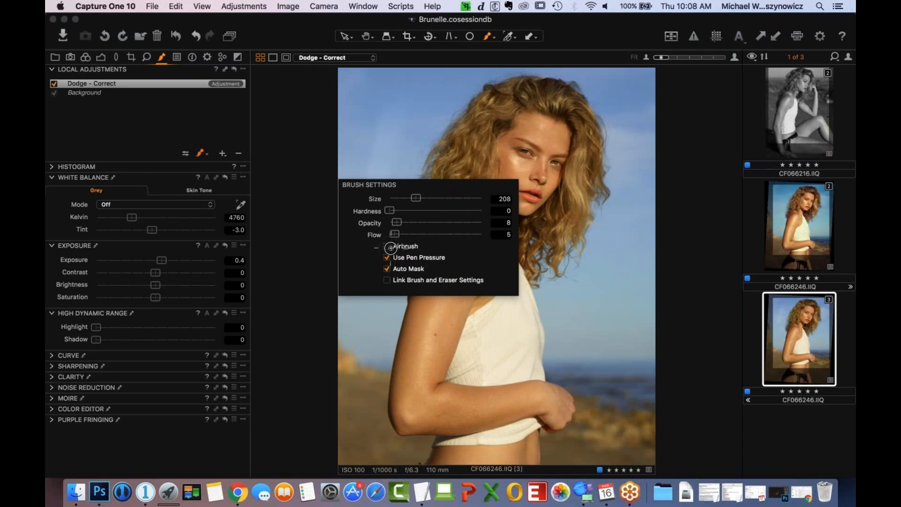
left_click(531, 245)
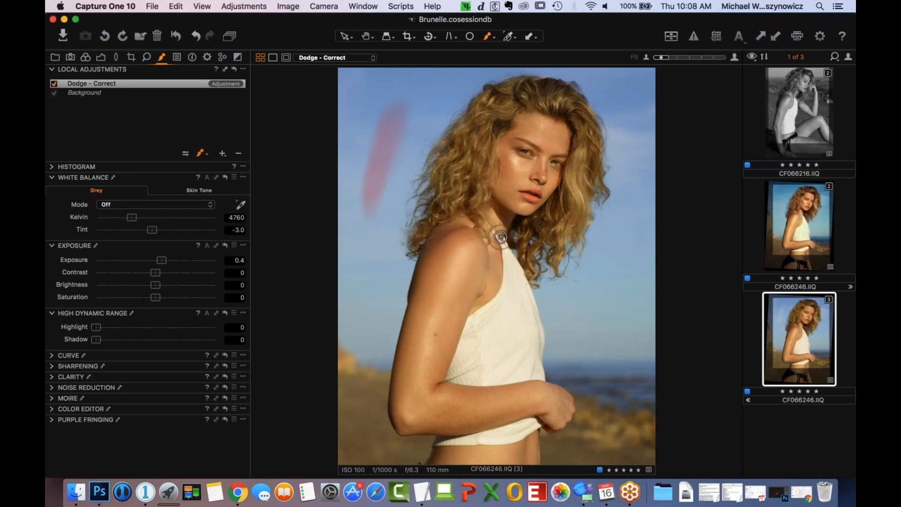
right_click(457, 210)
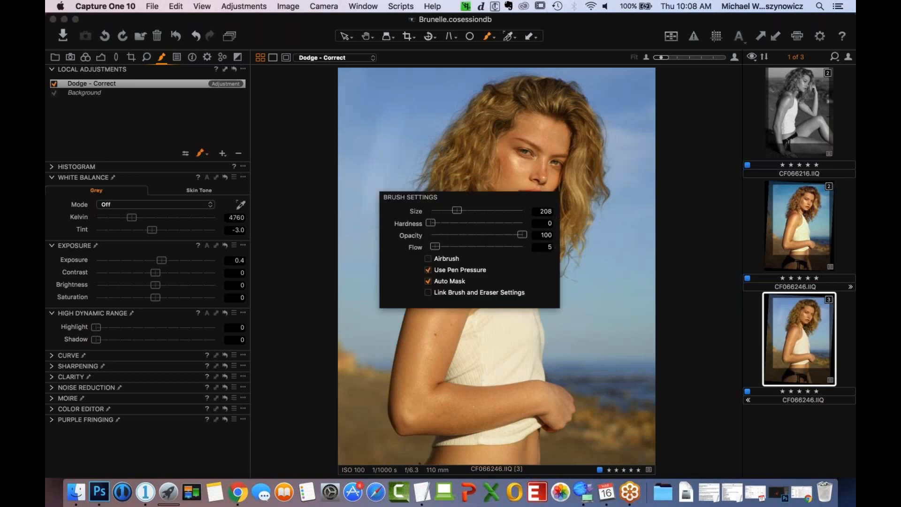
mouse_move(388, 260)
left_mouse_down()
mouse_move(371, 317)
mouse_move(390, 247)
mouse_move(367, 336)
mouse_move(397, 249)
mouse_move(368, 326)
left_mouse_up()
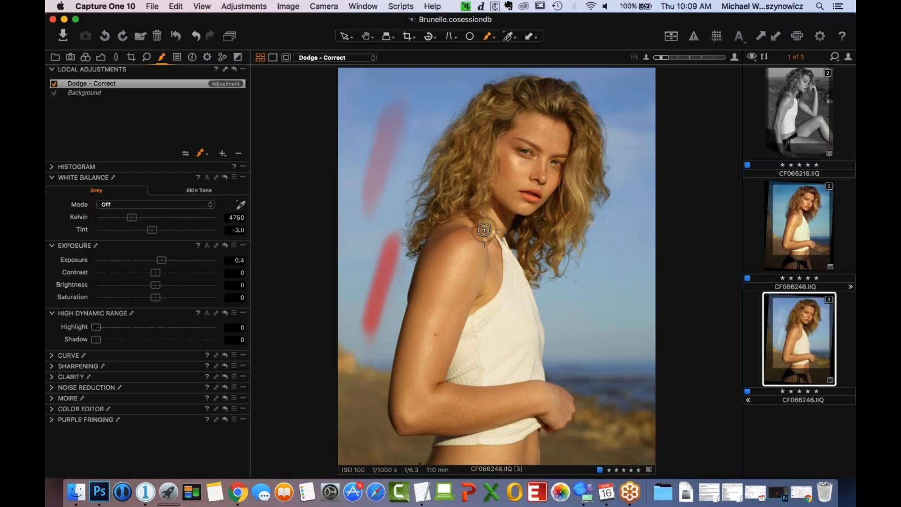
right_click(501, 230)
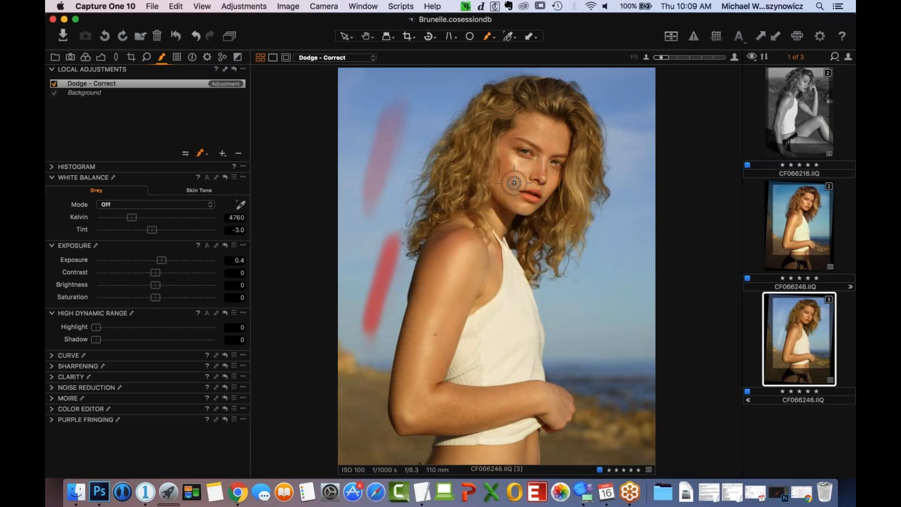
right_click(488, 228)
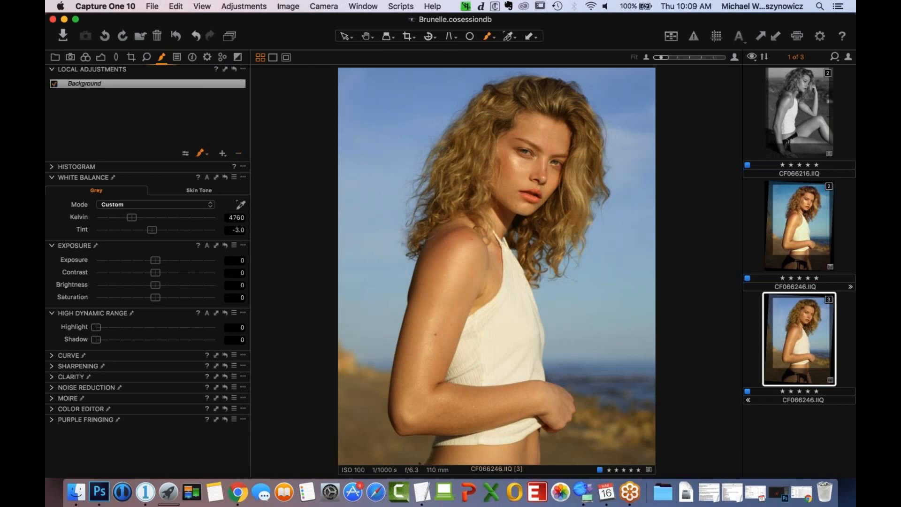
- Start copying adjustments from the black-and-white photo CF066216.IIQ, excluding its Exposure and Color settings
left_click(783, 104)
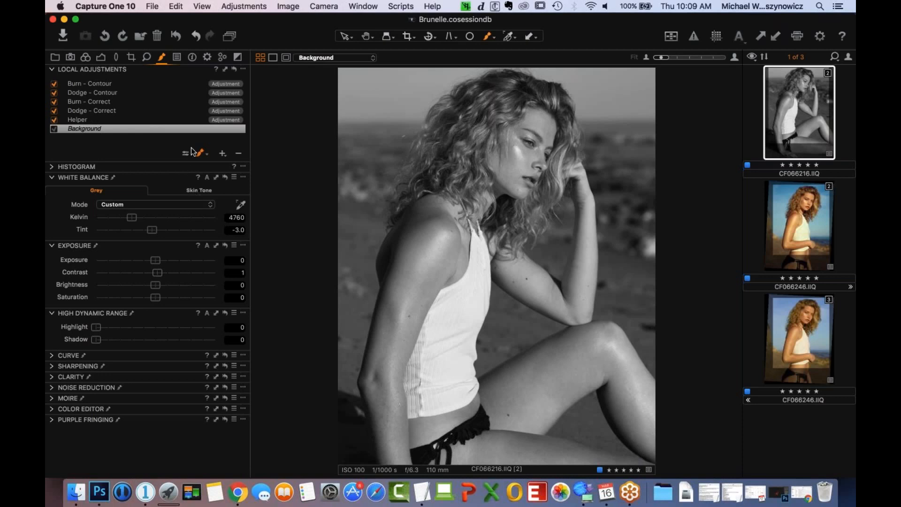
left_click(245, 6)
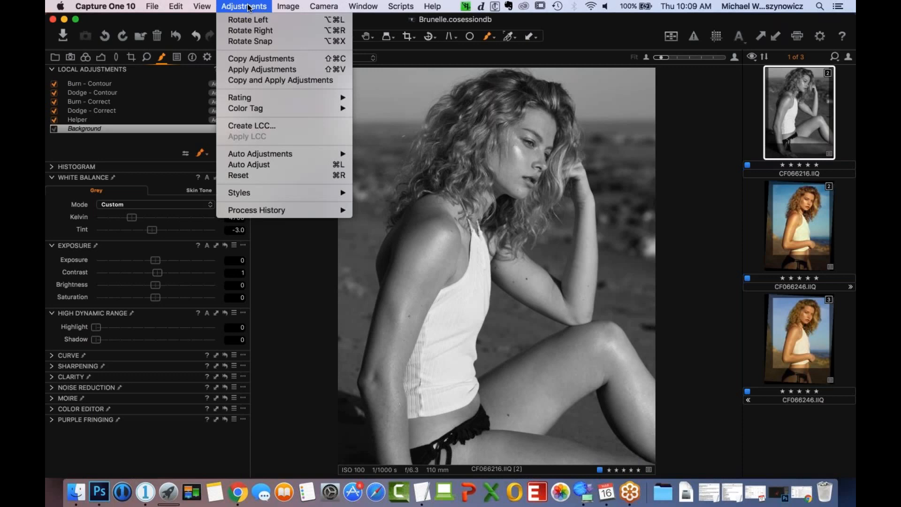
left_click(297, 79)
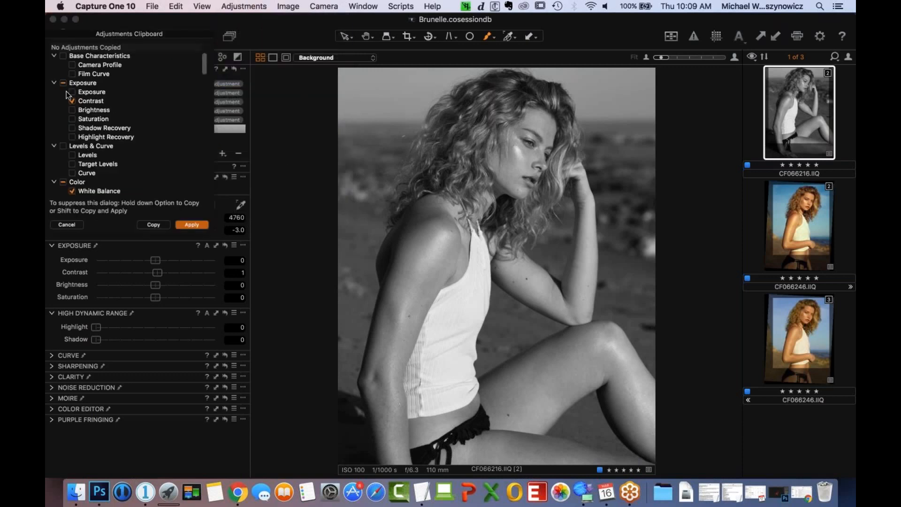
left_click(54, 83)
left_click(62, 127)
left_click(54, 128)
left_click(54, 137)
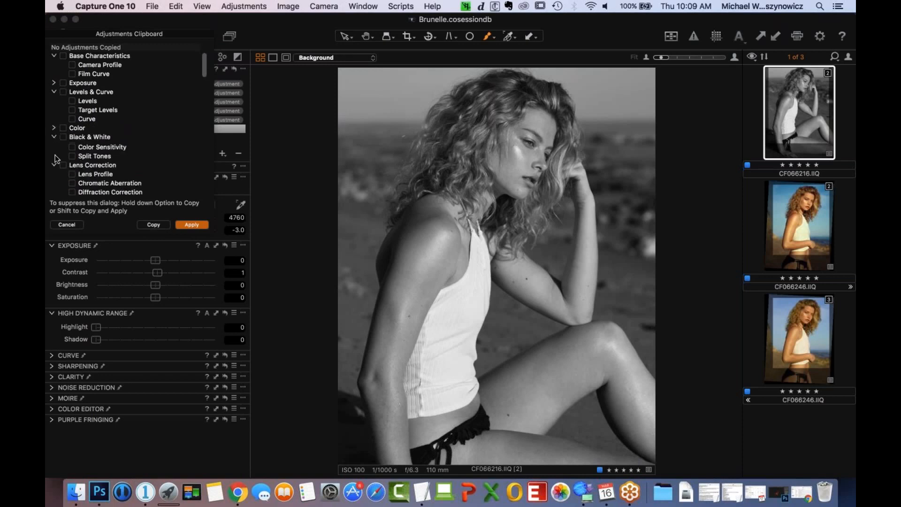
- Exclude the Composition, Details and Metadata settings and copy only the Local Adjustments
left_click(53, 145)
scroll(61, 155, "down", 3)
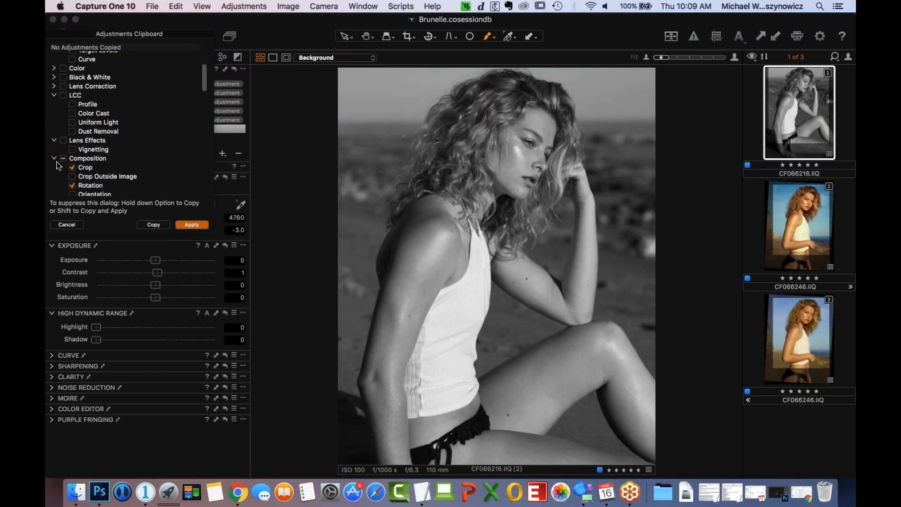
left_click(55, 160)
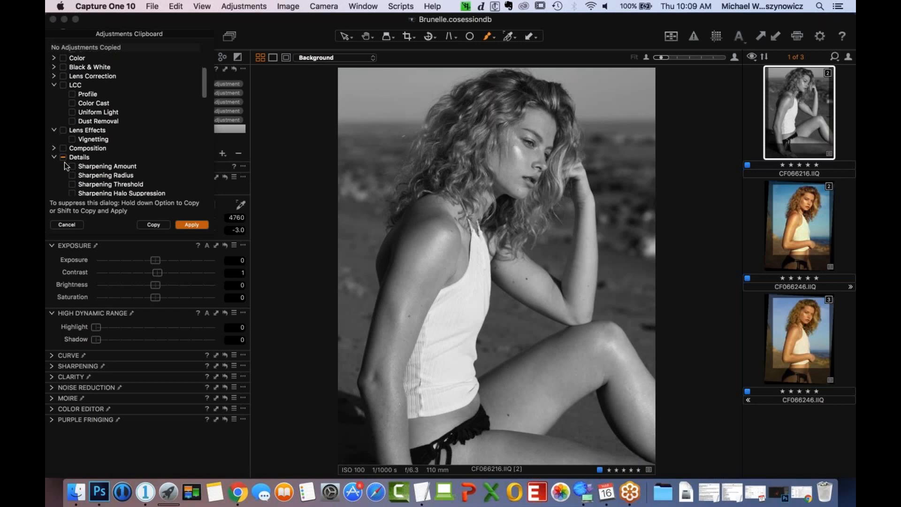
scroll(75, 173, "down", 10)
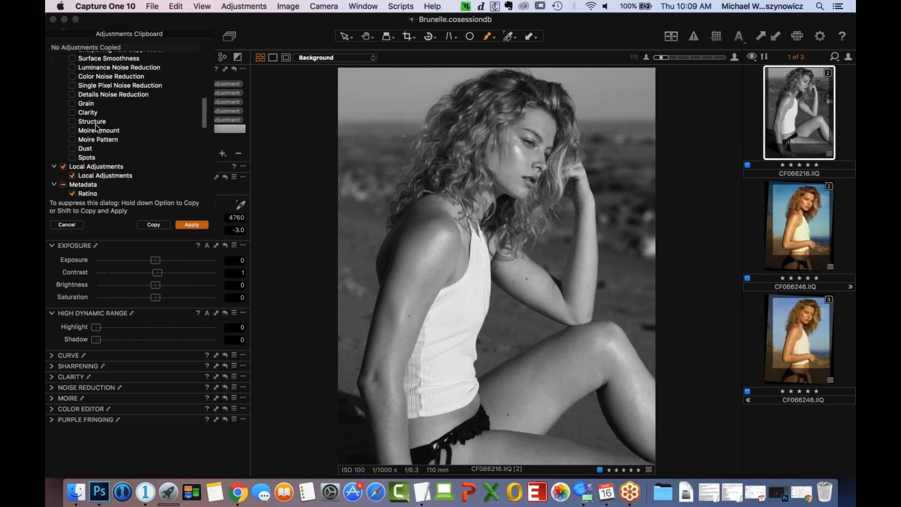
left_click(62, 103)
left_click(54, 104)
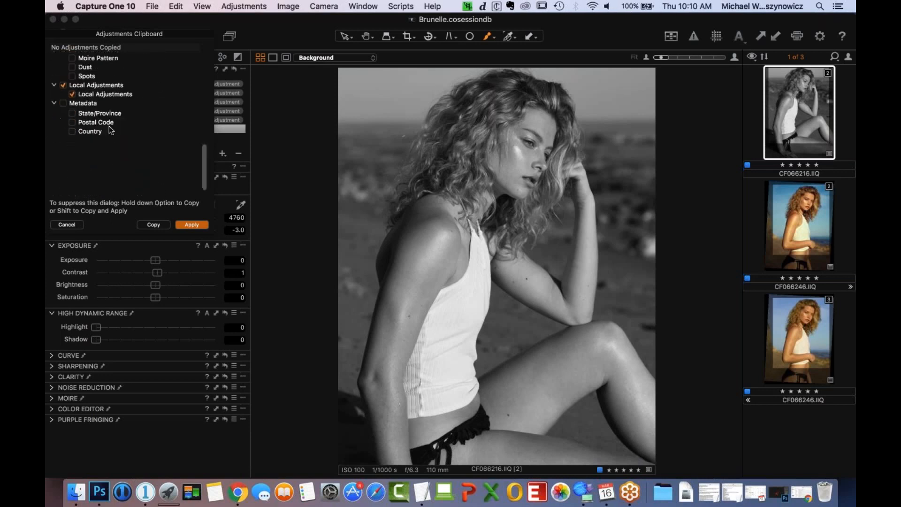
scroll(195, 94, "up", 5)
scroll(192, 86, "down", 5)
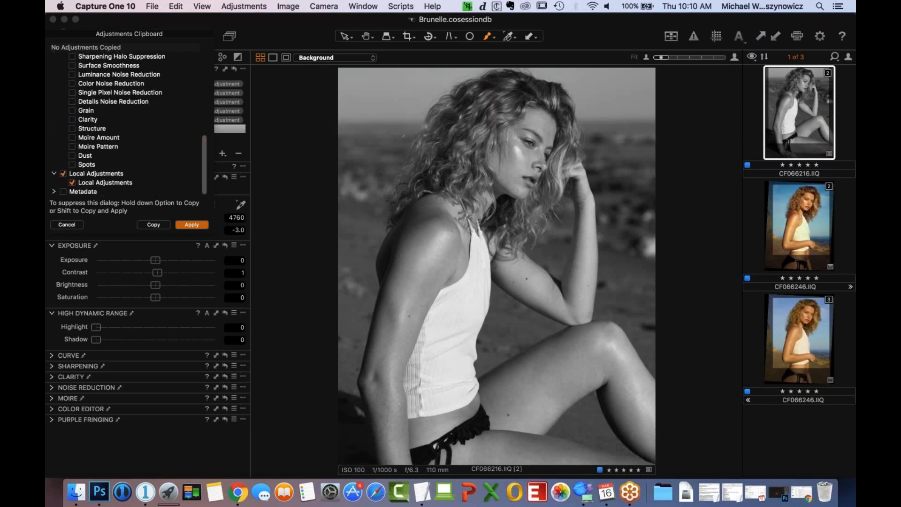
left_click(153, 225)
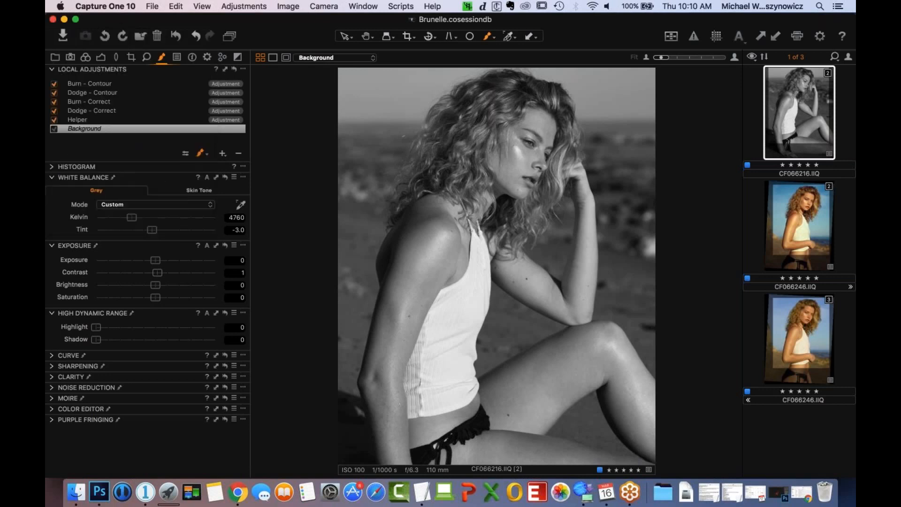
- Apply the copied local adjustments to the unretouched color variant of CF066246.IIQ
left_click(804, 324)
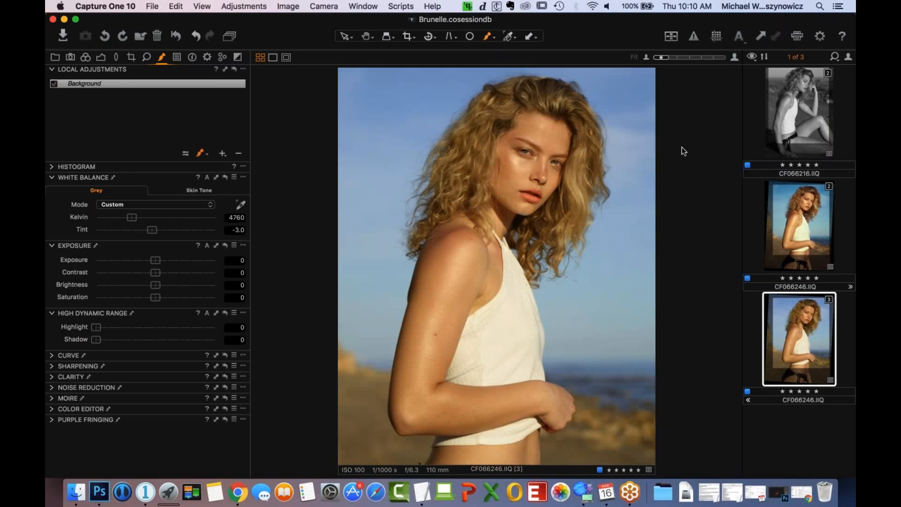
key("super+shift+v")
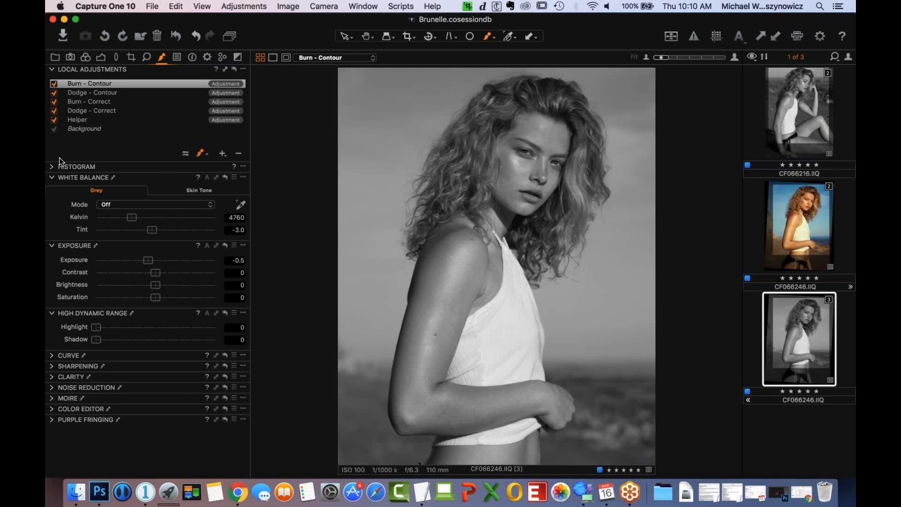
- Select the Helper layer and inspect its mask overlay on the portrait
left_click(59, 120)
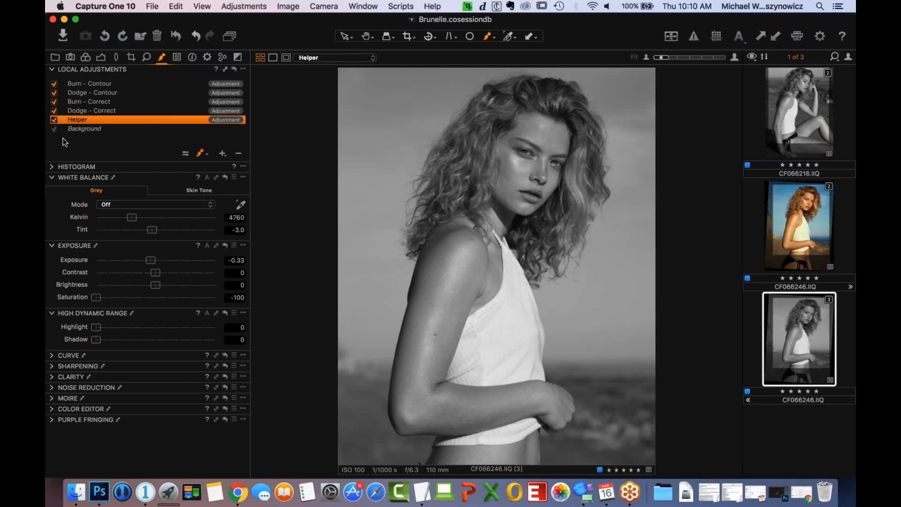
left_click(55, 121)
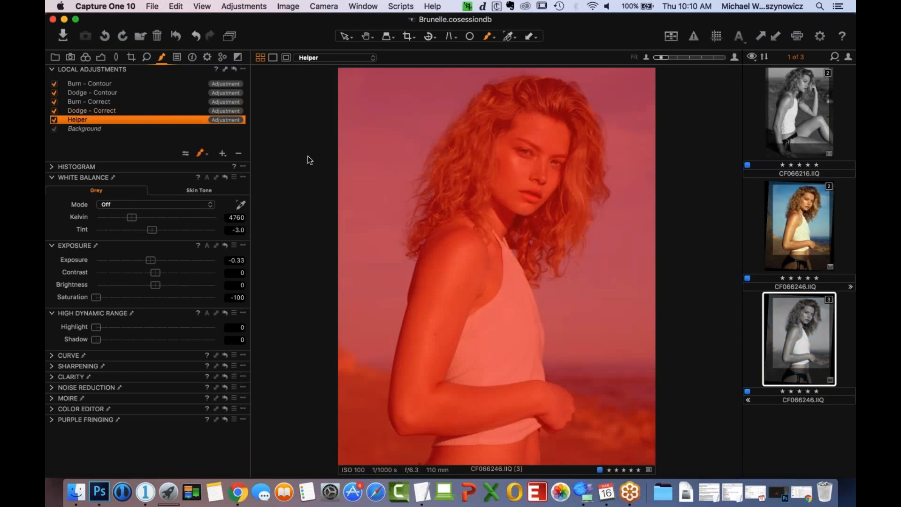
key("m")
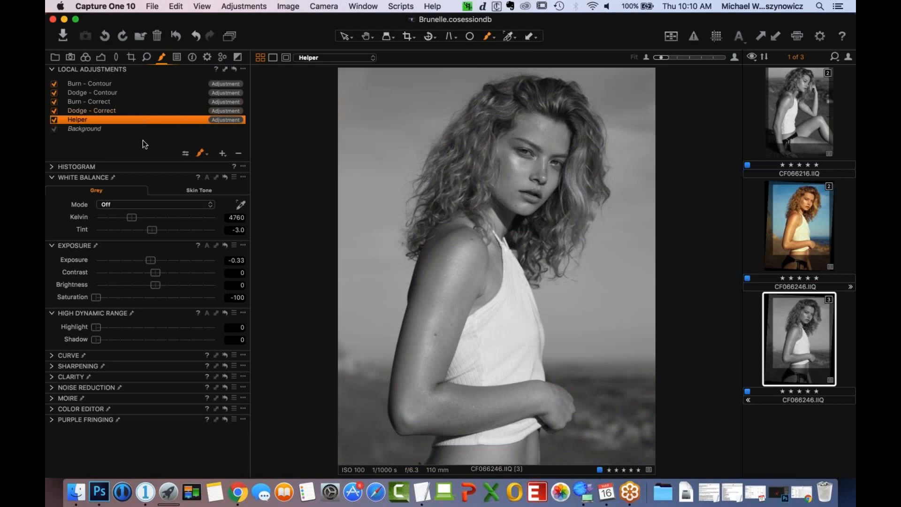
- Set the Helper layer's Exposure to -0.35
left_click(243, 69)
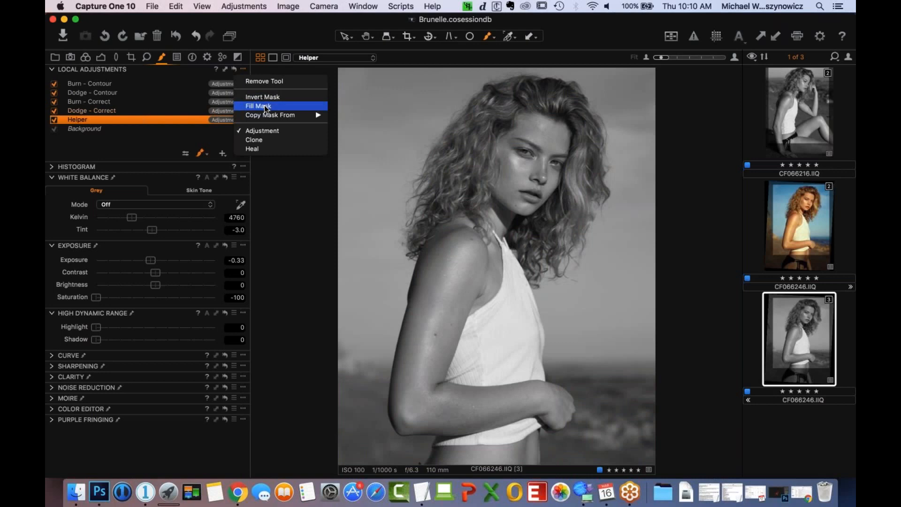
left_click(278, 27)
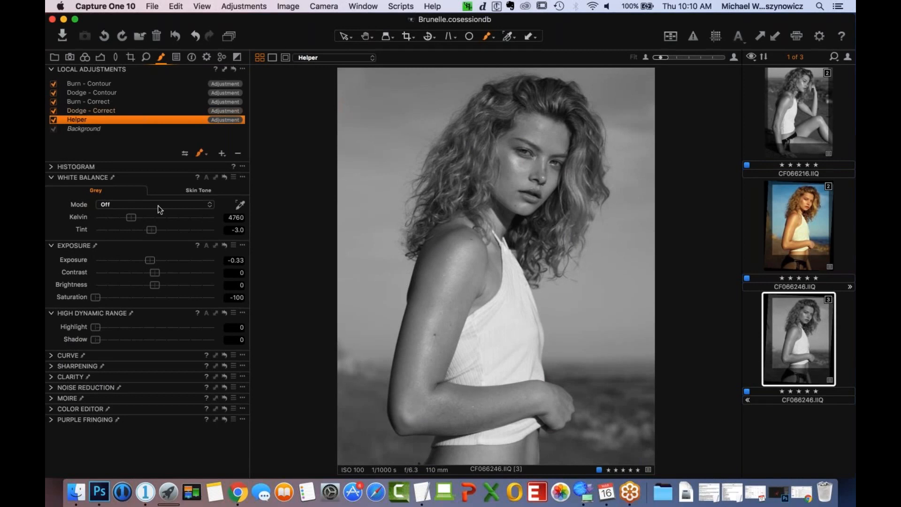
double_click(158, 258)
left_click_drag(160, 261, 153, 264)
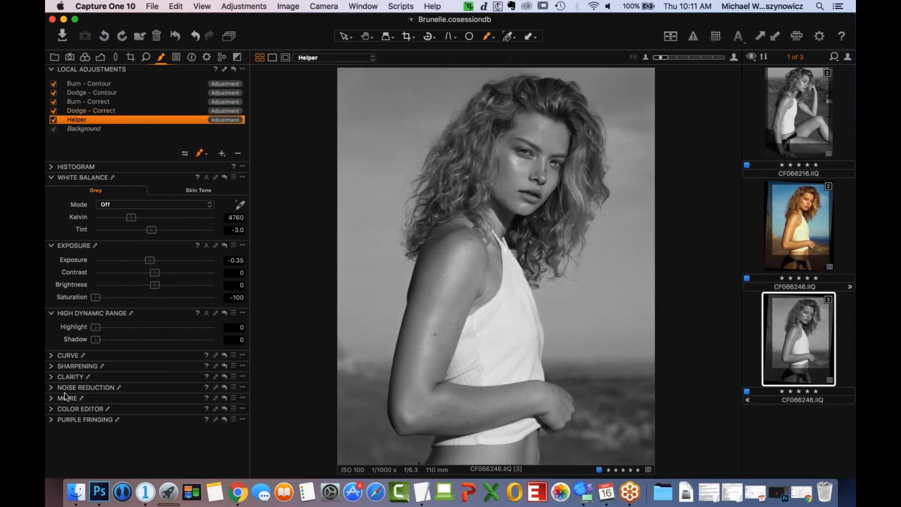
- Review the Helper layer's Clarity settings and its Luma curve
left_click(52, 377)
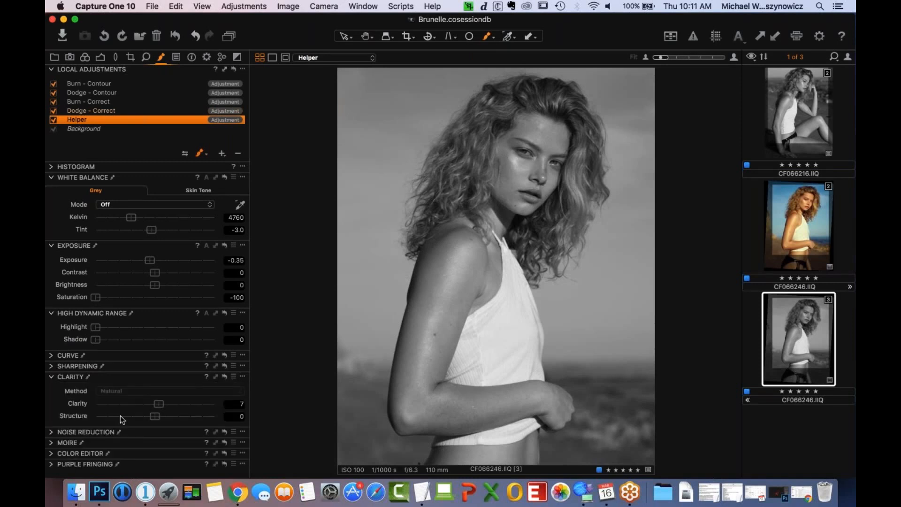
left_click(52, 377)
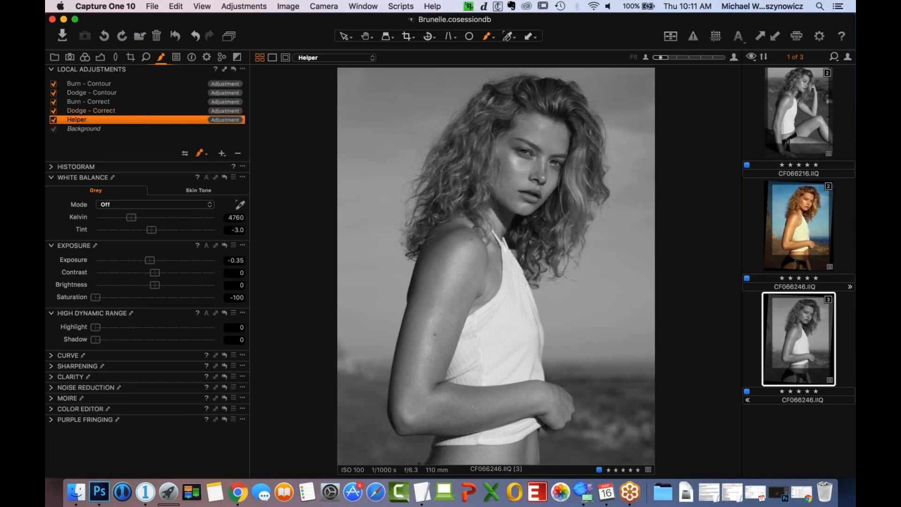
left_click(51, 356)
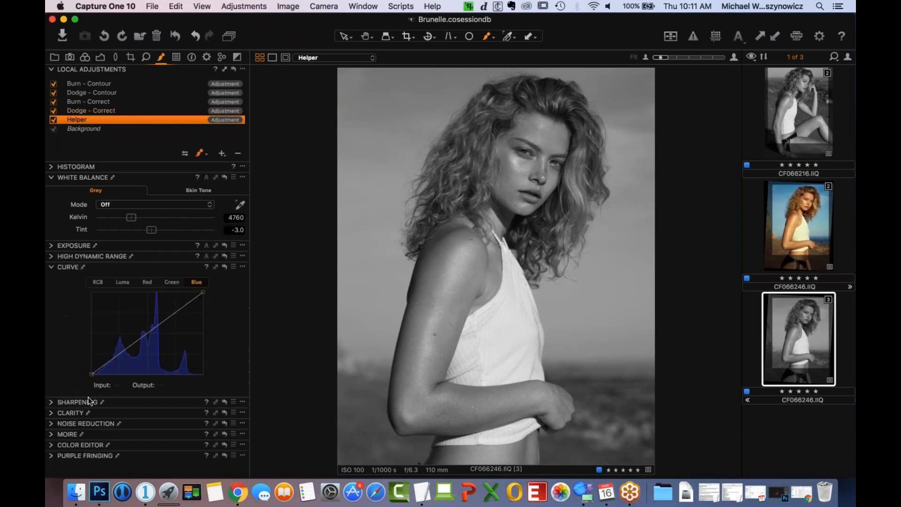
left_click(123, 282)
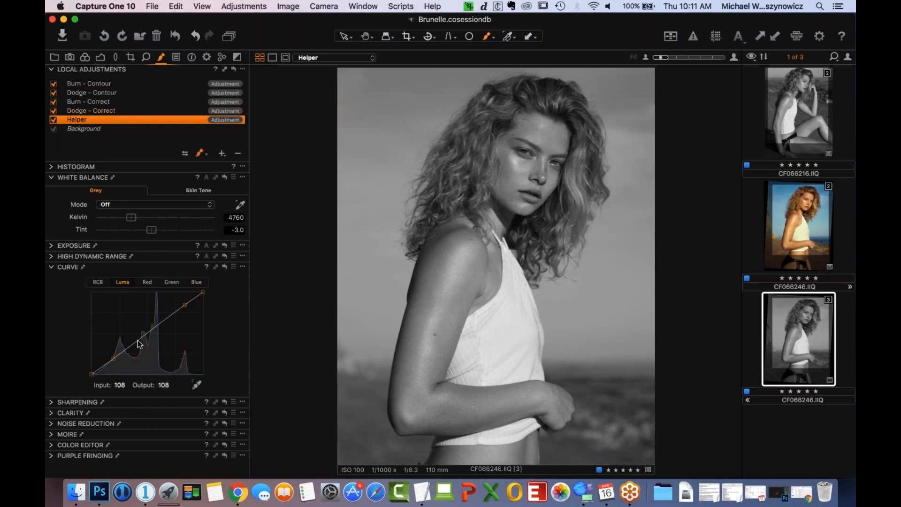
left_click(51, 267)
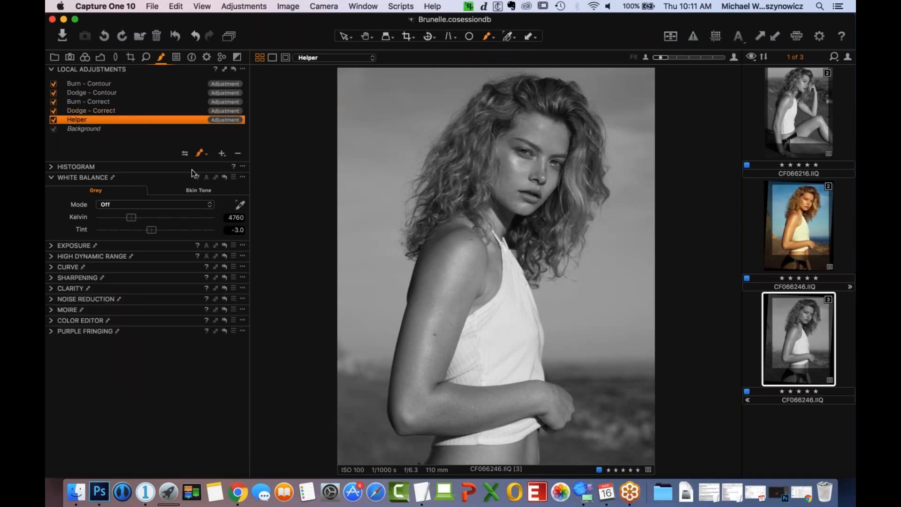
- Compare the portrait with the Helper layer switched off and on
left_click(53, 121)
left_click(54, 121)
left_click(53, 120)
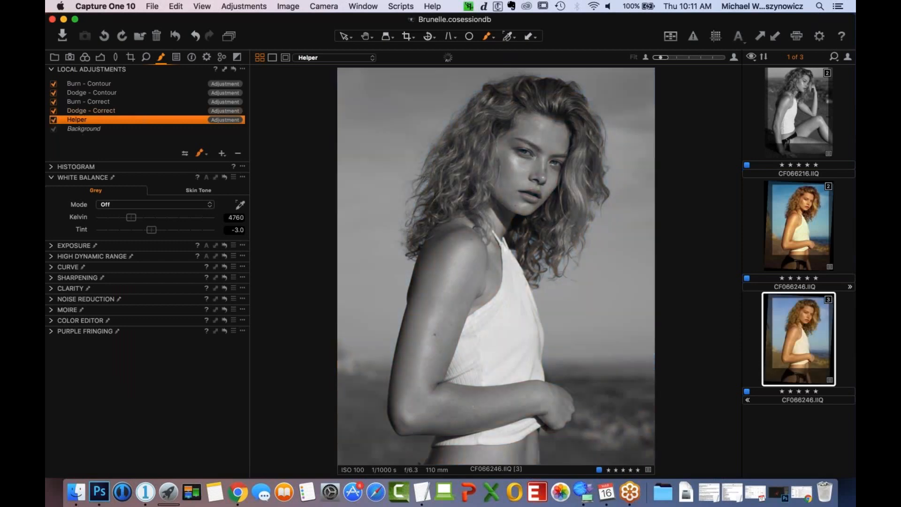
- Brush the dark area beside the nose on the Dodge - Correct layer to lighten it
left_click(139, 111)
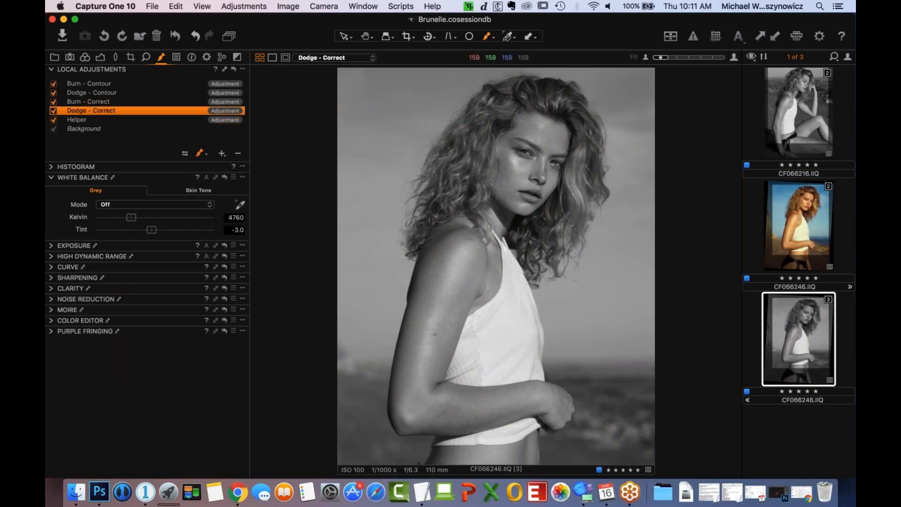
key("super+plus")
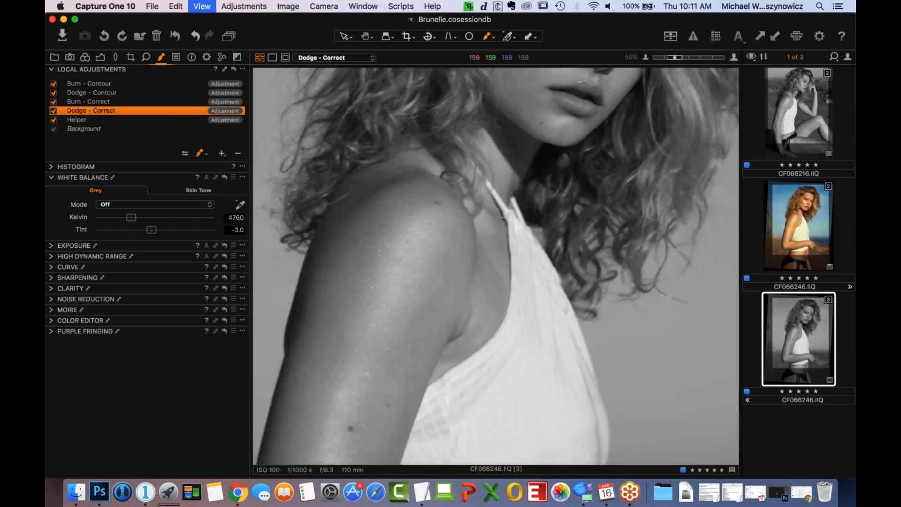
key("super+plus")
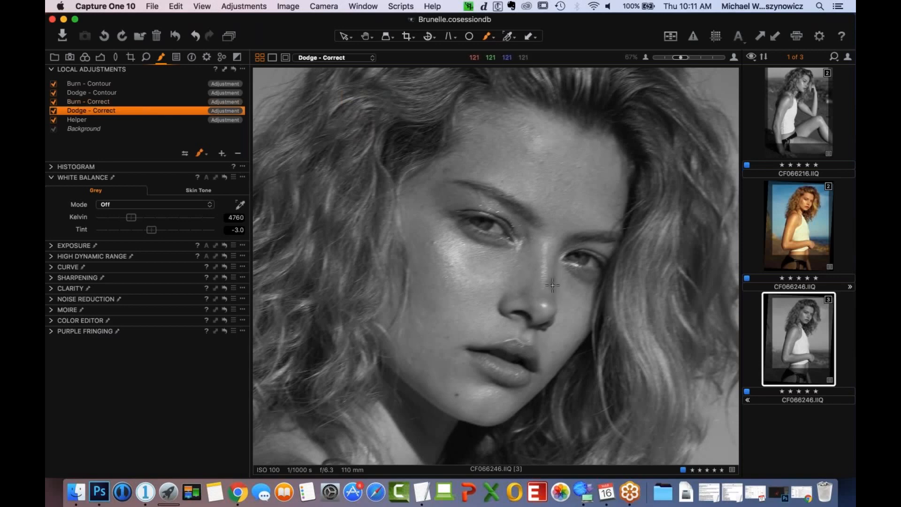
mouse_move(552, 281)
left_mouse_down()
mouse_move(564, 304)
mouse_move(570, 294)
mouse_move(584, 306)
left_mouse_up()
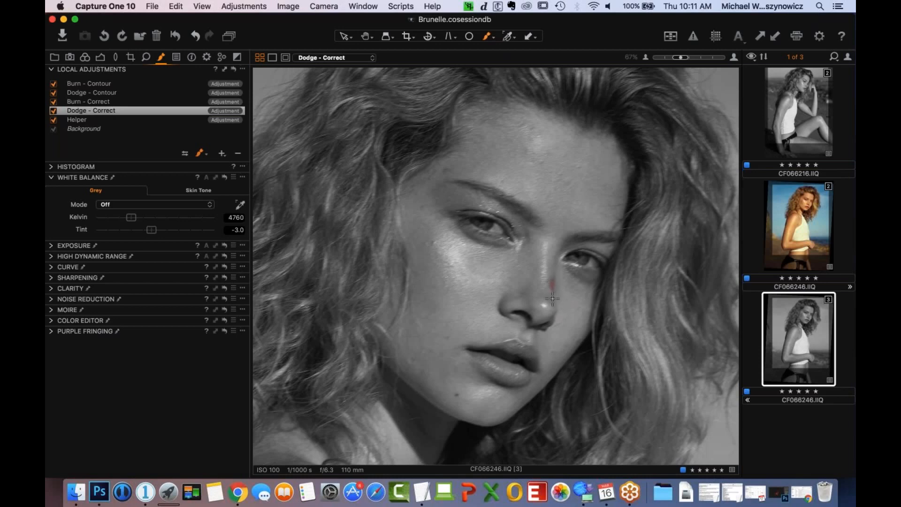
left_click_drag(550, 284, 555, 274)
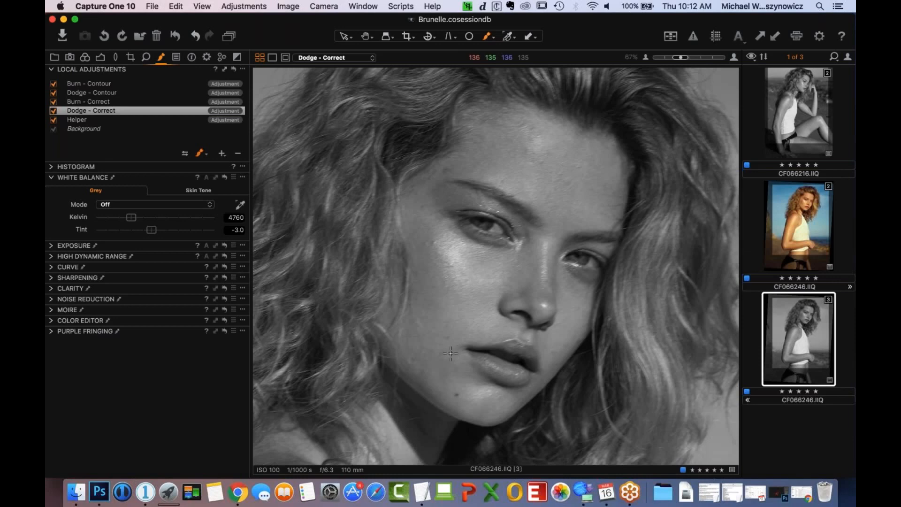
- Check the painted dodge strokes on the face with the mask overlay, then hide the overlay again
key("m")
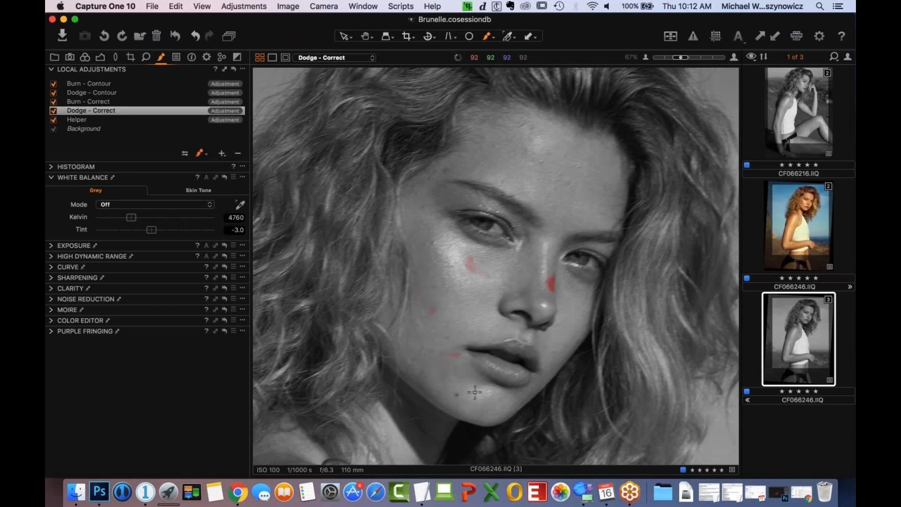
key("m")
key("m")
key("m")
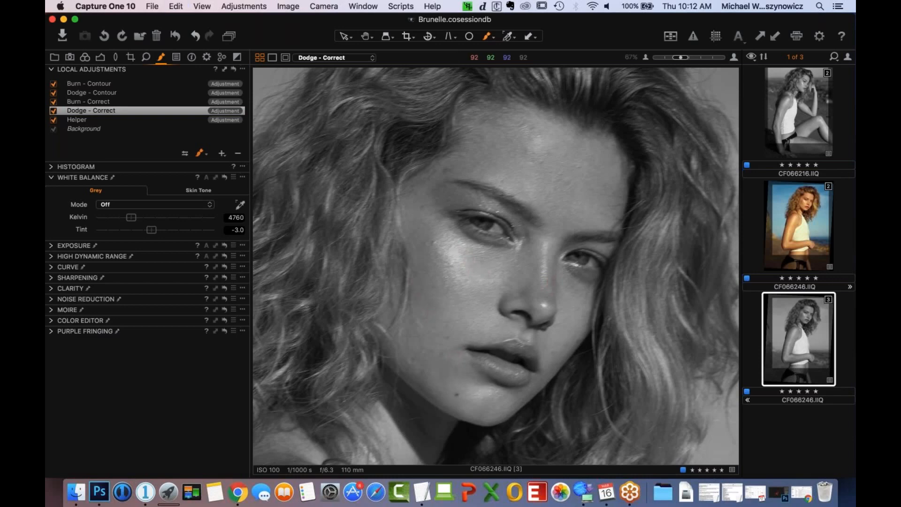
- Dodge further dark patches around the mouth, forehead, cheek and chin on the Dodge - Correct layer
left_click_drag(459, 353, 456, 381)
left_click_drag(455, 173, 445, 171)
left_click_drag(600, 188, 573, 189)
left_click(498, 325)
mouse_move(486, 423)
left_mouse_down()
mouse_move(488, 399)
mouse_move(486, 422)
left_mouse_up()
- Inspect the Dodge - Correct mask overlay across the face, neck and shoulder from a wider view
key("super+minus")
key("super+minus")
key("super+minus")
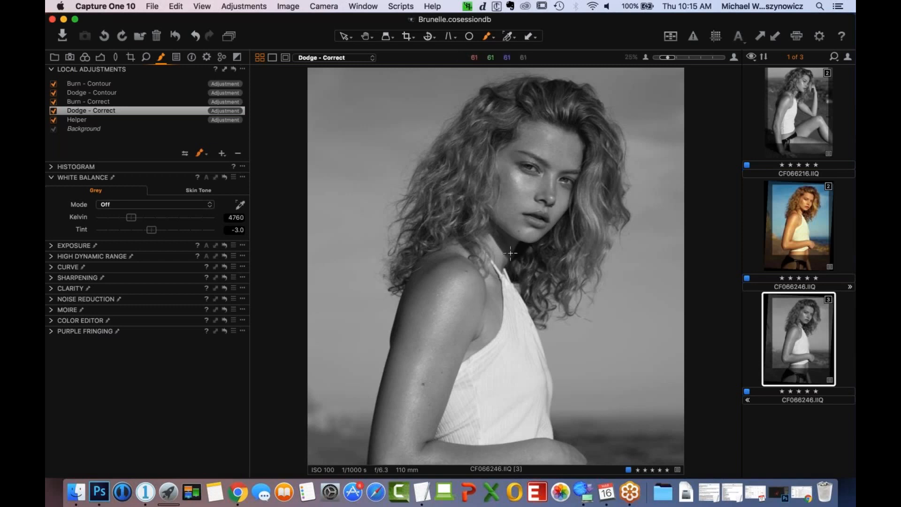
key("super+plus")
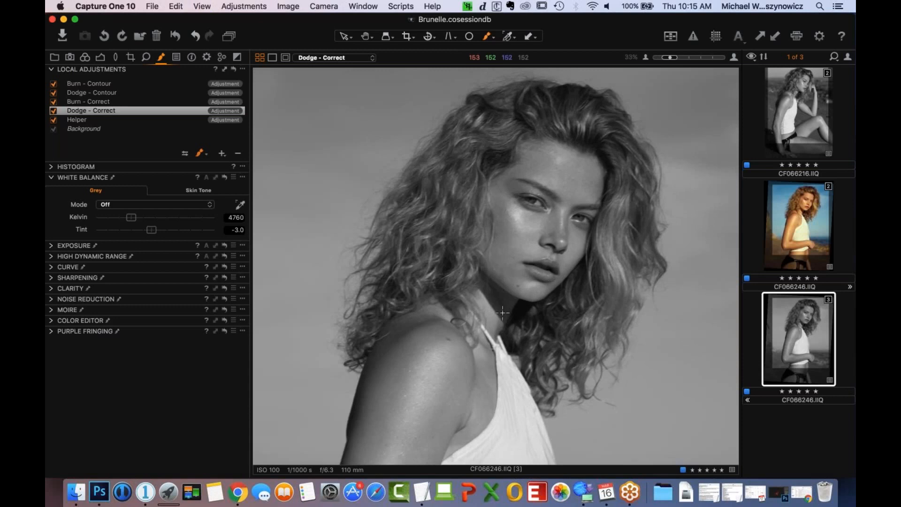
key("m")
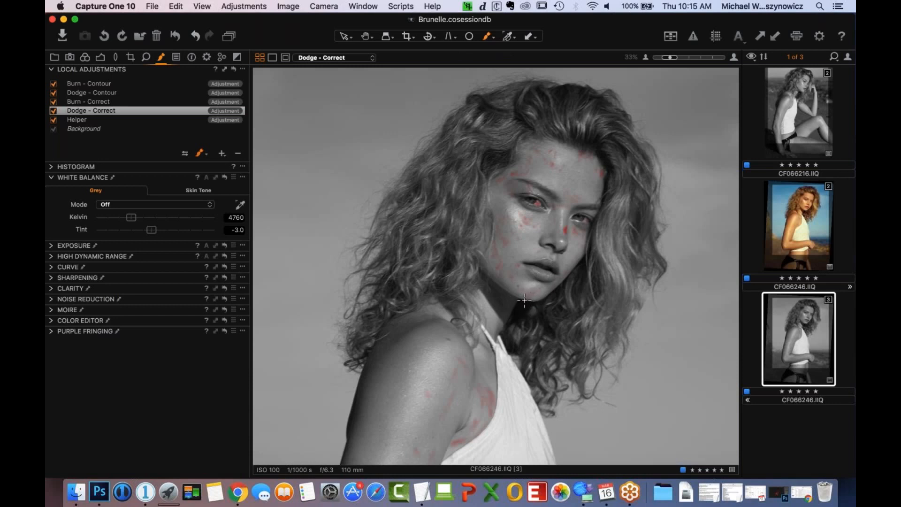
key("m")
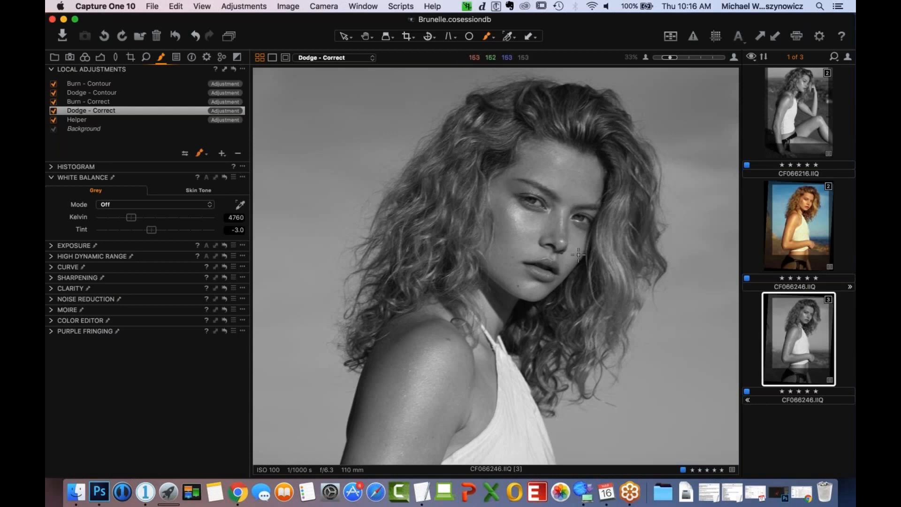
- Brush more dodge strokes over dark patches on the cheek, forehead and forearm
left_click_drag(536, 238, 528, 236)
left_click_drag(554, 165, 548, 165)
left_click_drag(504, 214, 507, 217)
left_click_drag(512, 186, 511, 189)
left_click_drag(537, 370, 521, 179)
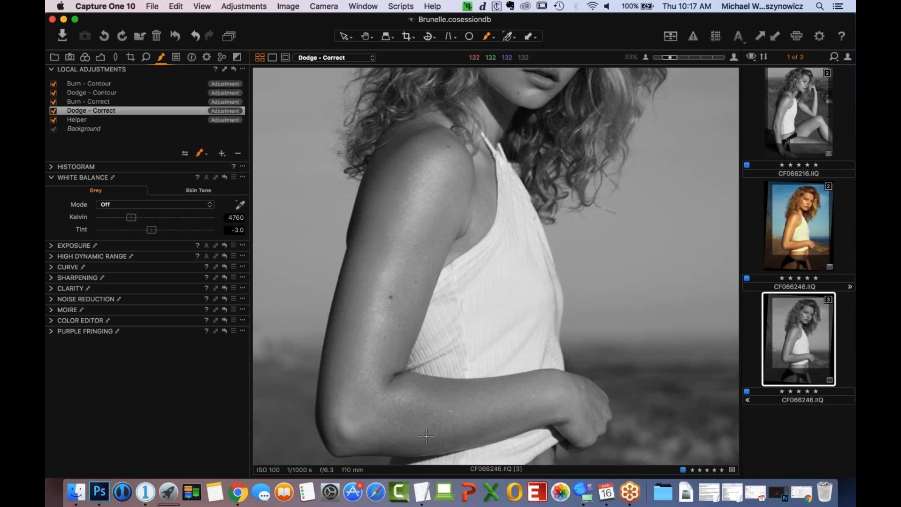
left_click_drag(427, 433, 424, 411)
- Paint over a bright spot on the forehead on the Burn - Correct layer to darken it
scroll(484, 336, "up", 5)
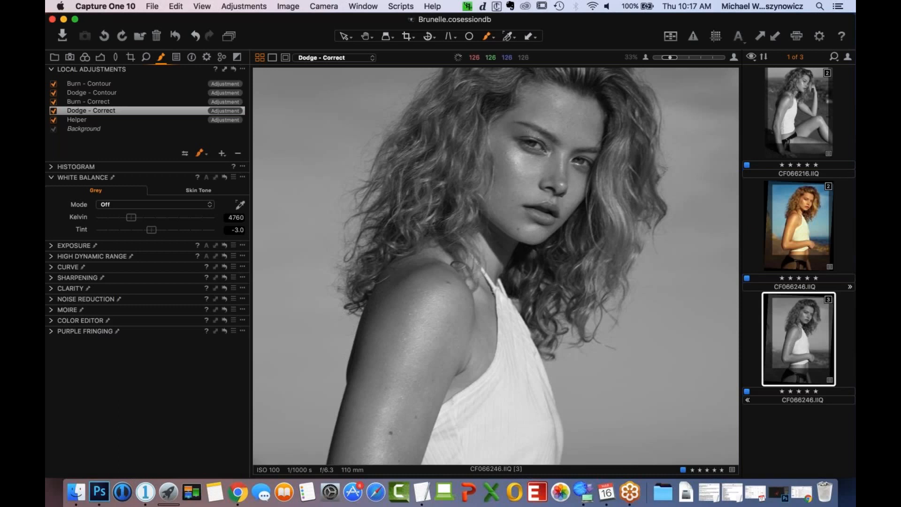
left_click_drag(500, 274, 512, 143)
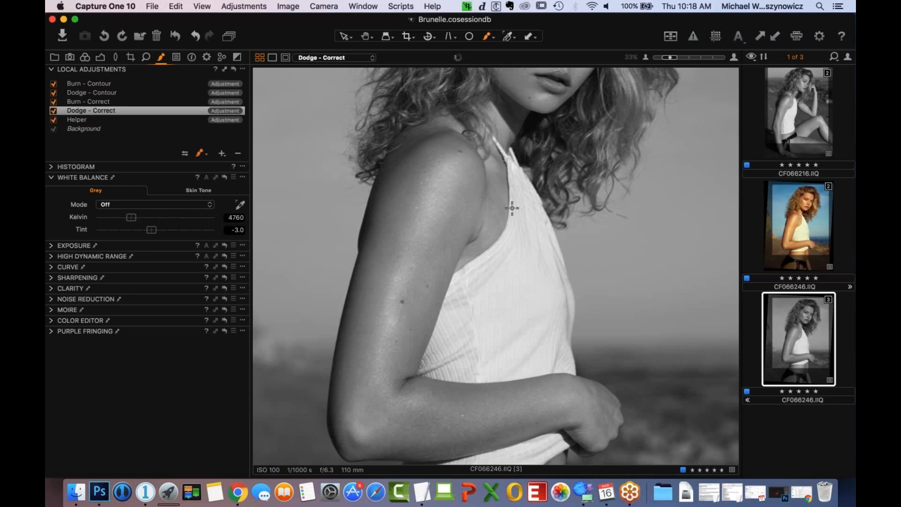
scroll(529, 259, "down", 1)
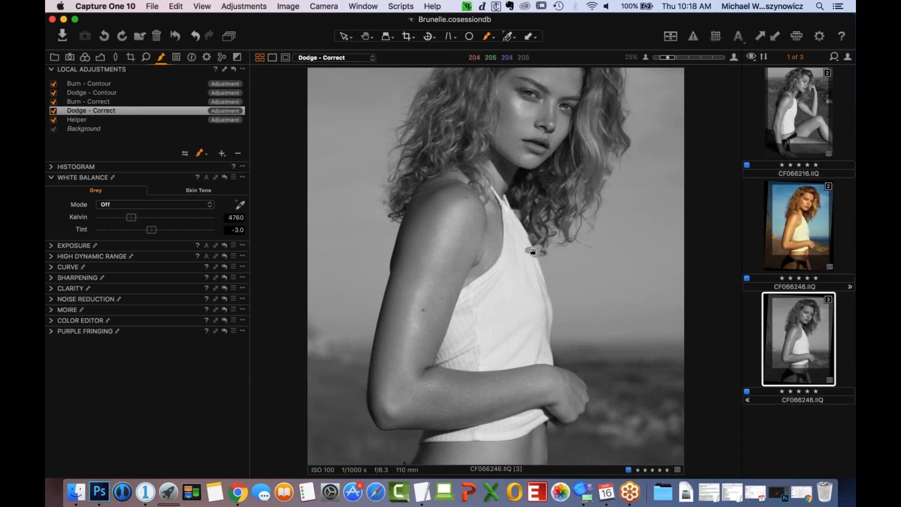
scroll(527, 256, "down", 1)
scroll(526, 255, "up", 2)
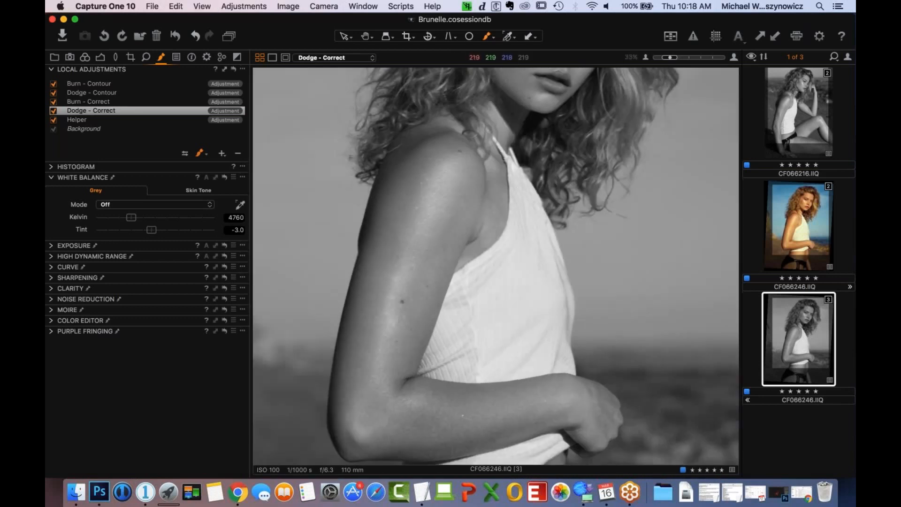
left_click_drag(519, 190, 530, 355)
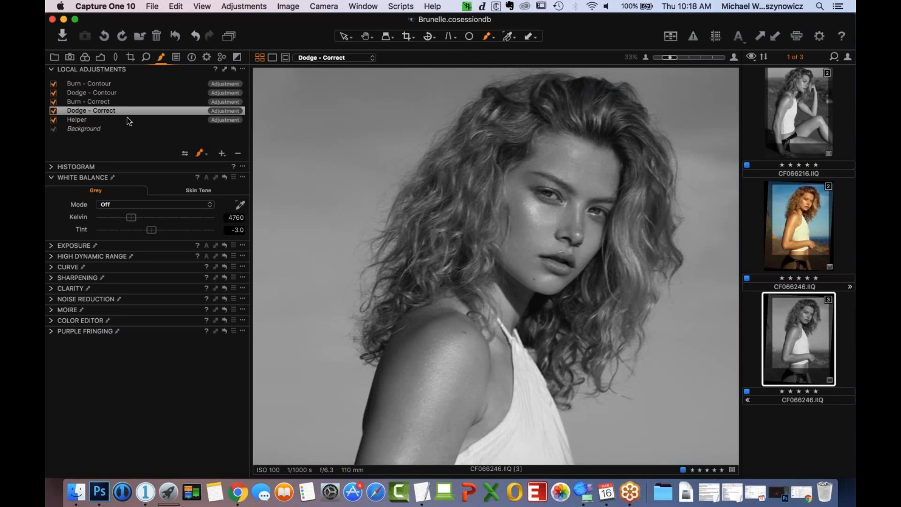
left_click(120, 102)
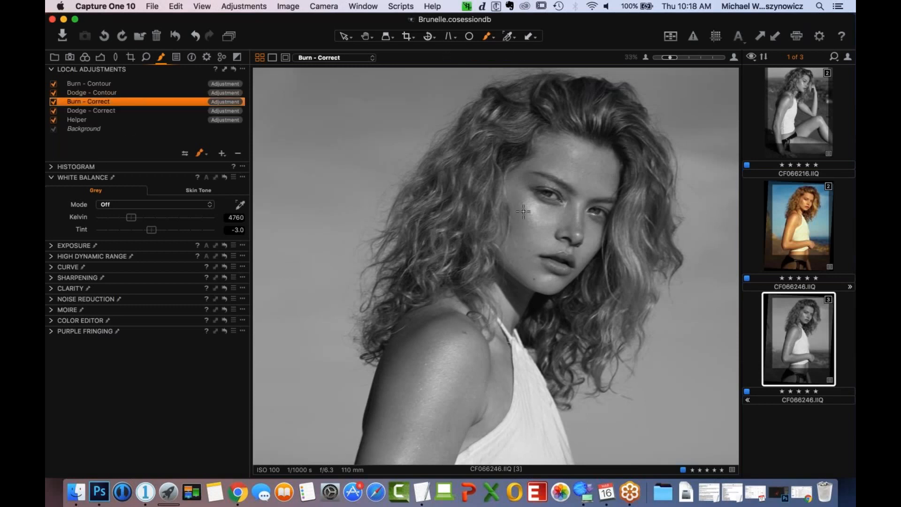
left_click(538, 143)
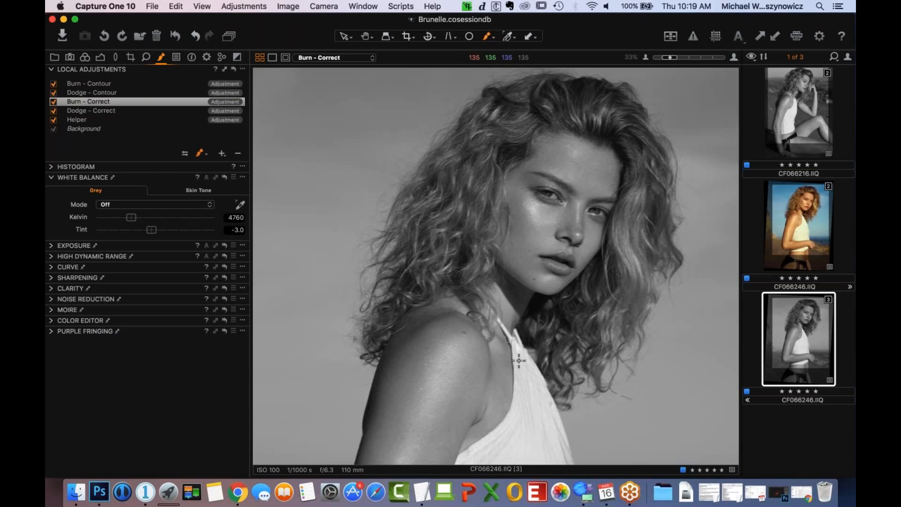
- Compare the whole portrait with the Dodge - Correct and Burn - Correct layers switched off and on
scroll(563, 302, "up", 2)
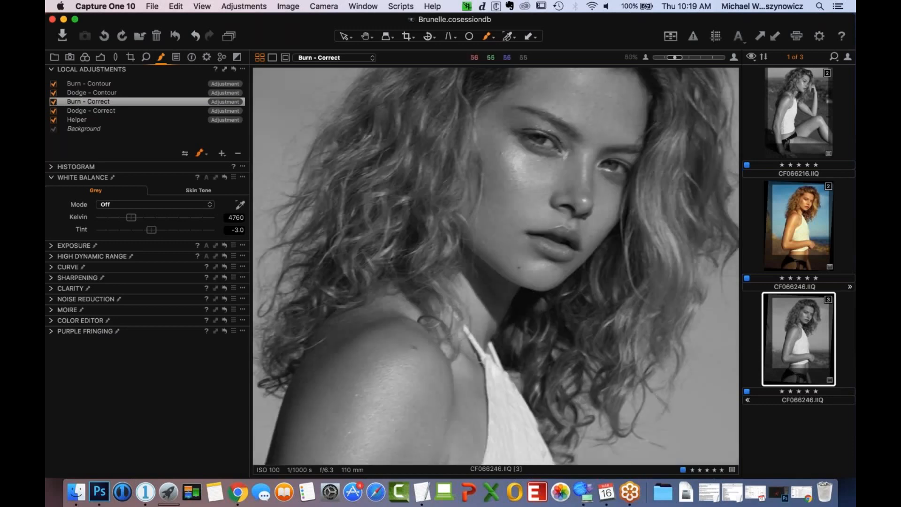
scroll(563, 302, "down", 3)
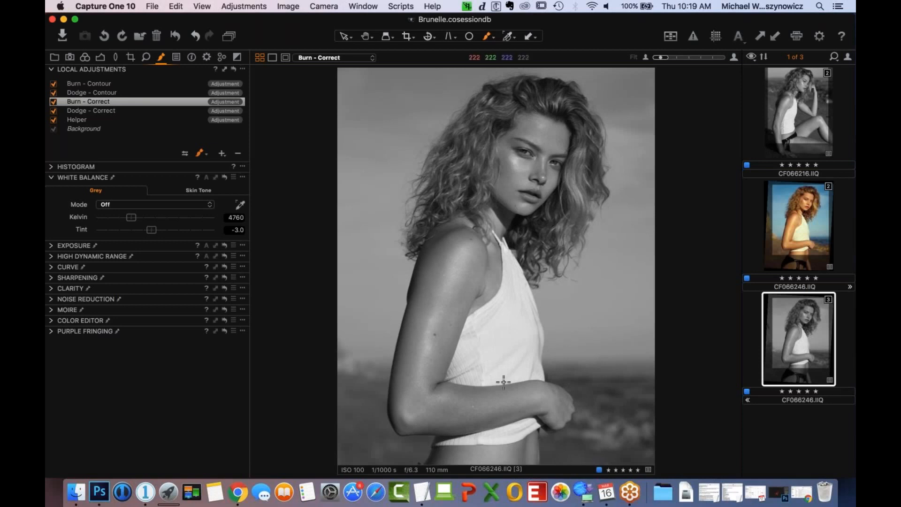
left_click(54, 112)
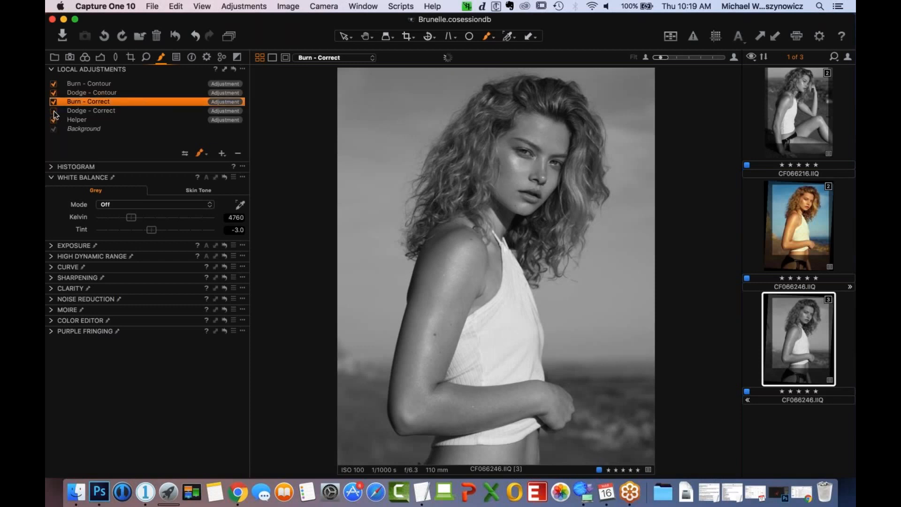
left_click(54, 112)
left_click(53, 113)
left_click(53, 113)
left_click(53, 113)
left_click(54, 111)
left_click(54, 103)
left_click(54, 102)
left_click(54, 111)
left_click(54, 111)
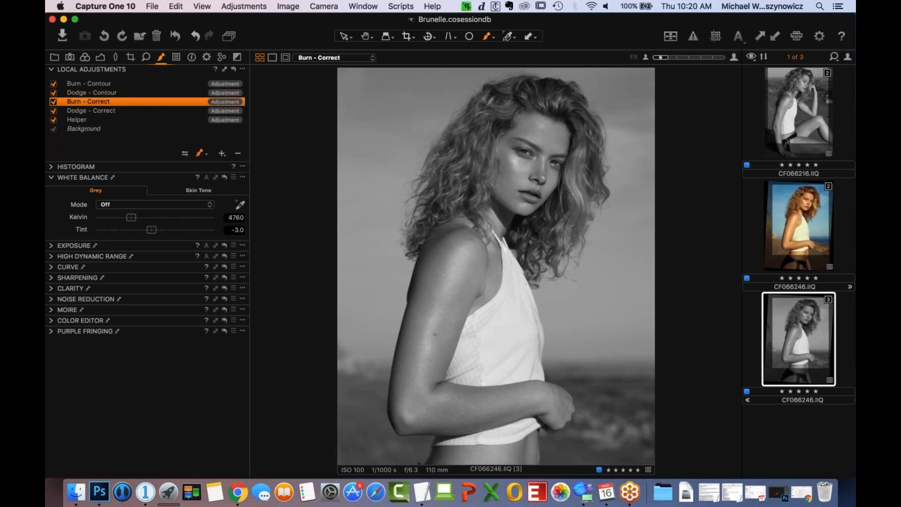
- Select the Helper layer and review its mask overlay and available mask options
left_click(89, 120)
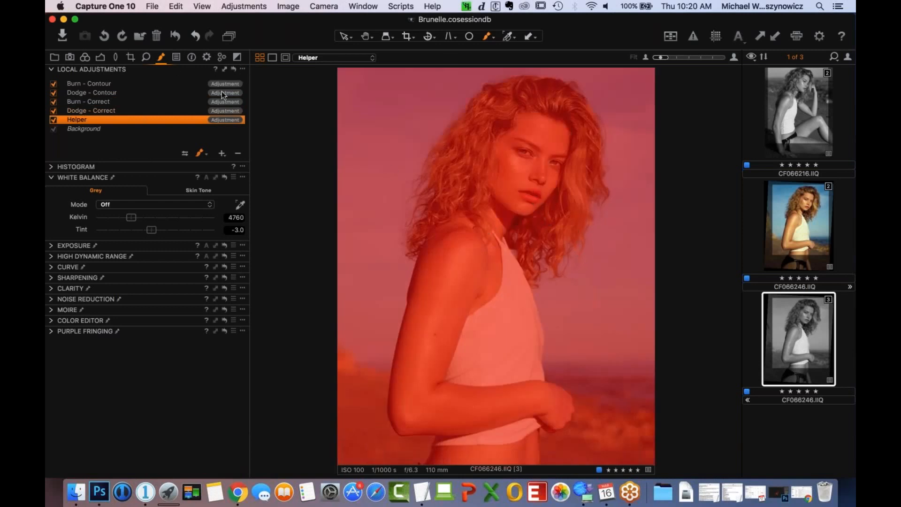
key("m")
left_click(242, 69)
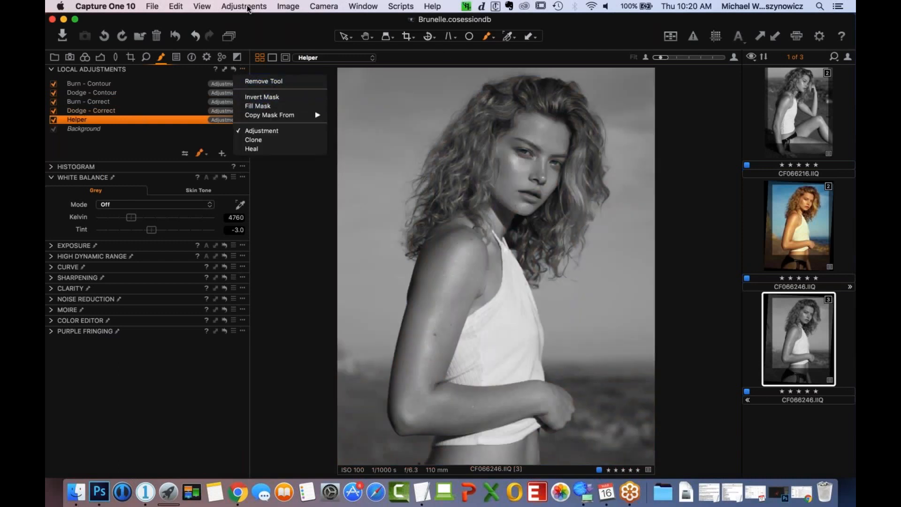
key("Escape")
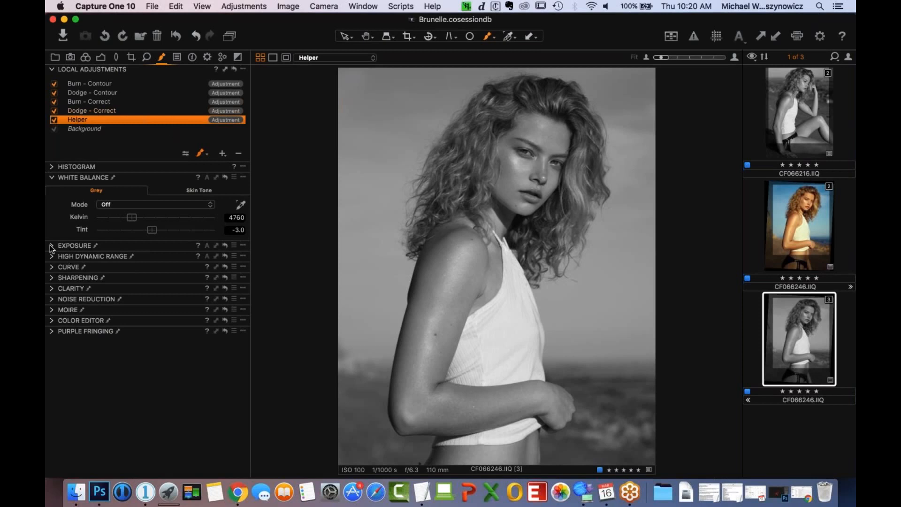
- Show the Helper layer's Exposure settings and view the portrait with all local adjustment layers switched off
left_click(61, 254)
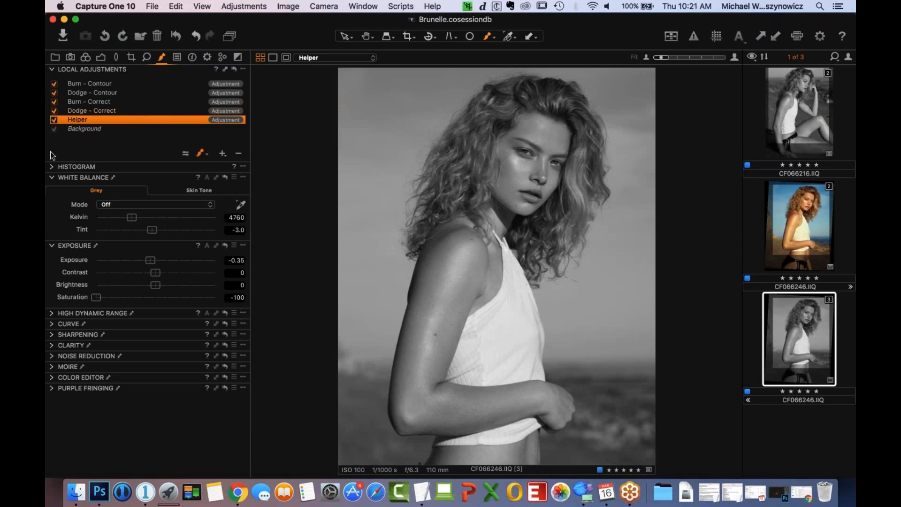
left_click(235, 70, "alt")
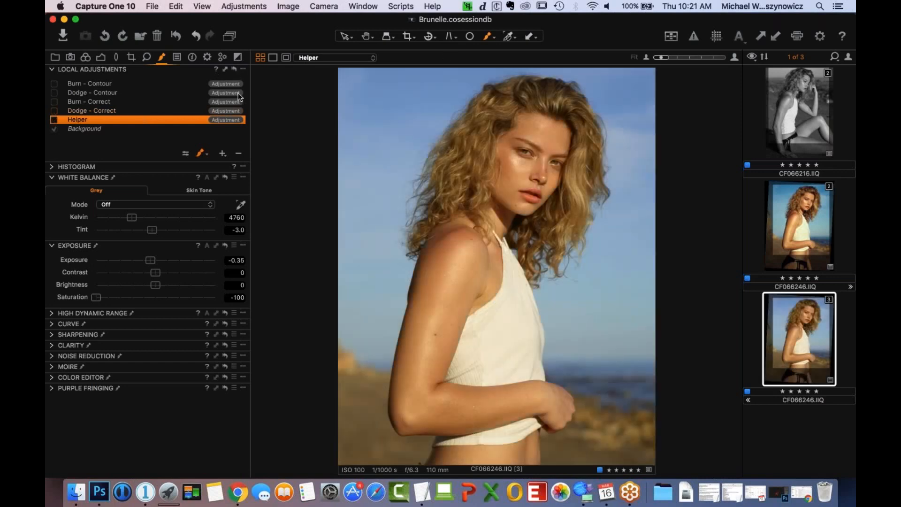
- Restore all local adjustment layers and compare the portrait with the Helper layer switched off and on
key("super+z")
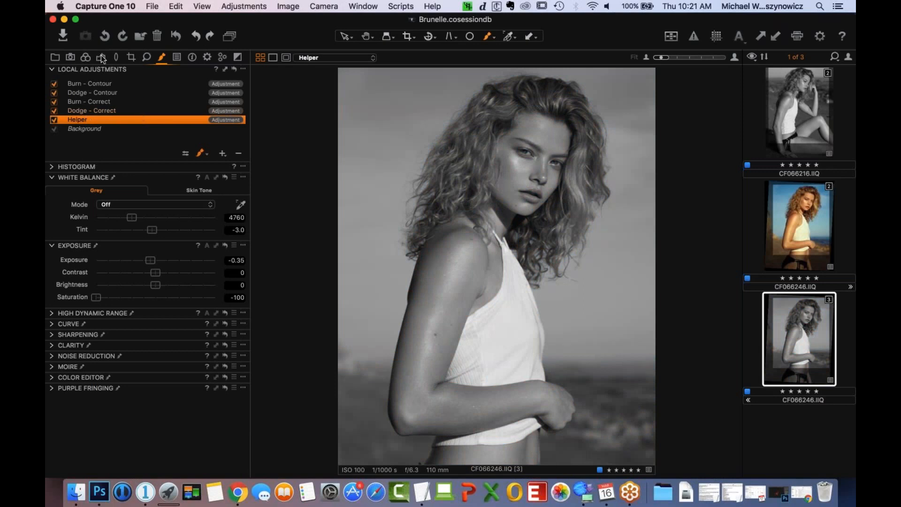
left_click(54, 120)
left_click(234, 70, "alt")
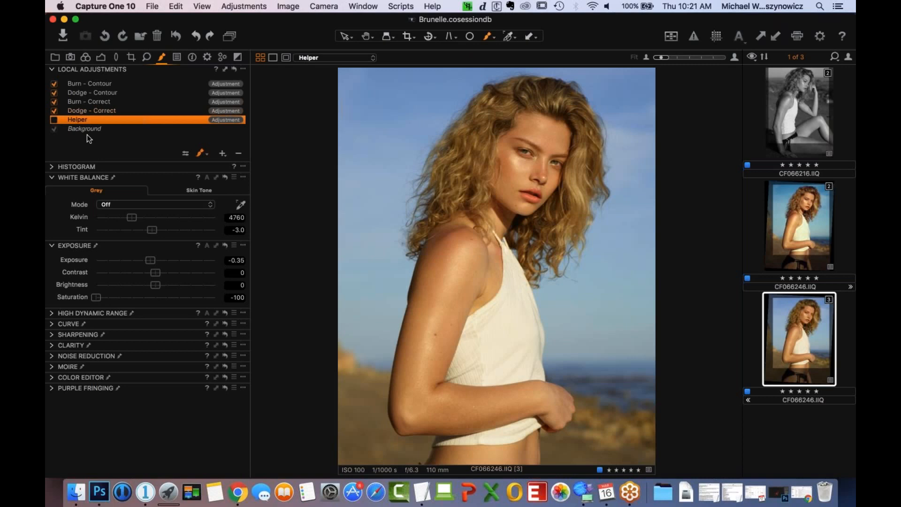
left_click(54, 119)
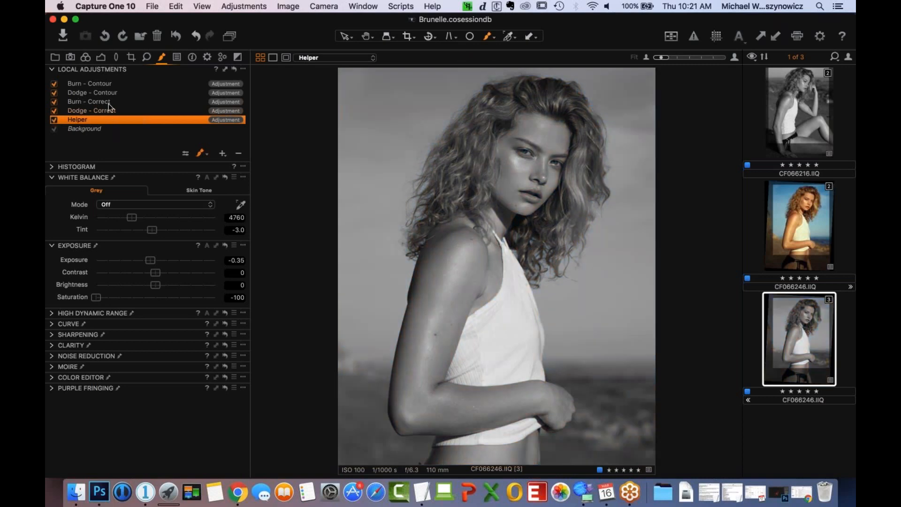
- Paint down the bridge of the nose on the Dodge - Contour layer to lighten its highlight
left_click(111, 93)
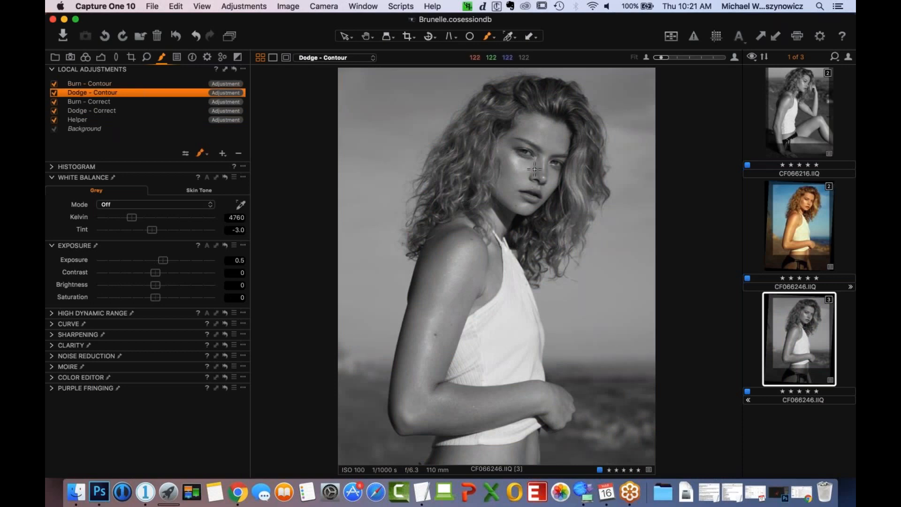
key("super+equal")
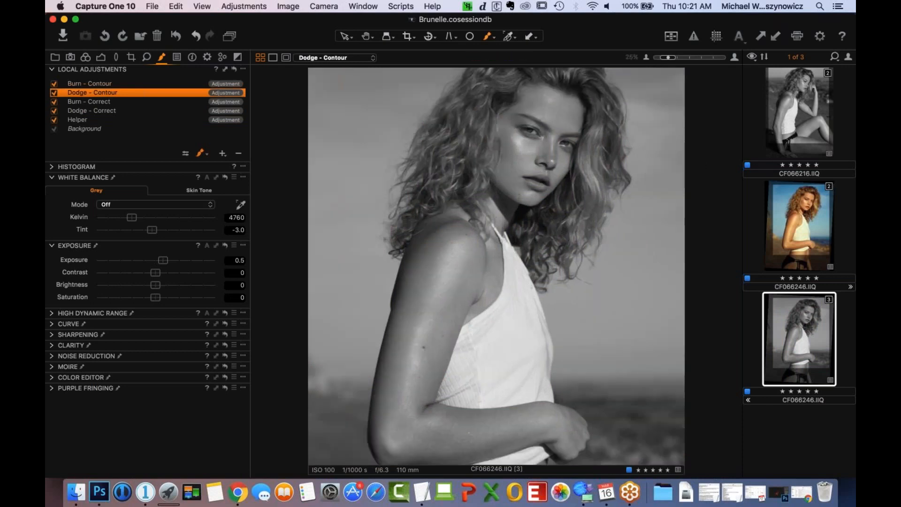
key("super+equal")
key("super+equal")
key("super+equal")
left_click_drag(541, 207, 461, 438)
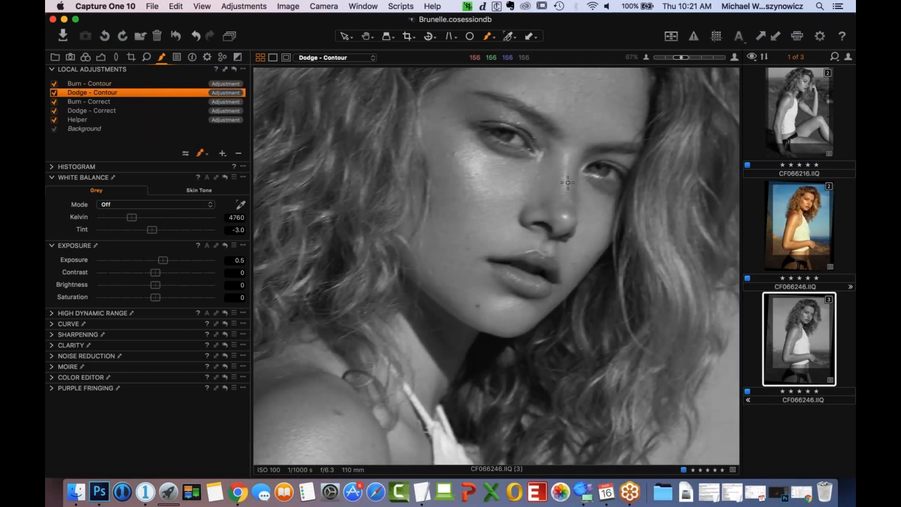
left_click_drag(564, 155, 564, 203)
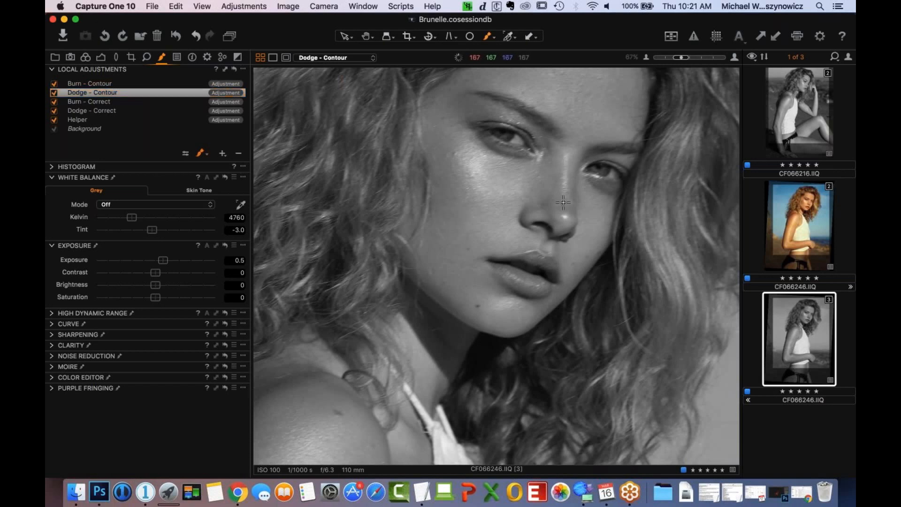
key("super+z")
left_click_drag(561, 162, 564, 201)
- Set the brush size to 39 and try lightening strokes along the bridge of the nose
right_click(562, 186)
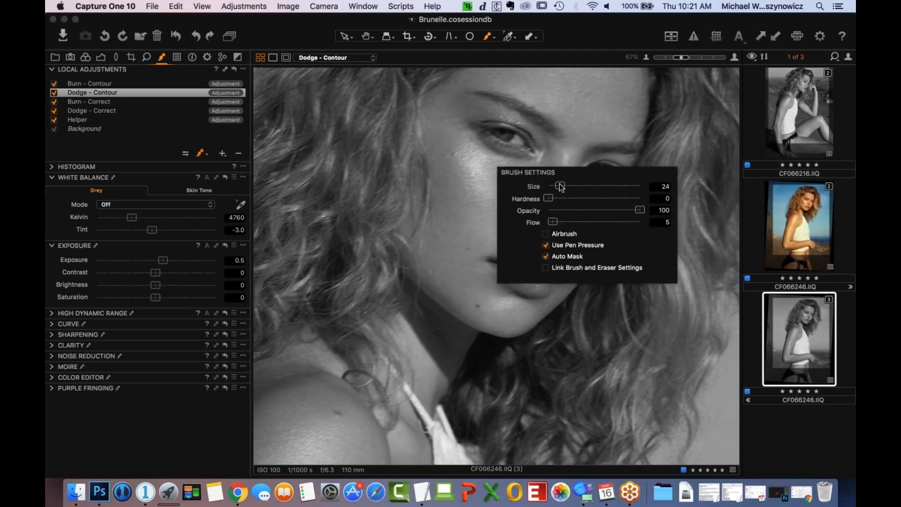
left_click(605, 15)
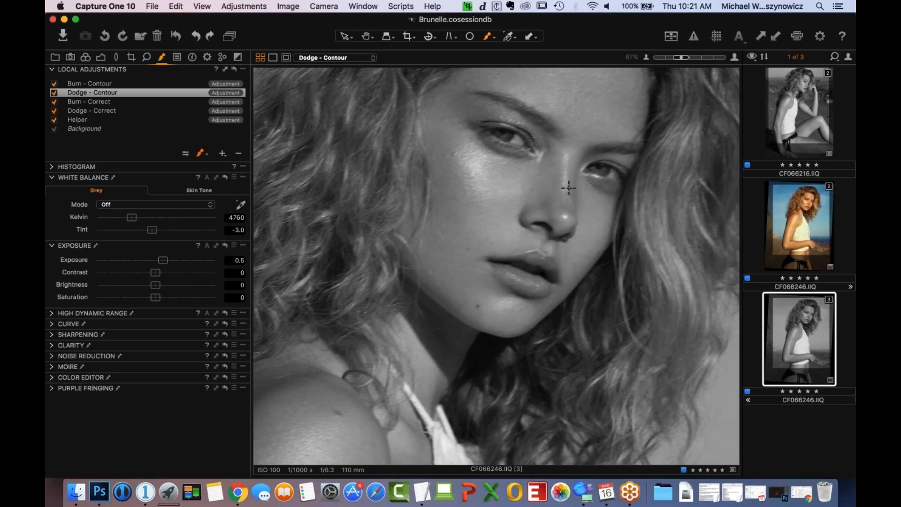
left_click_drag(564, 192, 565, 158)
key("super+z")
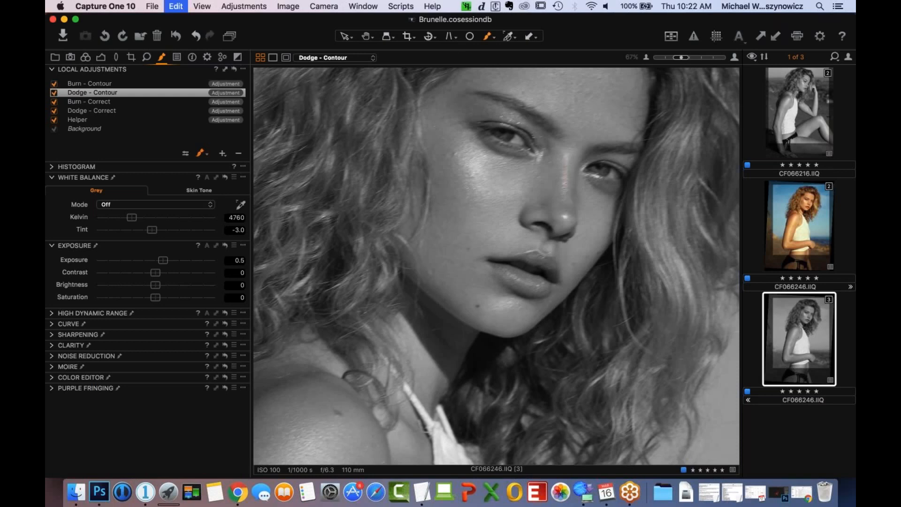
right_click(569, 190)
left_click_drag(565, 184, 568, 183)
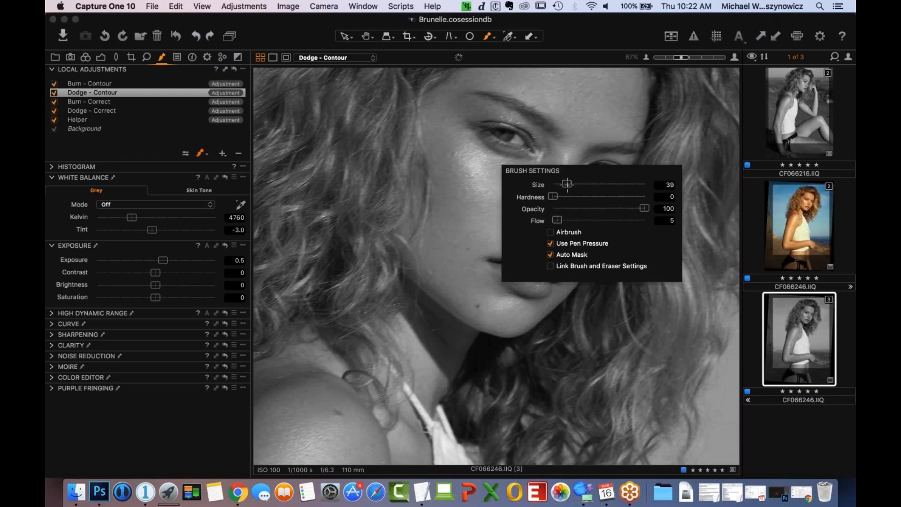
left_click(589, 36)
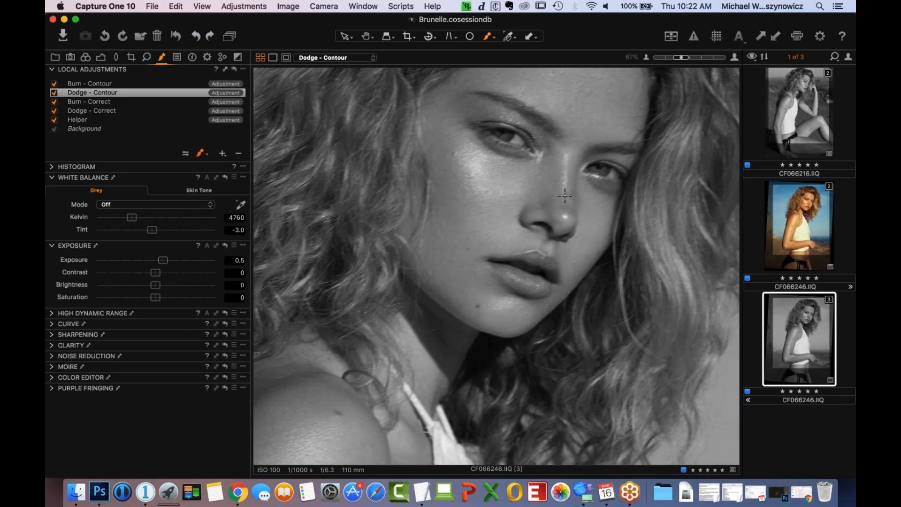
left_click_drag(564, 158, 565, 221)
key("super+z")
- Readjust the brush size and lighten the bridge of the nose and the lips on the Dodge - Contour layer
right_click(565, 197)
left_click_drag(567, 197, 566, 196)
left_click(570, 172)
left_click_drag(564, 168, 565, 171)
left_click_drag(538, 274, 536, 279)
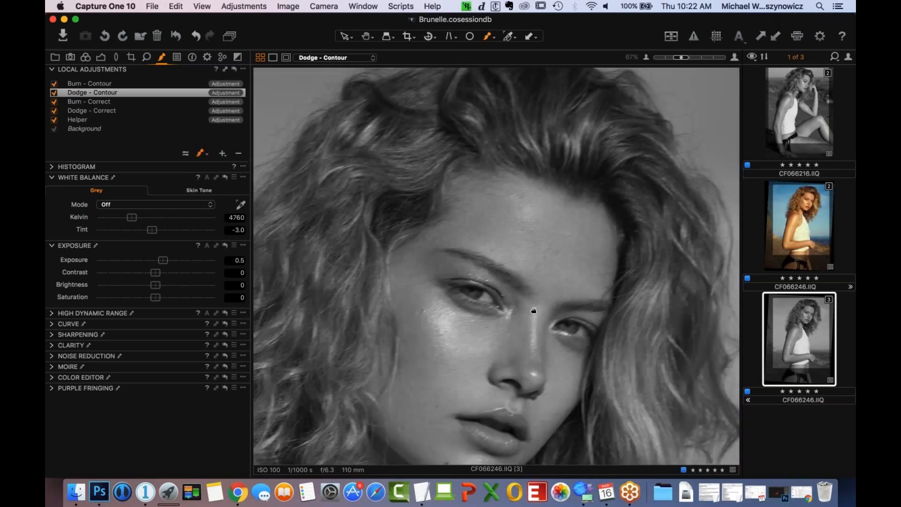
- Enlarge the brush and paint over the middle of the forehead on the Dodge - Contour layer to lighten it
left_click_drag(534, 310, 535, 219)
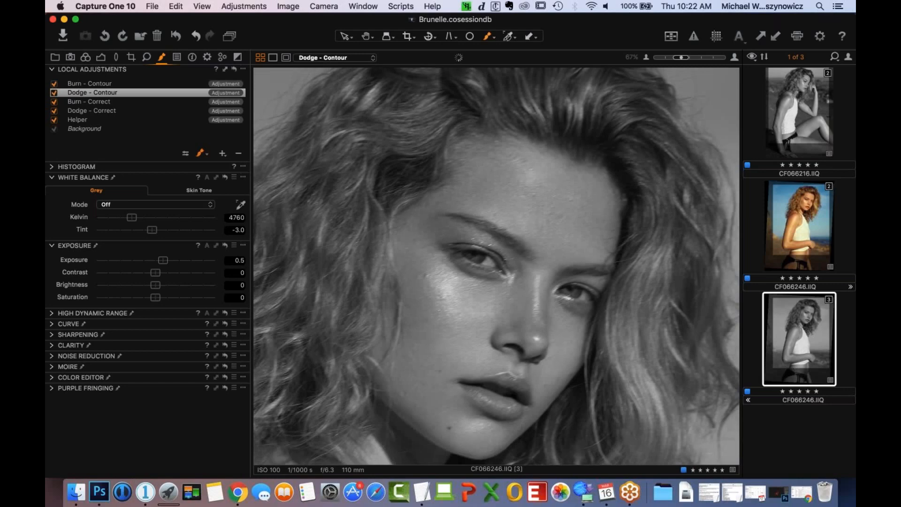
key("]")
key("]")
key("]")
left_click_drag(519, 165, 529, 217)
key("super+z")
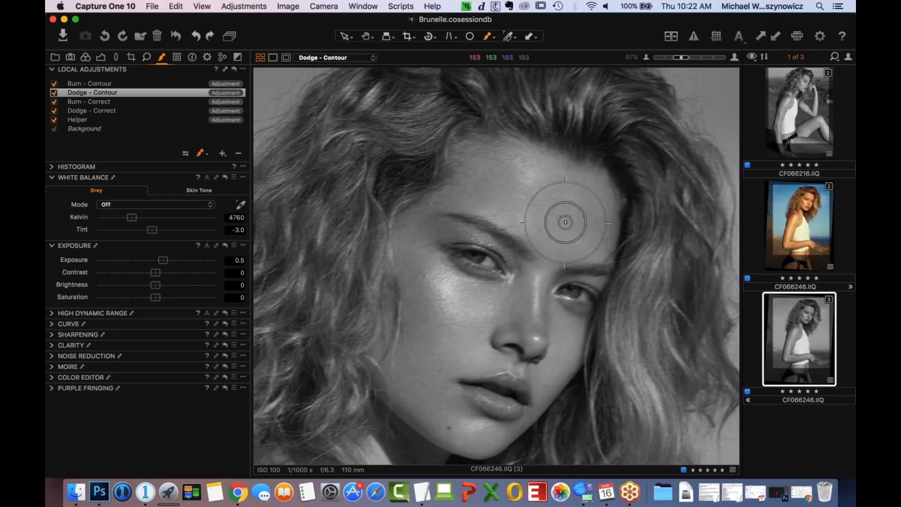
left_click_drag(524, 218, 543, 199)
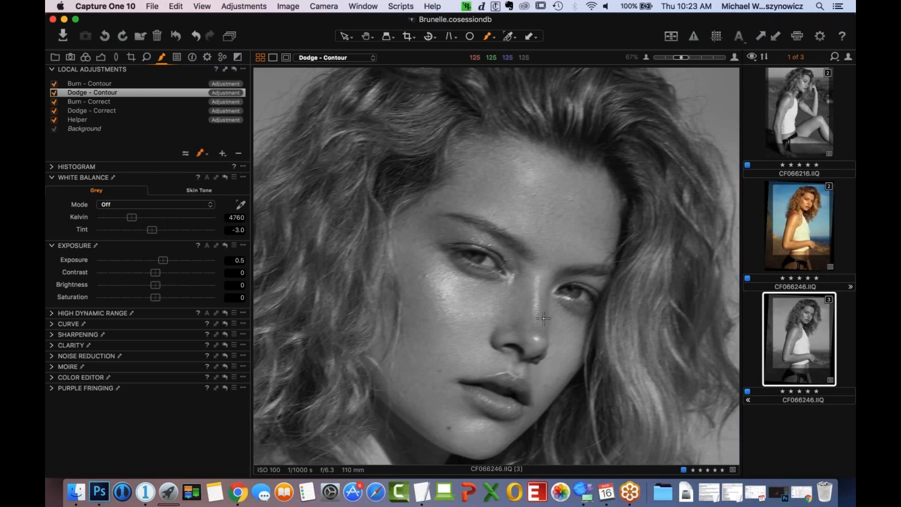
- Examine the dodged contours of the face at several magnifications and within the whole portrait
scroll(577, 325, "down", 2)
scroll(580, 327, "down", 3)
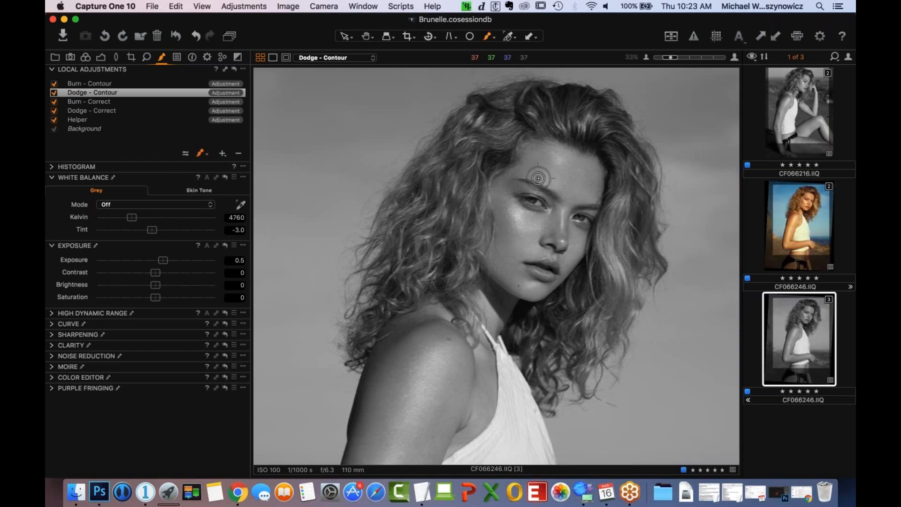
key("super+0")
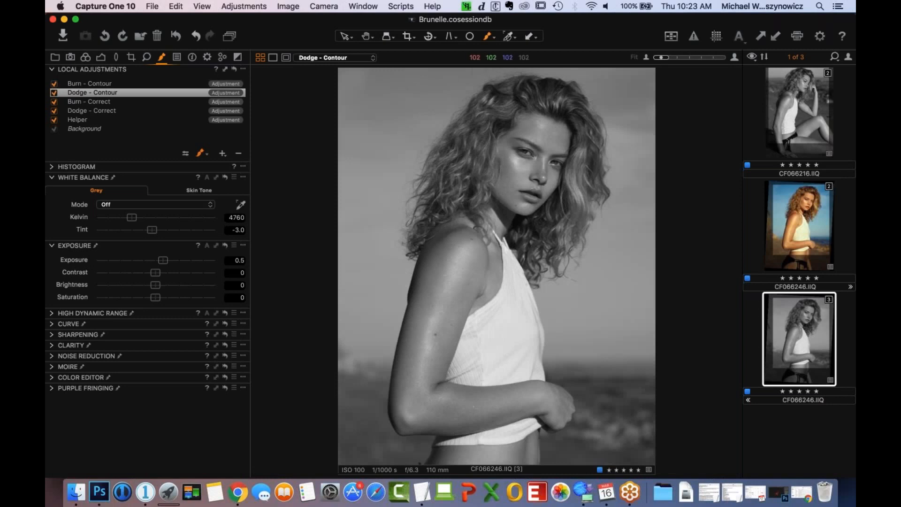
key("super+equal")
key("super+minus")
key("super+equal")
key("super+equal")
key("super+equal")
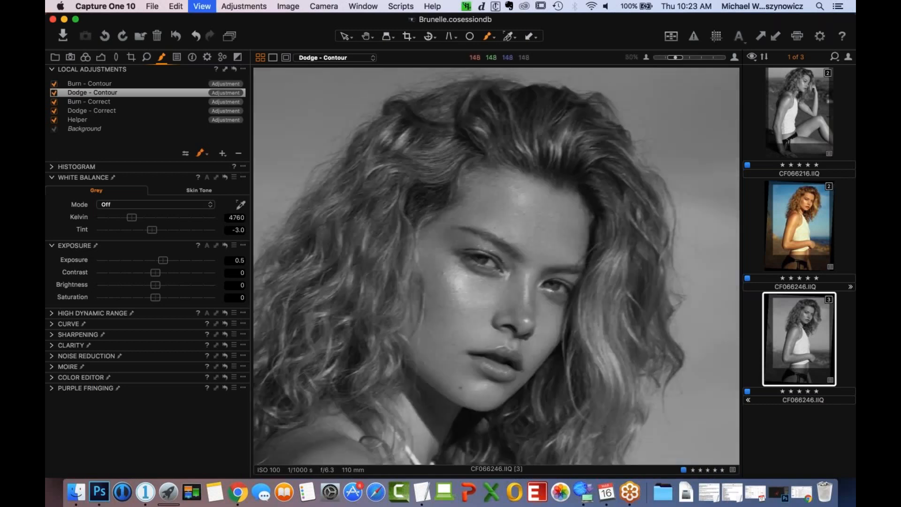
key("super+minus")
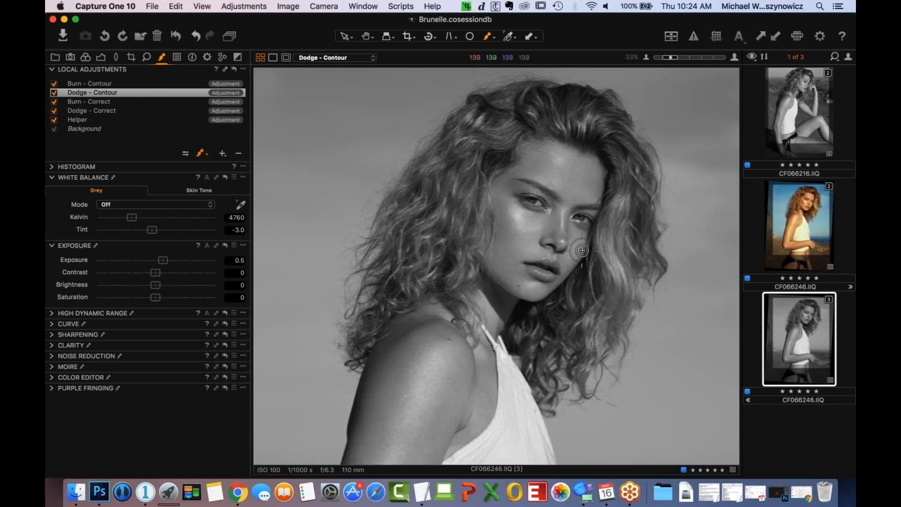
scroll(498, 346, "down", 1)
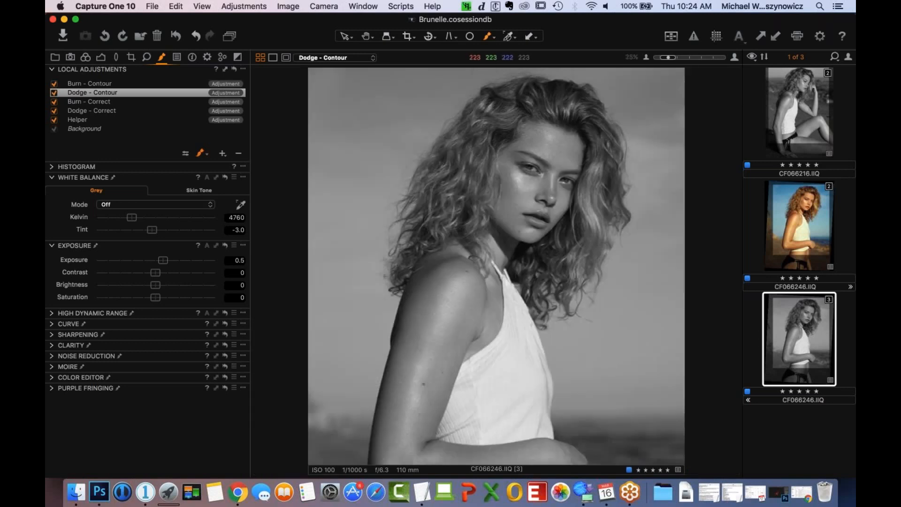
scroll(512, 288, "down", 1)
- Paint along the upper arm and the forearm near the elbow on the Dodge - Contour layer to lighten them
left_click(54, 93)
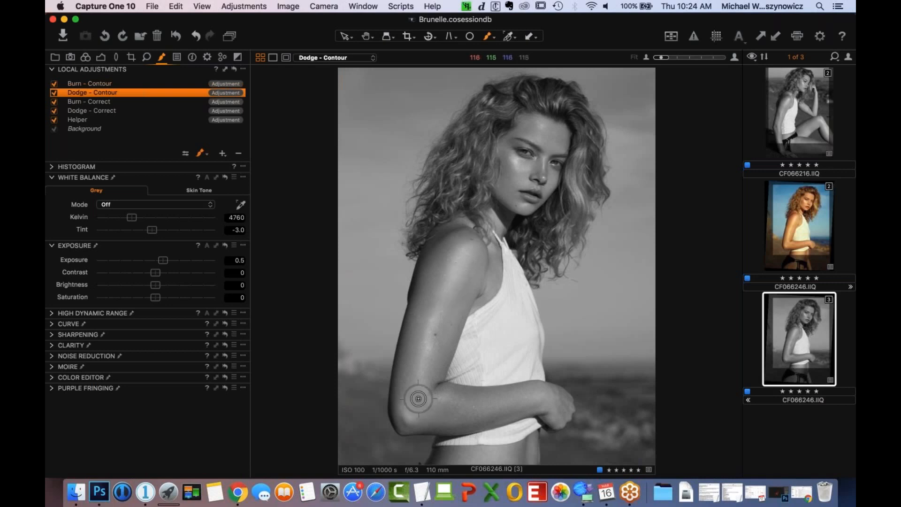
left_click_drag(431, 315, 459, 258)
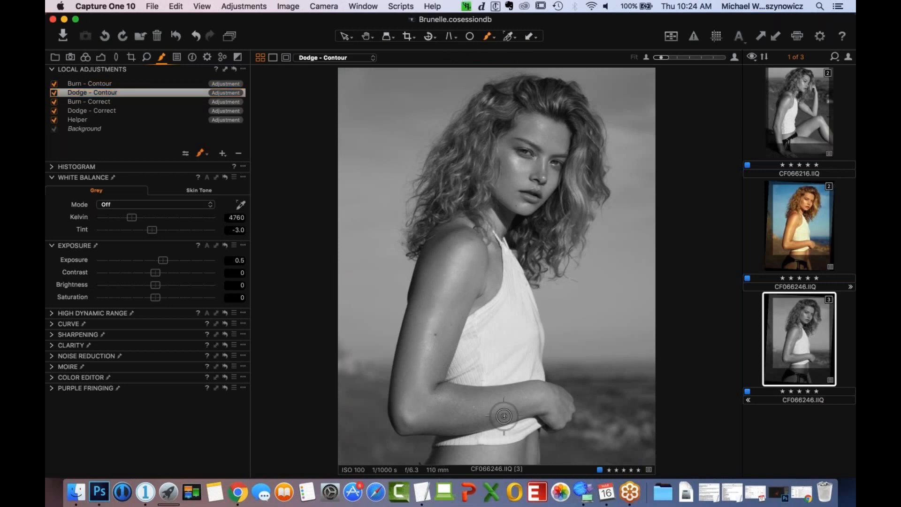
left_click_drag(447, 398, 439, 398)
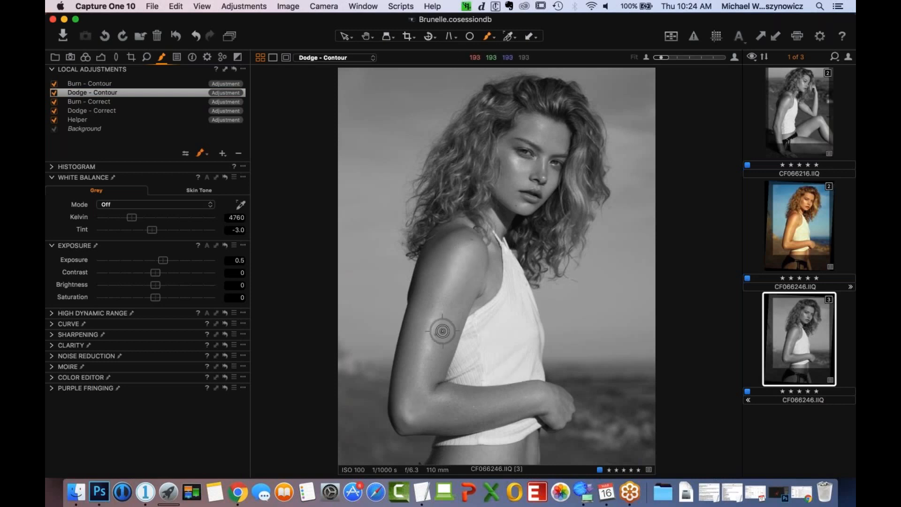
- Darken the outer edge of the upper arm on the Burn - Contour layer and open the brush settings
left_click(118, 84)
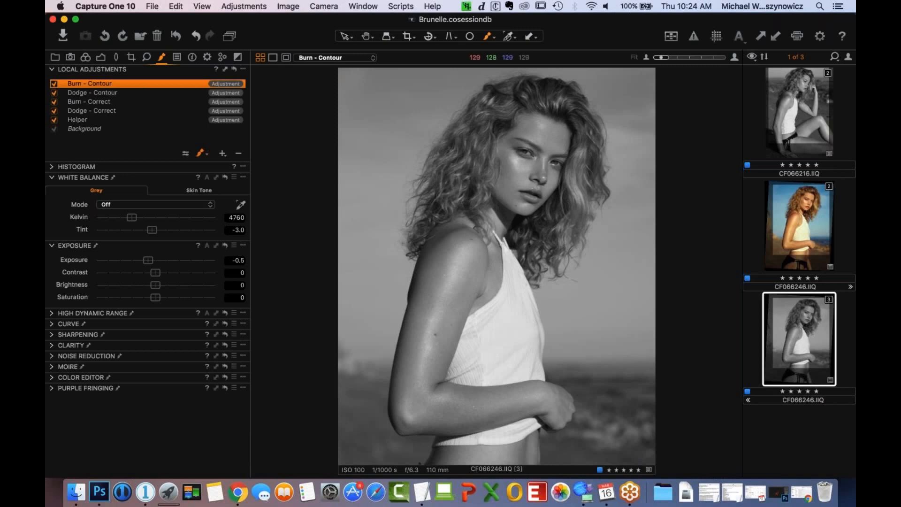
mouse_move(427, 291)
left_mouse_down()
mouse_move(412, 352)
mouse_move(406, 328)
left_mouse_up()
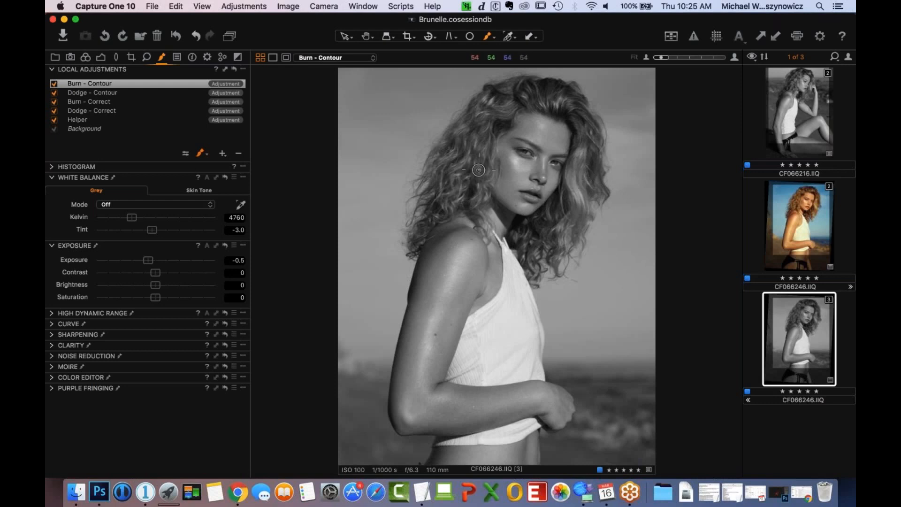
right_click(475, 192)
- Compare the portrait with the Burn - Contour layer off and on, and darken the forehead near the hairline
left_click(53, 84)
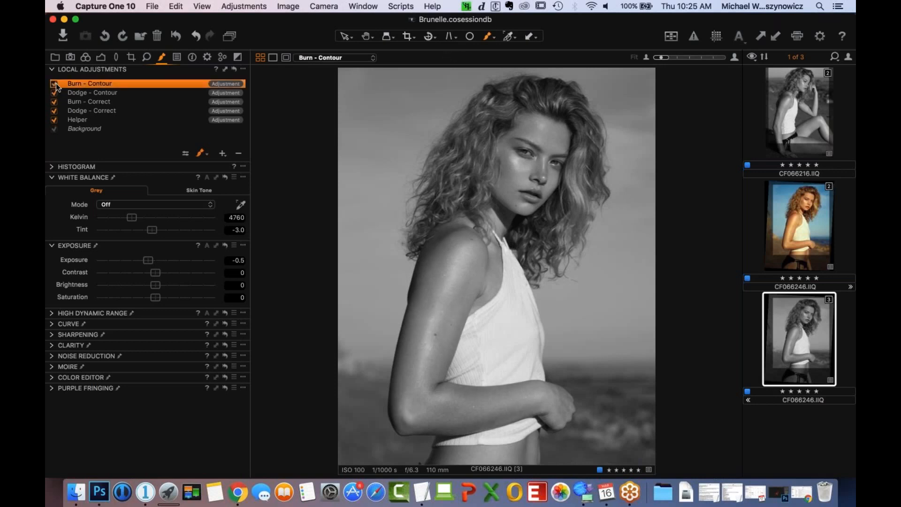
left_click(54, 86)
left_click(55, 86)
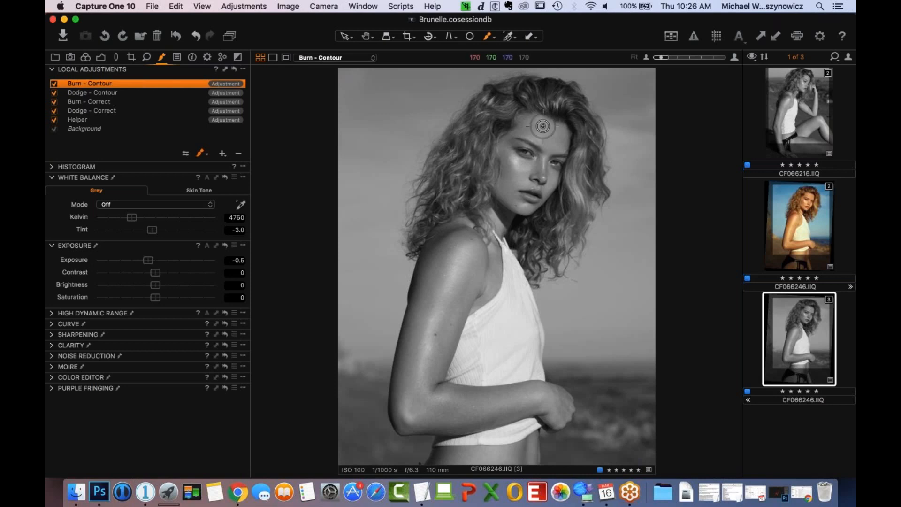
mouse_move(561, 127)
left_mouse_down()
mouse_move(542, 109)
mouse_move(519, 133)
mouse_move(551, 107)
left_mouse_up()
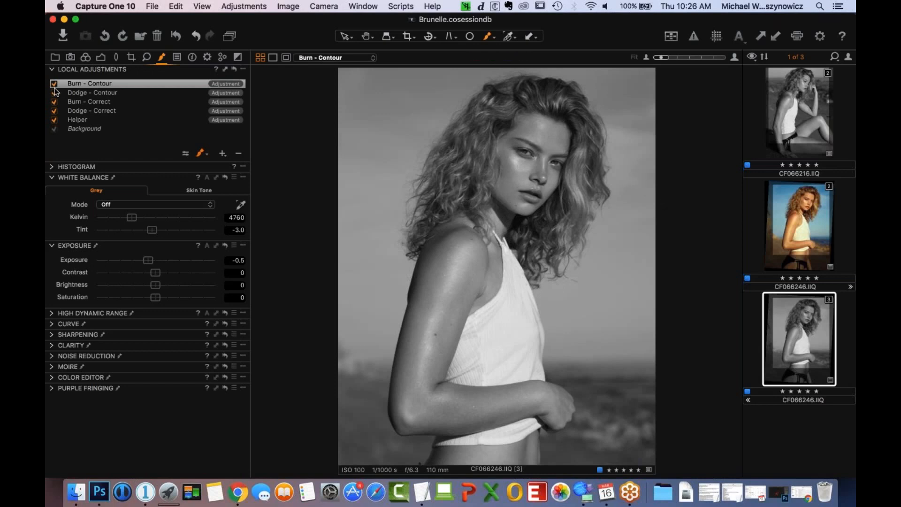
- Switch off the Helper layer and set the whole image's Saturation to -100 and Exposure to -0.32
left_click(54, 120)
left_click(117, 83)
left_click(107, 57)
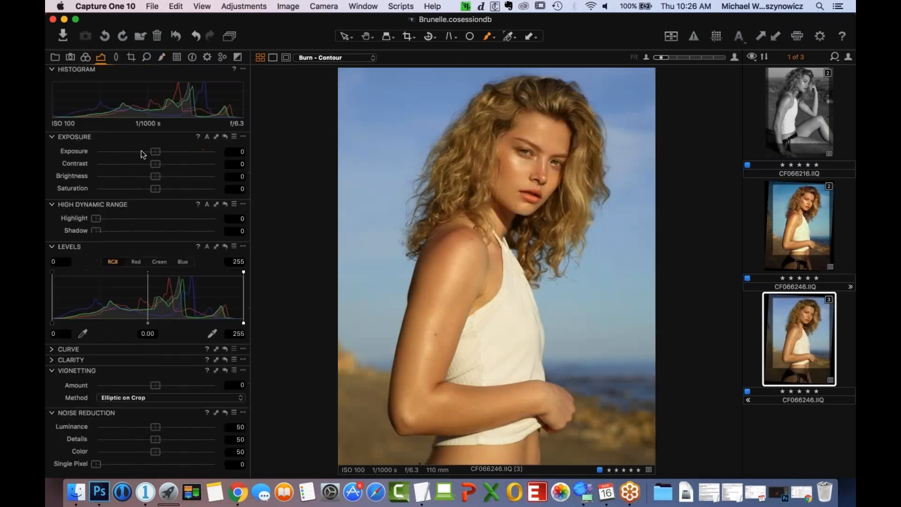
left_click_drag(155, 190, 99, 208)
left_click_drag(155, 153, 150, 157)
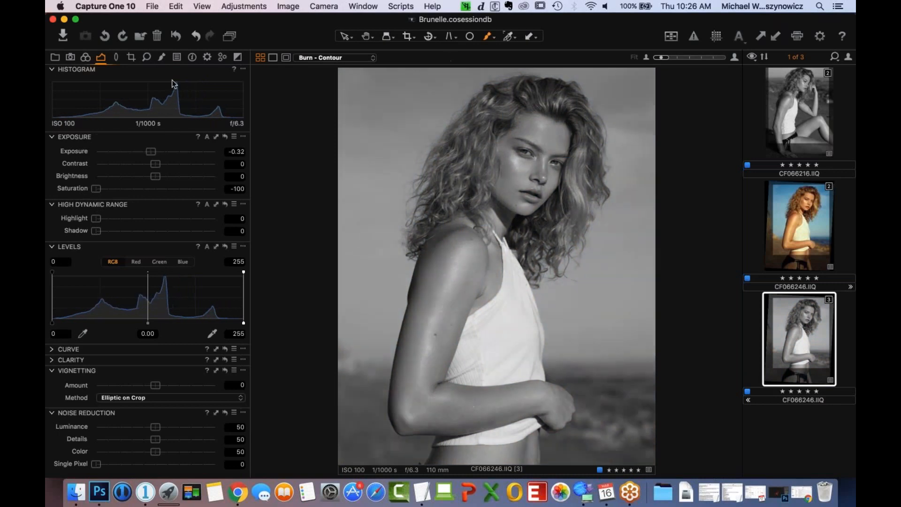
- Compare the black-and-white portrait with all local adjustments reset and restored
left_click(162, 57)
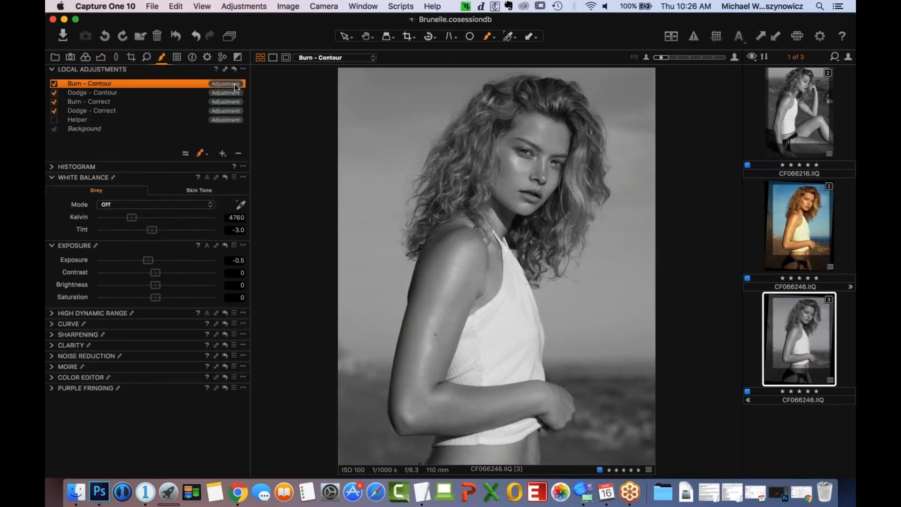
left_click(235, 68)
key("super+z")
left_click(235, 70)
key("super+z")
key("super+z")
- Switch the Helper layer back on and reset the whole image's Exposure to 0
left_click(54, 120)
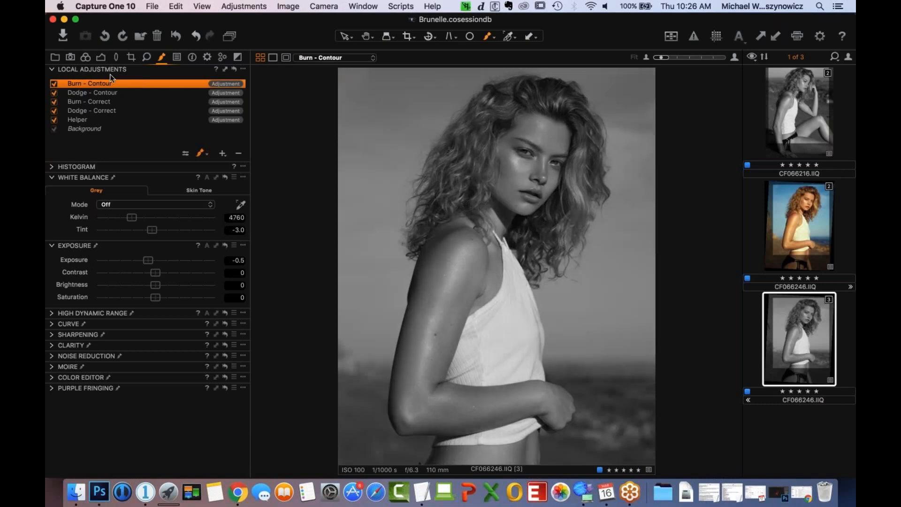
left_click(100, 56)
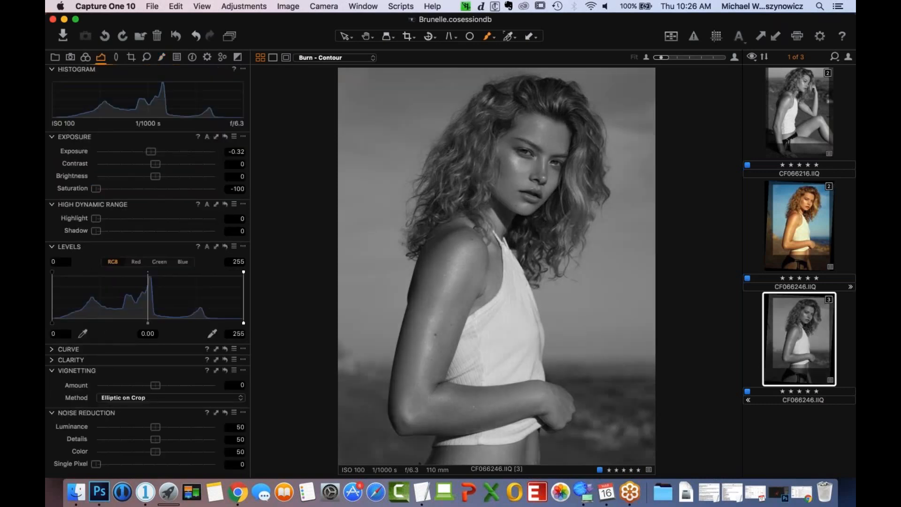
double_click(151, 151)
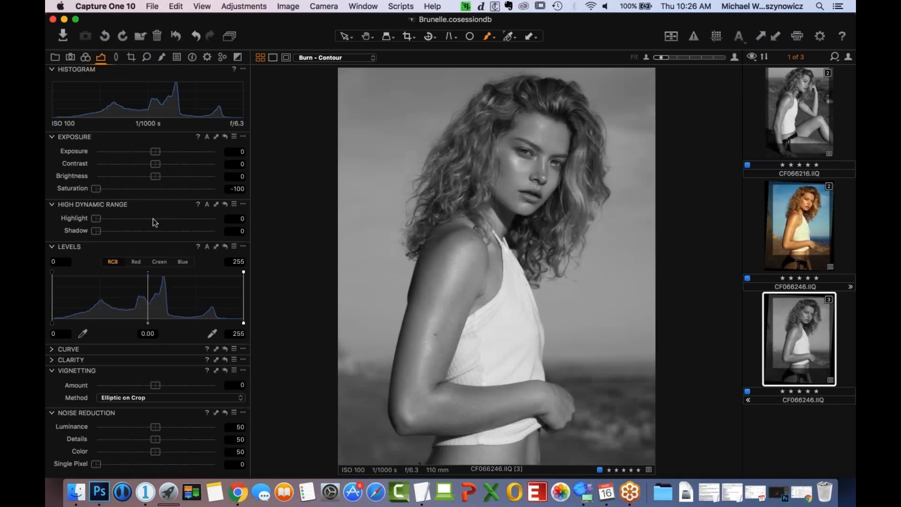
- Reset the whole image's Saturation to 0 and switch off the Helper layer
double_click(96, 189)
left_click(162, 56)
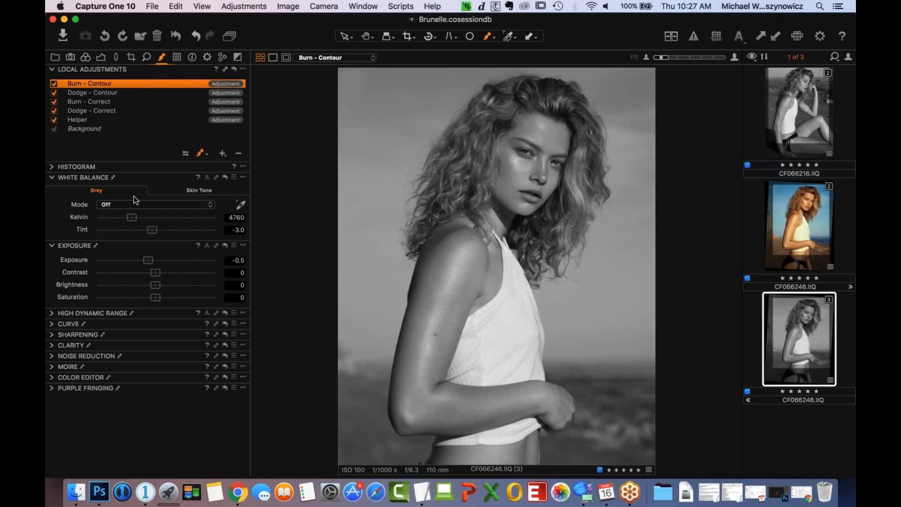
left_click(55, 120)
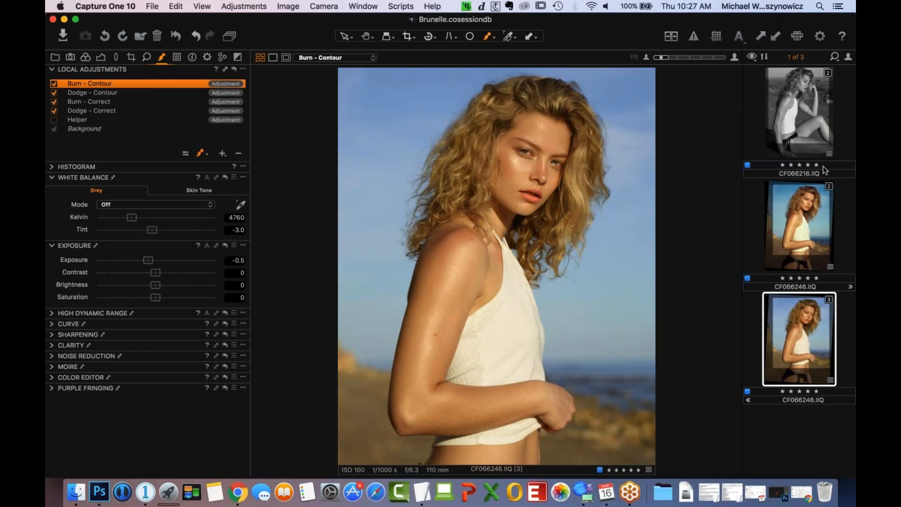
- Compare the portrait with the other variant of CF066246.IIQ and return to the third variant
left_click(816, 220)
key("Up")
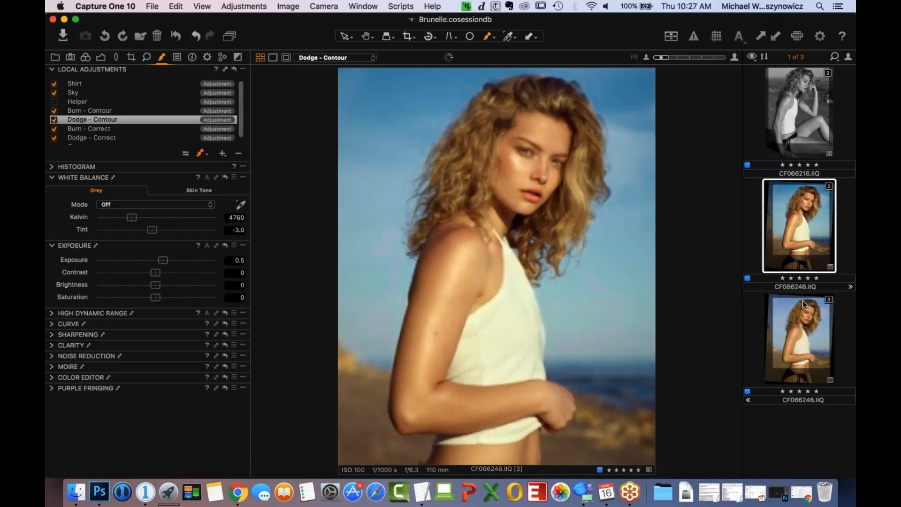
left_click(802, 343)
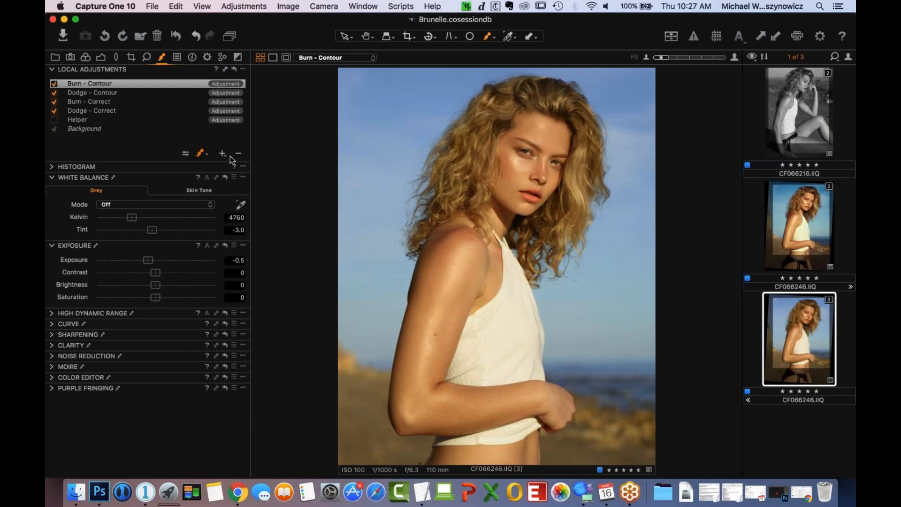
- Add an adjustment layer named Sky and pick the sky's blue as an advanced Color Editor range
type("Sky")
key("Return")
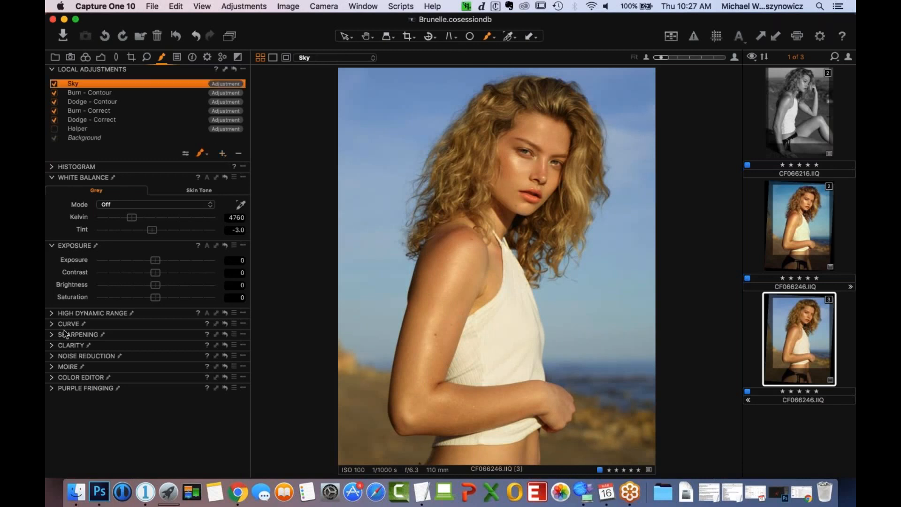
left_click(51, 377, "alt")
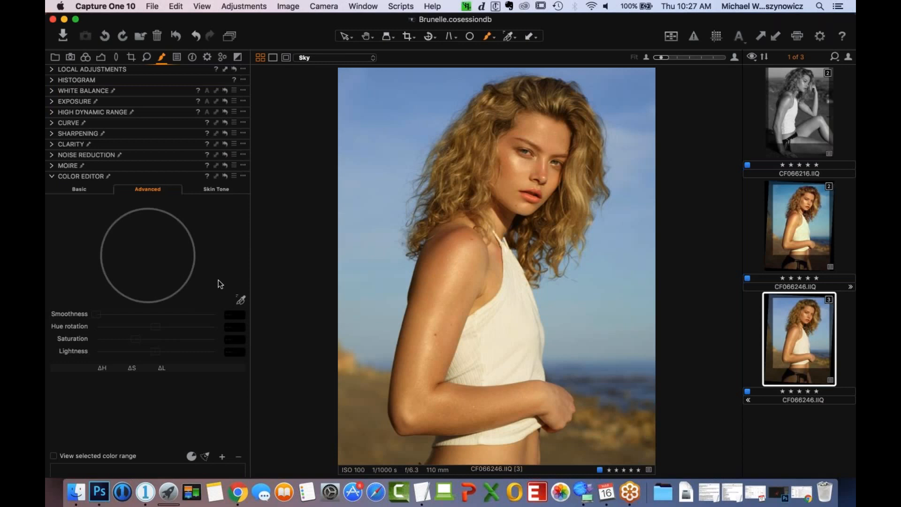
left_click(241, 300)
left_click(421, 201)
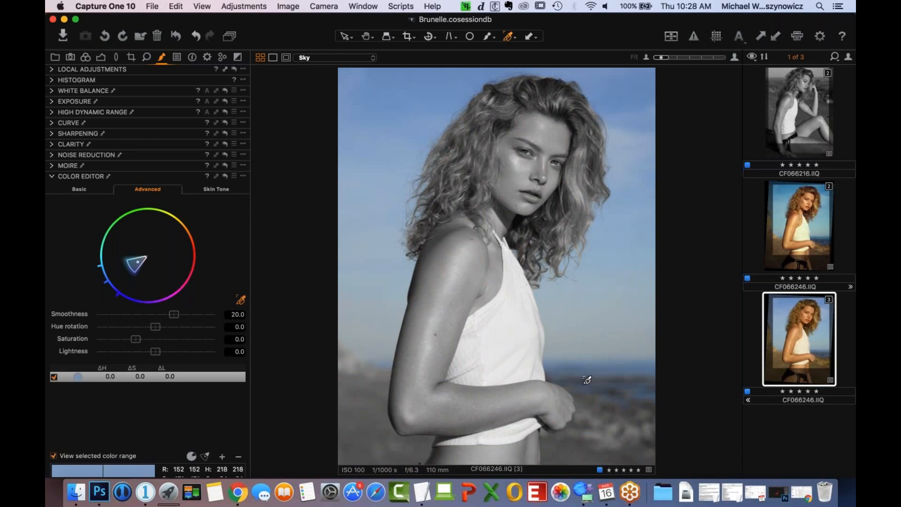
- Widen the selected blue range to cover more of the sky and set its Smoothness to 27.8
left_click(361, 301)
left_click_drag(128, 268, 119, 273)
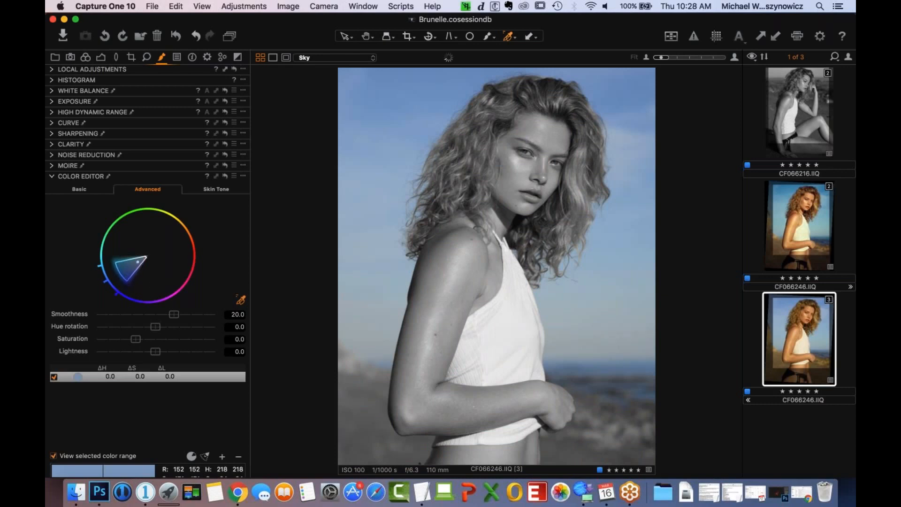
left_click_drag(135, 273, 137, 274)
left_click(54, 377)
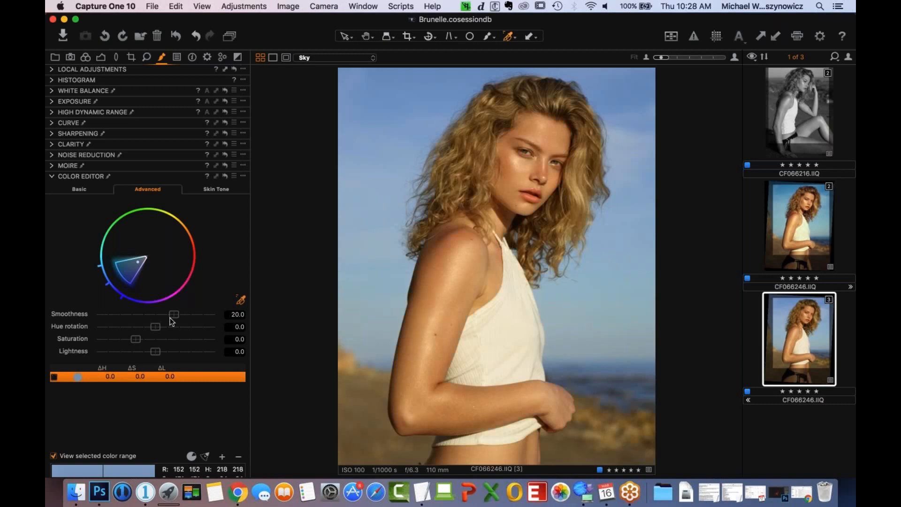
left_click_drag(172, 321, 207, 320)
left_click(53, 457)
left_click(54, 377)
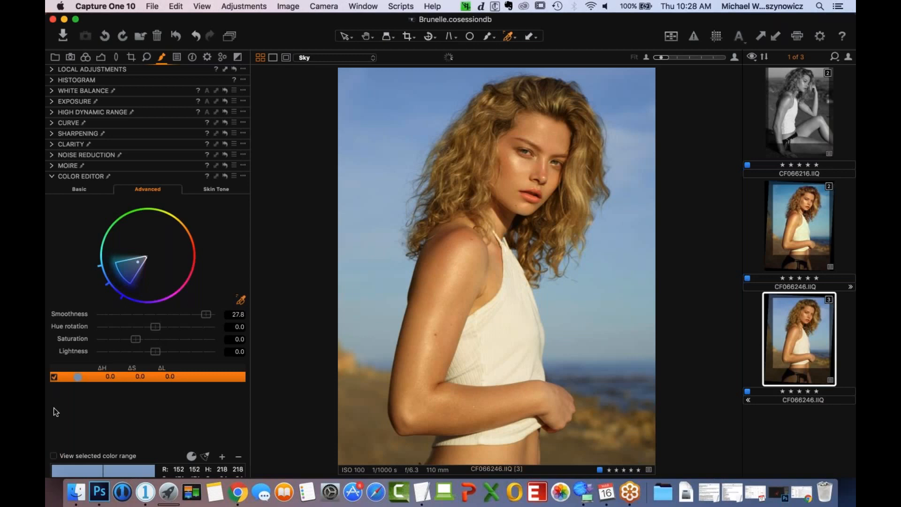
left_click(54, 457)
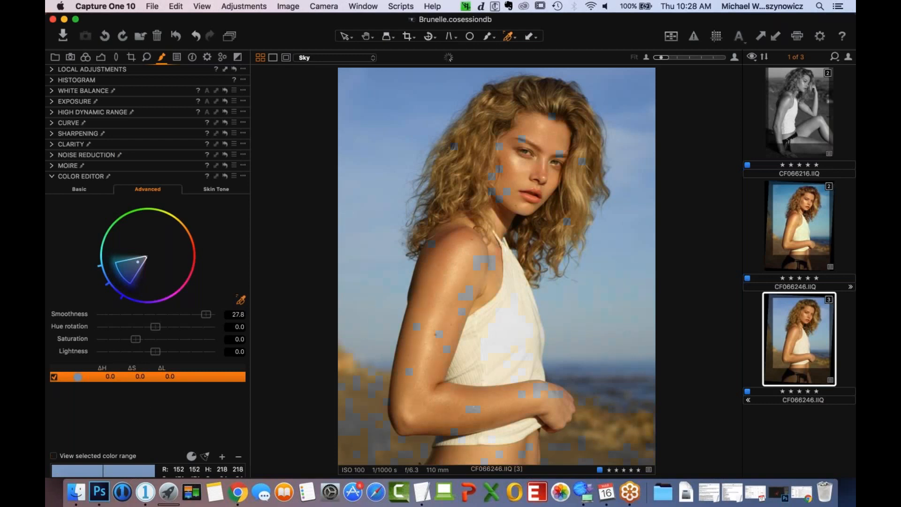
- Set the blue range's Hue rotation to -27.3 and fill the Sky layer's mask
left_click_drag(157, 327, 127, 327)
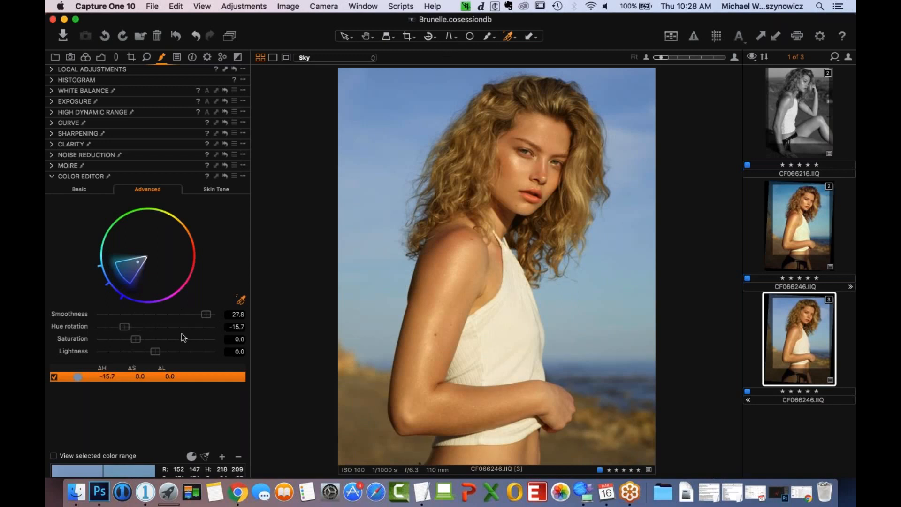
left_click_drag(125, 327, 100, 328)
left_click(53, 69)
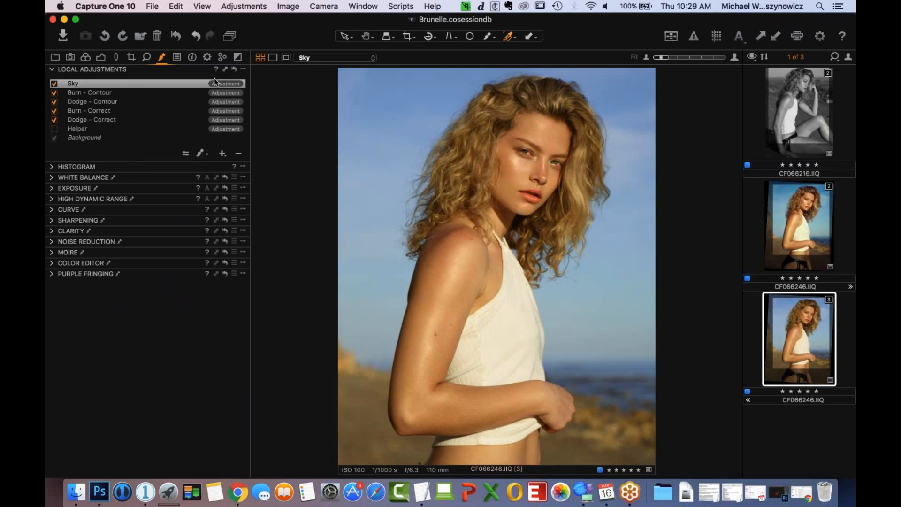
left_click(243, 70)
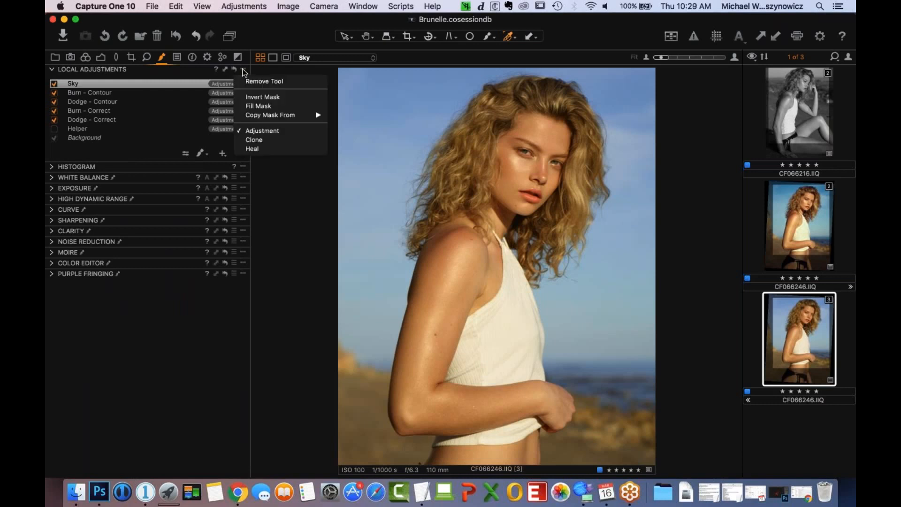
left_click(263, 107)
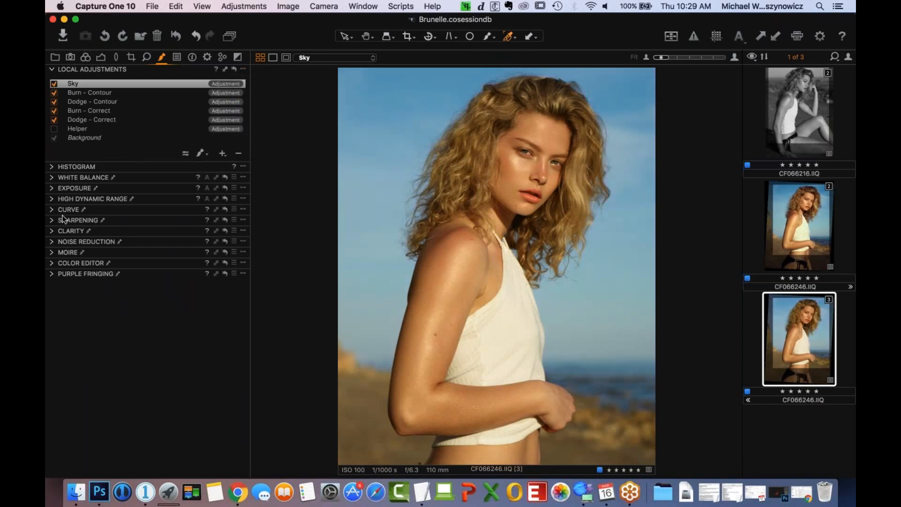
- Set the Sky layer's blue range to Hue rotation -19.4, Saturation 4.5 and Lightness -19.3
left_click(51, 264)
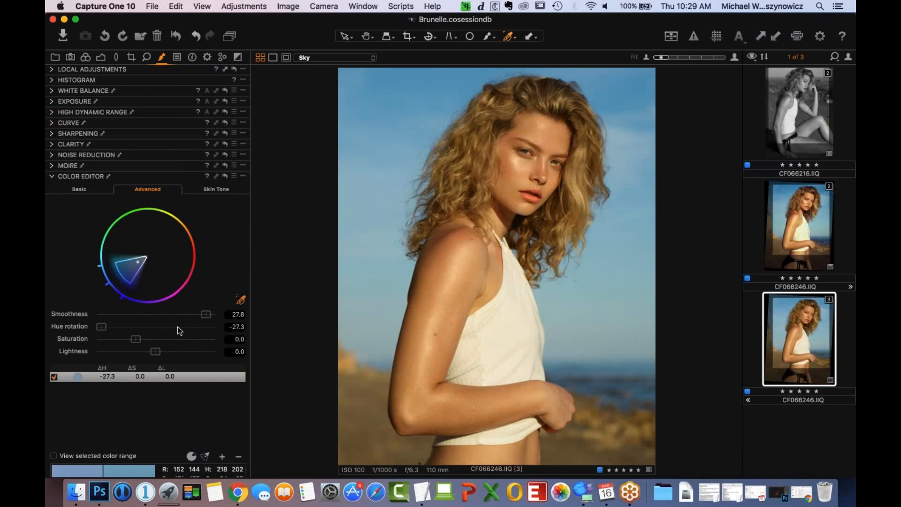
left_click_drag(96, 343, 118, 328)
left_click_drag(136, 338, 138, 342)
left_click(144, 351)
left_click_drag(145, 352, 143, 351)
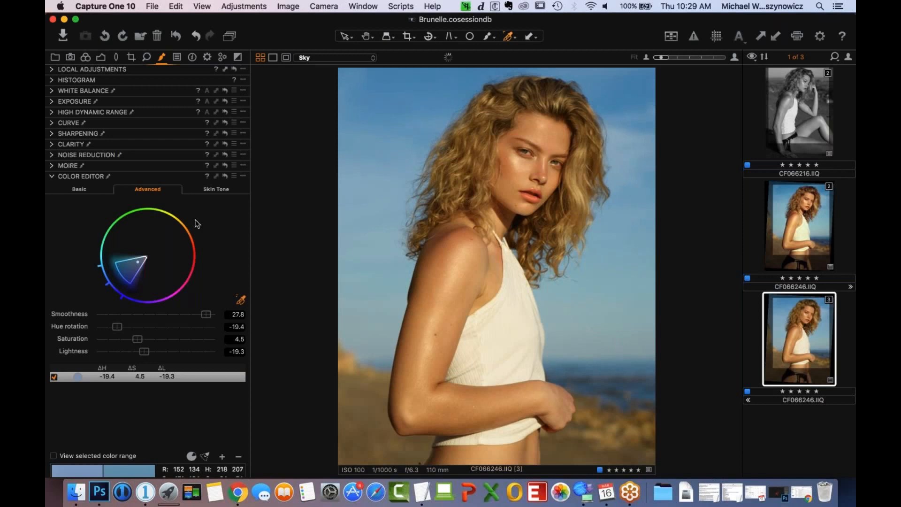
- Sharpen the Sky layer with Amount 79, Radius 1.1 and Threshold 1.9, and compare the portrait with the layer off and on
left_click_drag(53, 176, 72, 51)
left_click(53, 69)
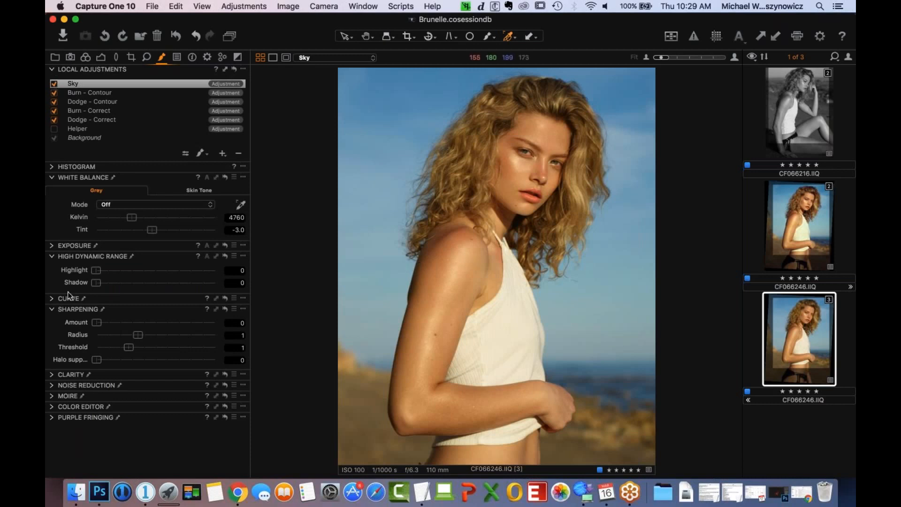
left_click_drag(97, 323, 106, 323)
left_click_drag(138, 335, 144, 335)
left_click_drag(128, 348, 146, 347)
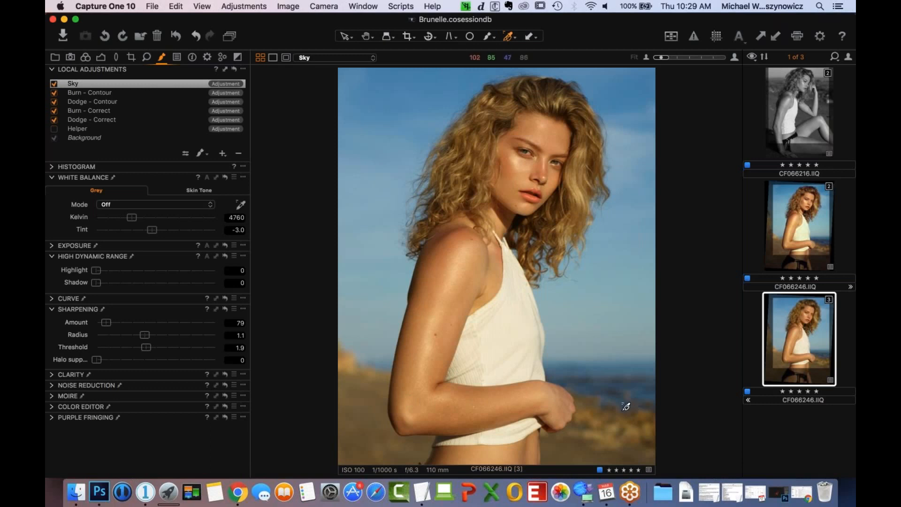
left_click(55, 84)
left_click(55, 84)
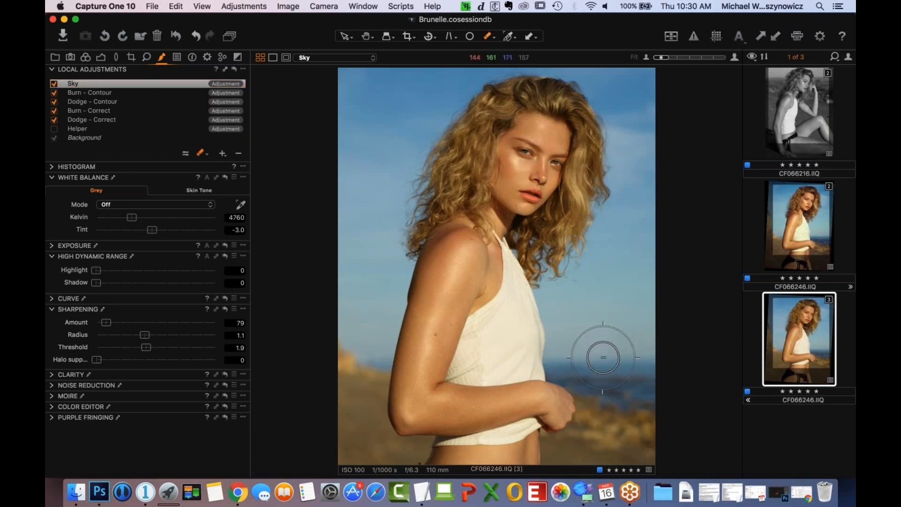
- Lower the eraser's opacity and partly erase the Sky mask over the sea and the rocky shore on both sides of the model
right_click(606, 361)
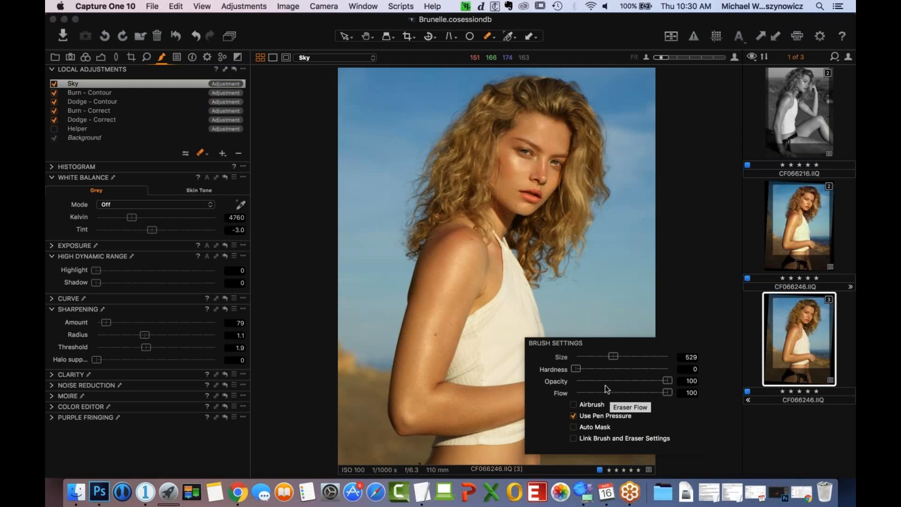
left_click_drag(667, 380, 594, 381)
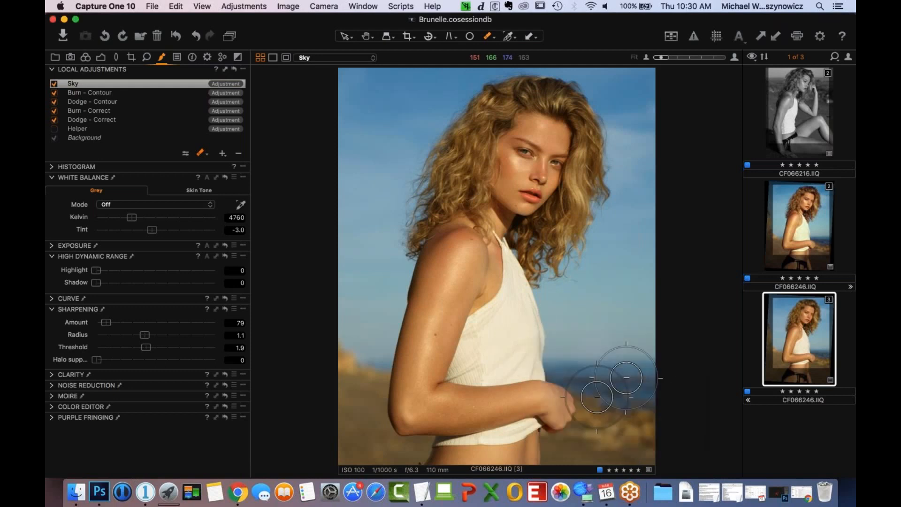
left_click_drag(544, 423, 567, 398)
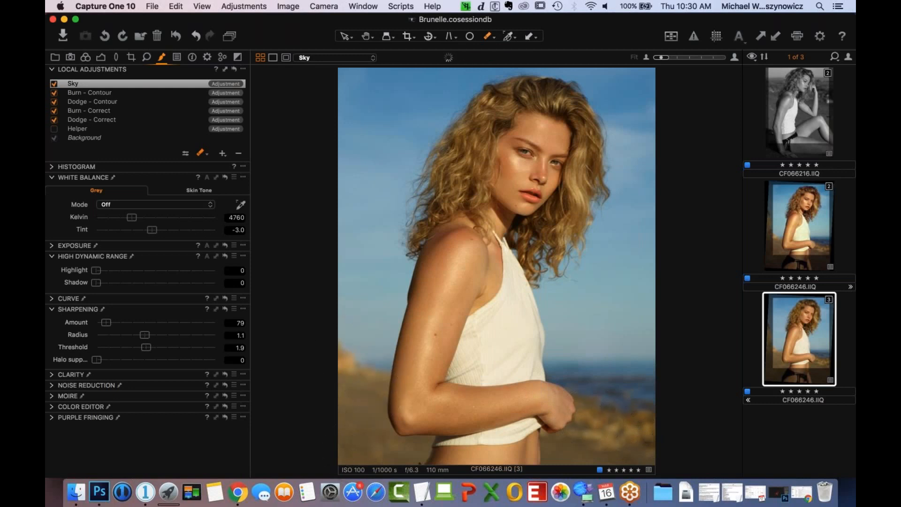
mouse_move(352, 362)
left_mouse_down()
mouse_move(377, 387)
mouse_move(395, 380)
mouse_move(371, 391)
left_mouse_up()
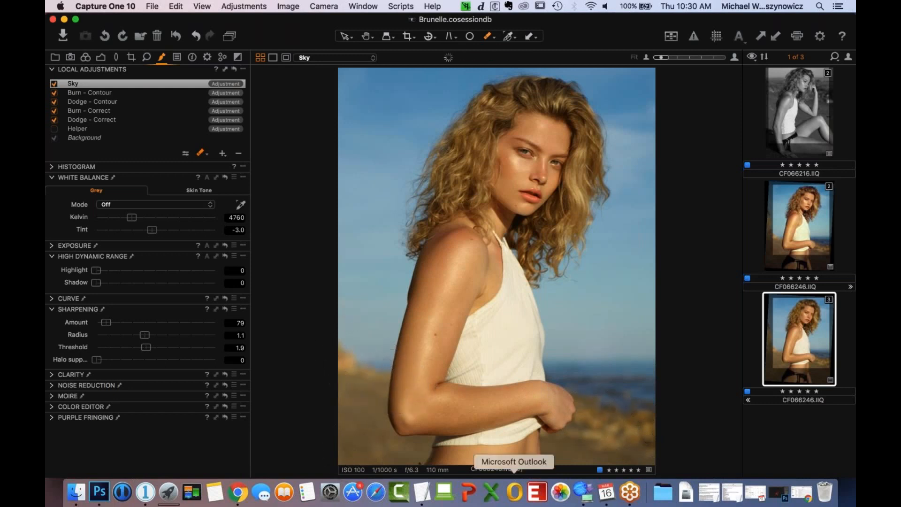
- Repaint the erased patch of the Sky mask above the horizon with maximum brush Flow, and compare the layer off and on
key("m")
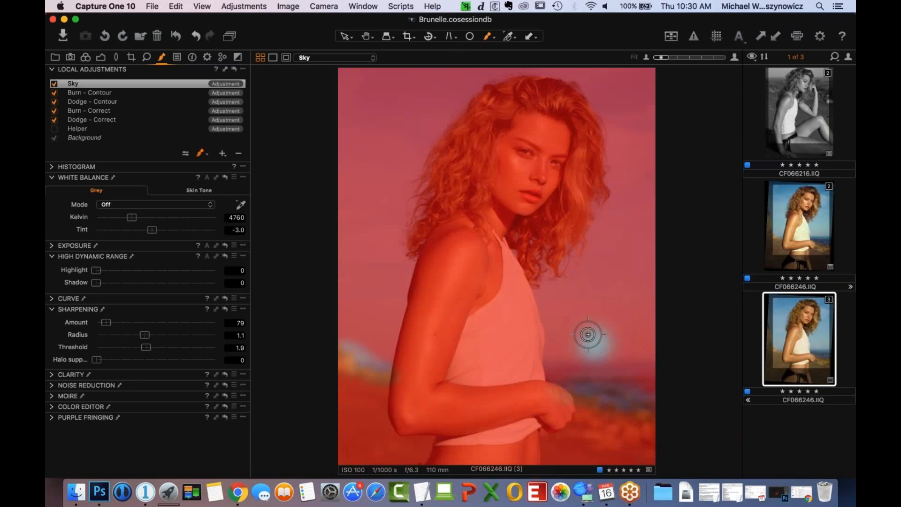
left_click_drag(576, 347, 608, 337)
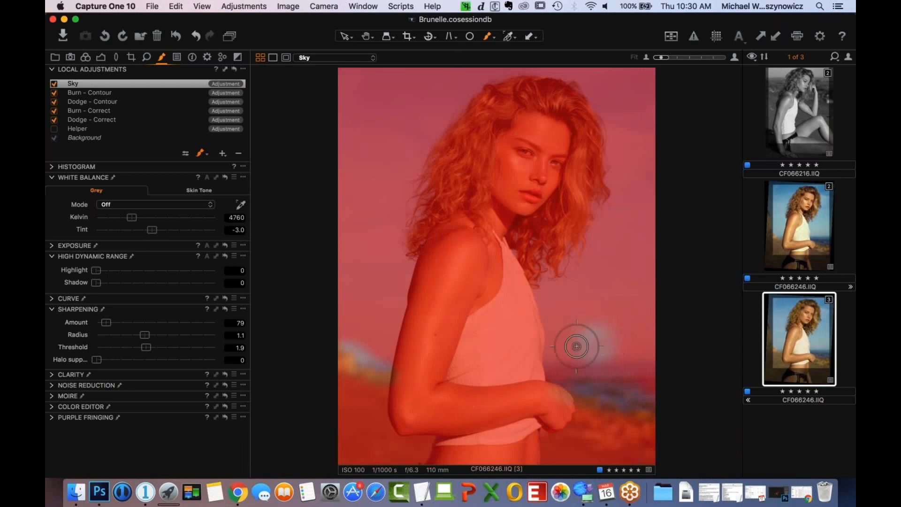
right_click(625, 306)
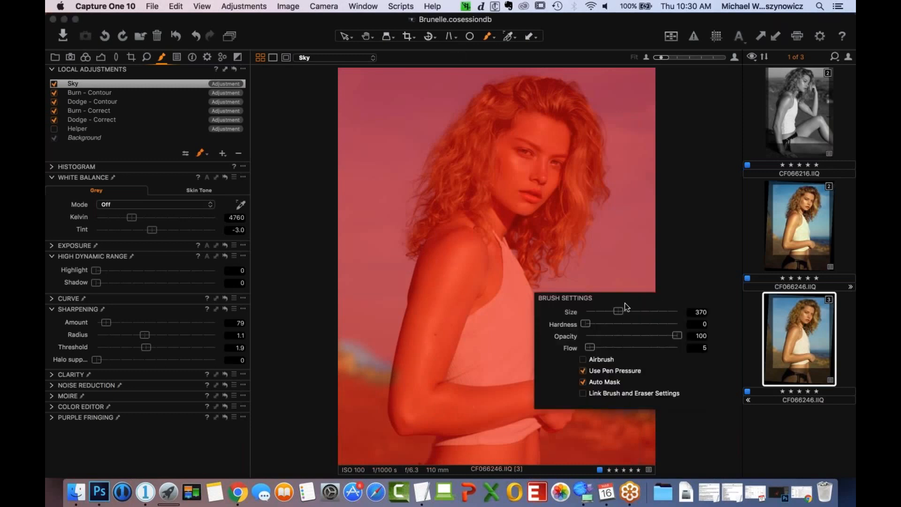
left_click_drag(590, 347, 678, 348)
left_click(594, 328)
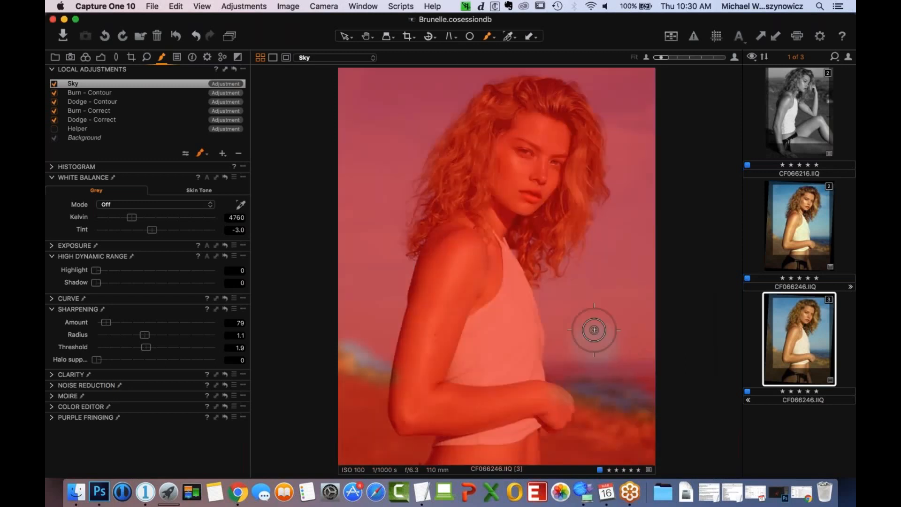
mouse_move(599, 330)
left_mouse_down()
mouse_move(573, 350)
mouse_move(633, 345)
mouse_move(616, 354)
mouse_move(587, 318)
mouse_move(572, 348)
mouse_move(555, 336)
mouse_move(573, 349)
mouse_move(736, 365)
mouse_move(645, 230)
left_mouse_up()
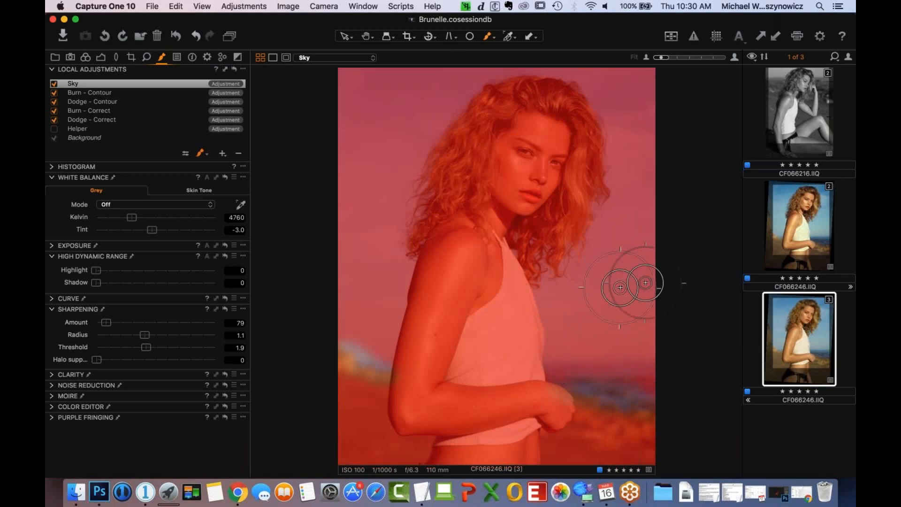
key("m")
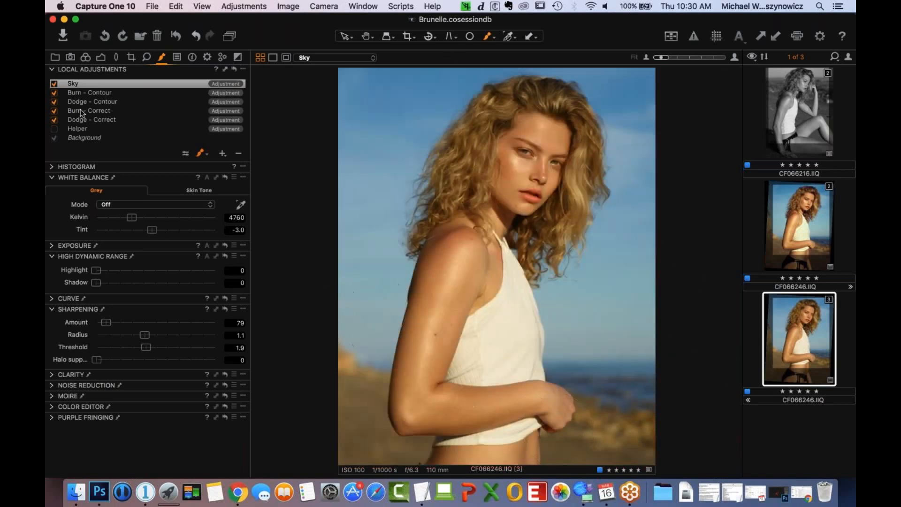
left_click(55, 84)
left_click(55, 84)
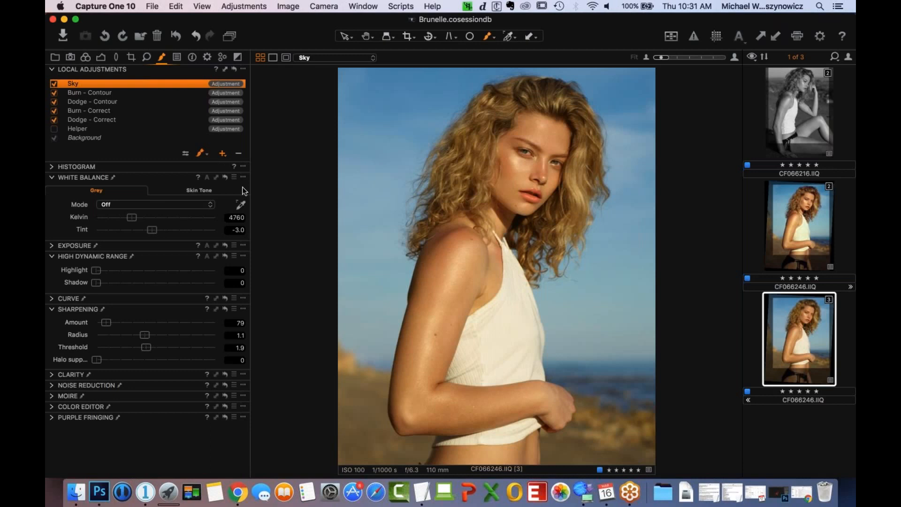
- Add an adjustment layer named Eyes
type("Eye")
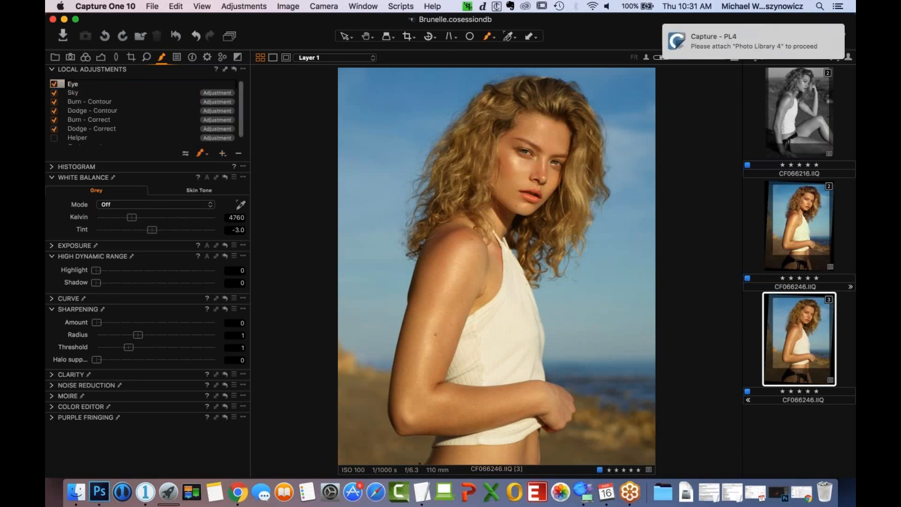
type("s")
key("Return")
- Paint the Eyes layer's mask over both irises
key("super+plus")
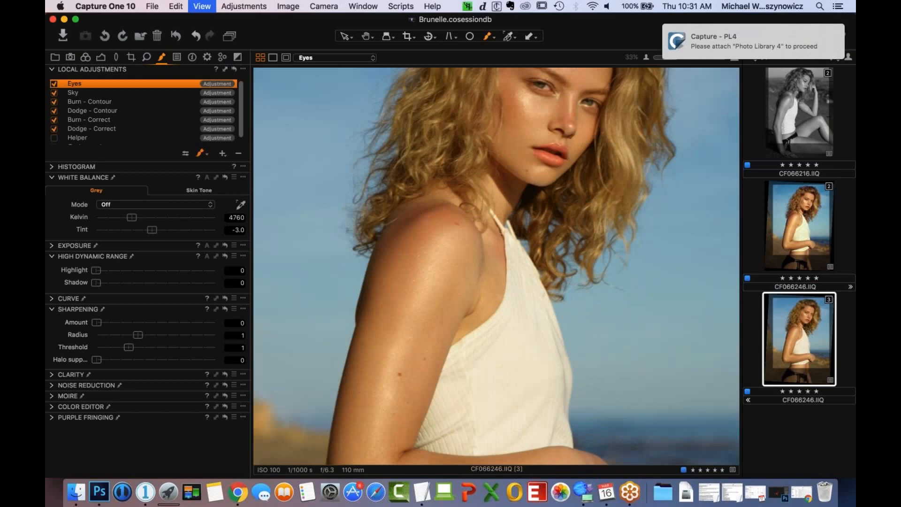
key("super+plus")
key("super+plus")
left_click_drag(531, 127, 427, 423)
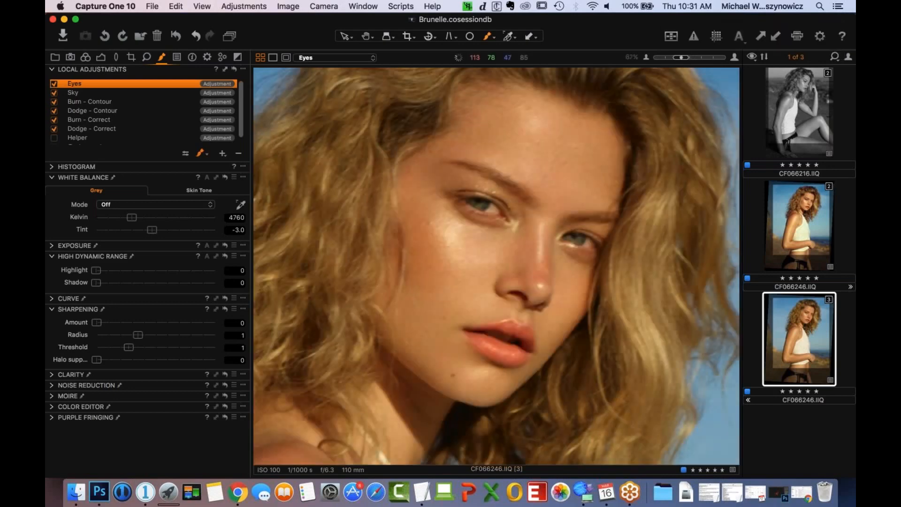
key("super+plus")
right_click(448, 319)
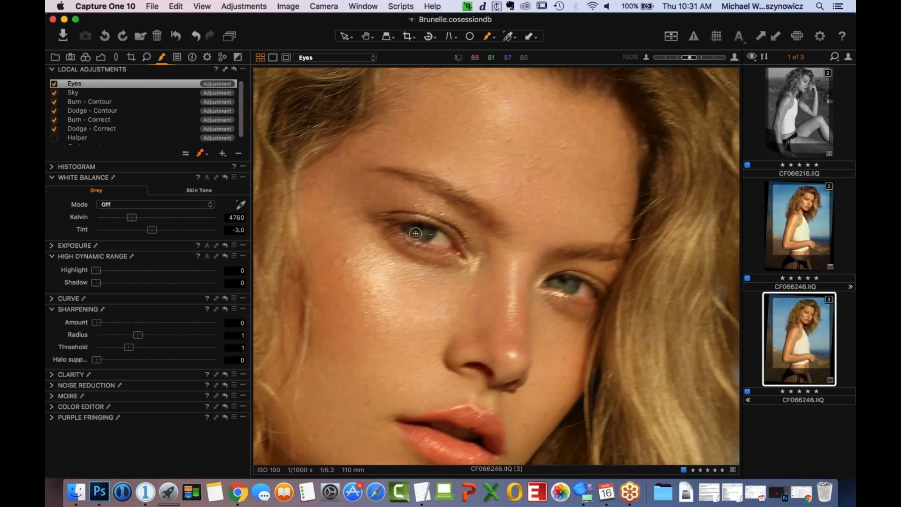
mouse_move(415, 234)
left_mouse_down()
mouse_move(435, 239)
mouse_move(414, 235)
mouse_move(426, 234)
left_mouse_up()
mouse_move(560, 287)
left_mouse_down()
mouse_move(553, 284)
mouse_move(580, 289)
mouse_move(559, 283)
left_mouse_up()
key("super+minus")
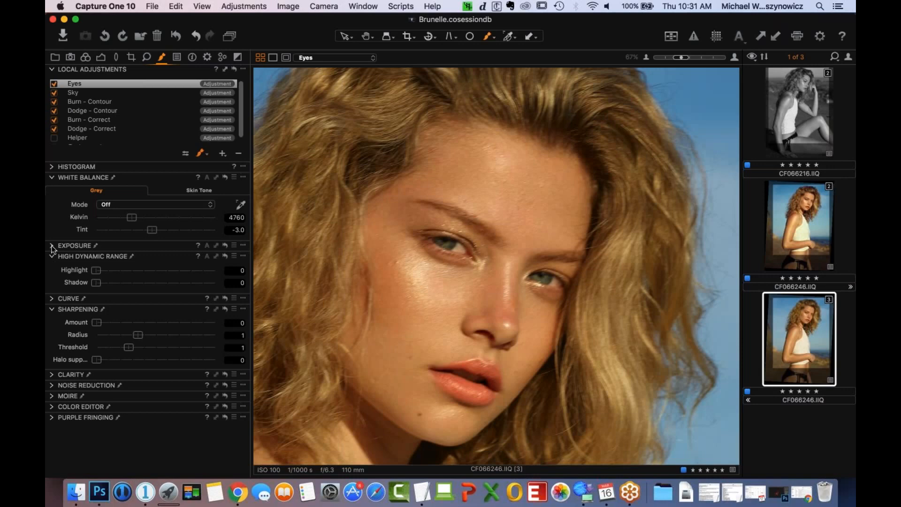
- Raise the Eyes layer's Exposure to 0.42, comparing the full portrait with the layer off and on
left_click(52, 245)
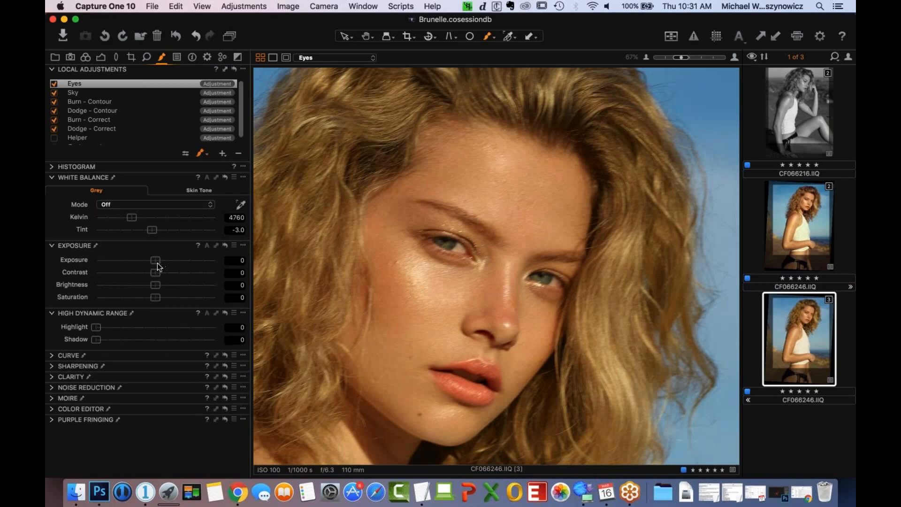
left_click_drag(156, 260, 160, 263)
left_click_drag(160, 260, 158, 261)
left_click_drag(157, 261, 159, 262)
key("super+minus")
key("super+minus")
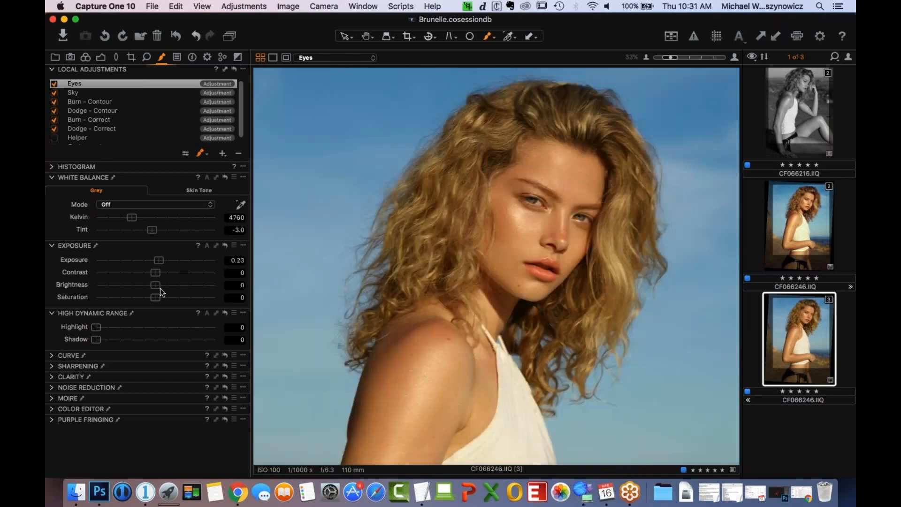
key("super+minus")
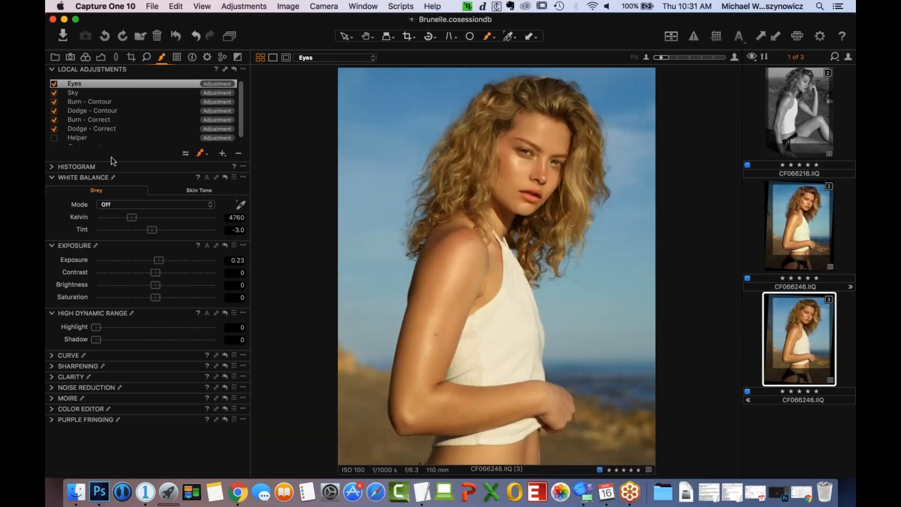
left_click(54, 84)
left_click(54, 84)
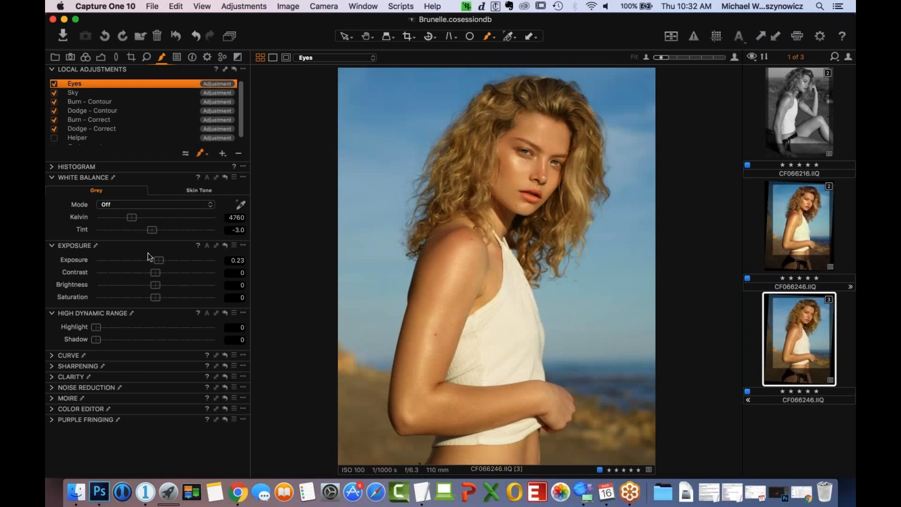
left_click_drag(159, 261, 162, 260)
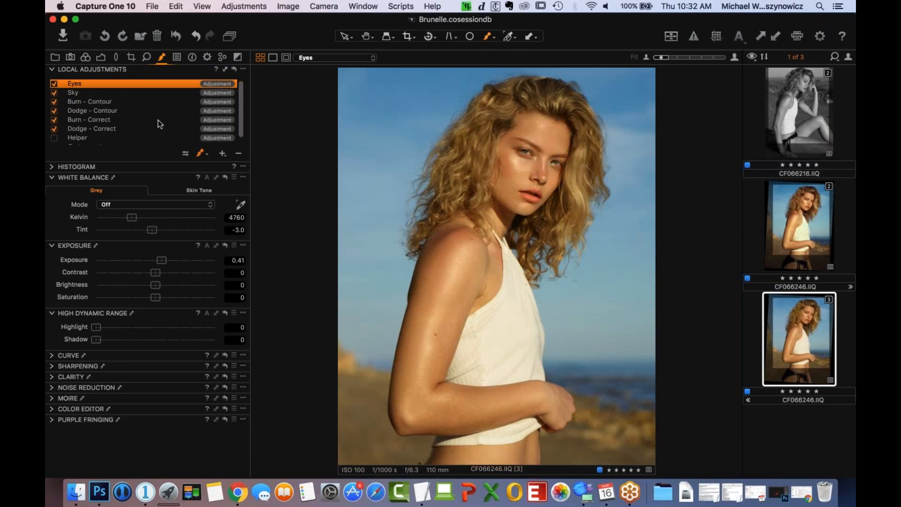
- Raise the whole image's Levels black point to 5 and set the High Dynamic Range Shadow to 3
left_click(101, 58)
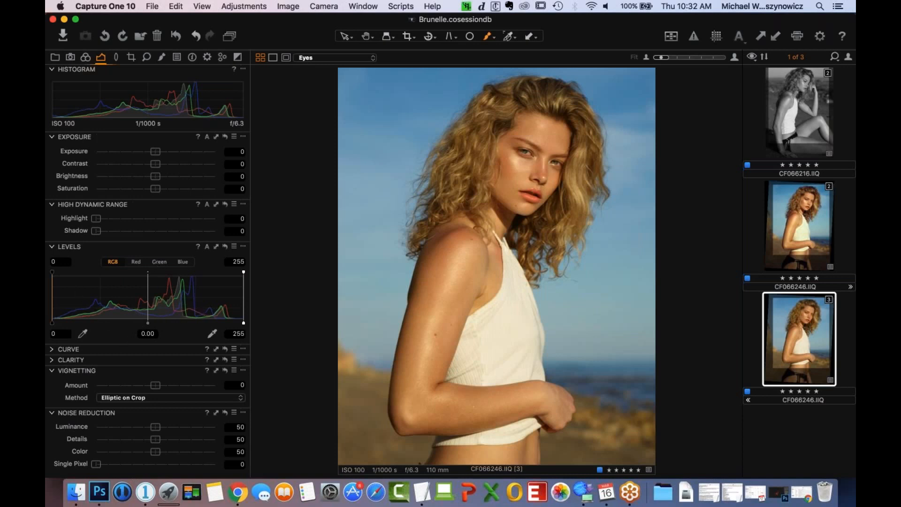
left_click_drag(52, 323, 54, 323)
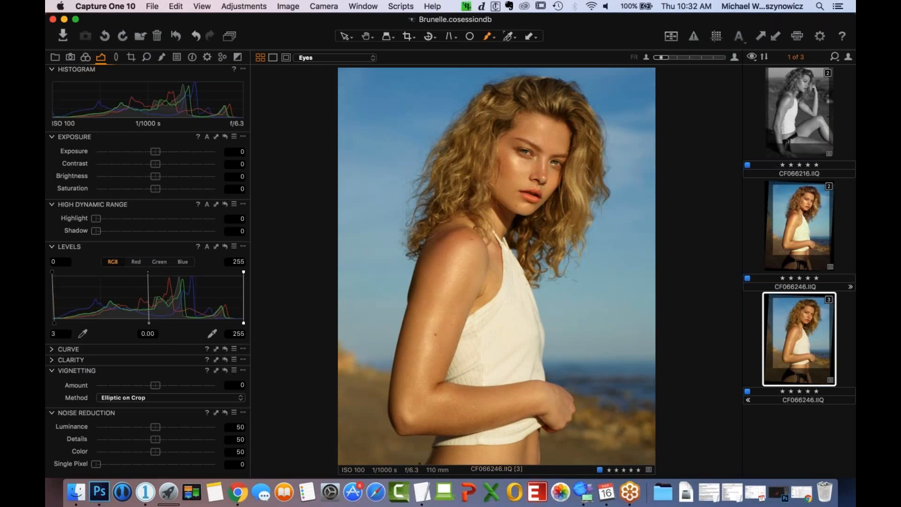
left_click_drag(55, 323, 53, 324)
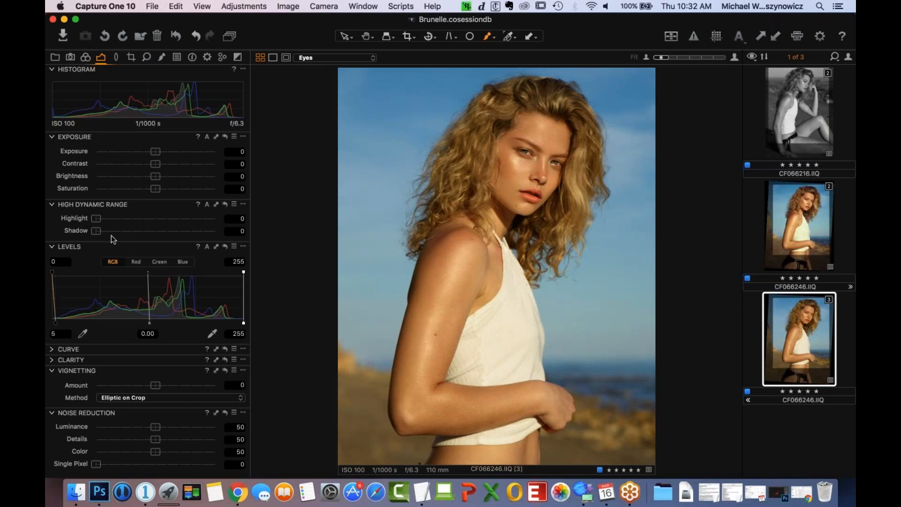
left_click_drag(96, 231, 102, 237)
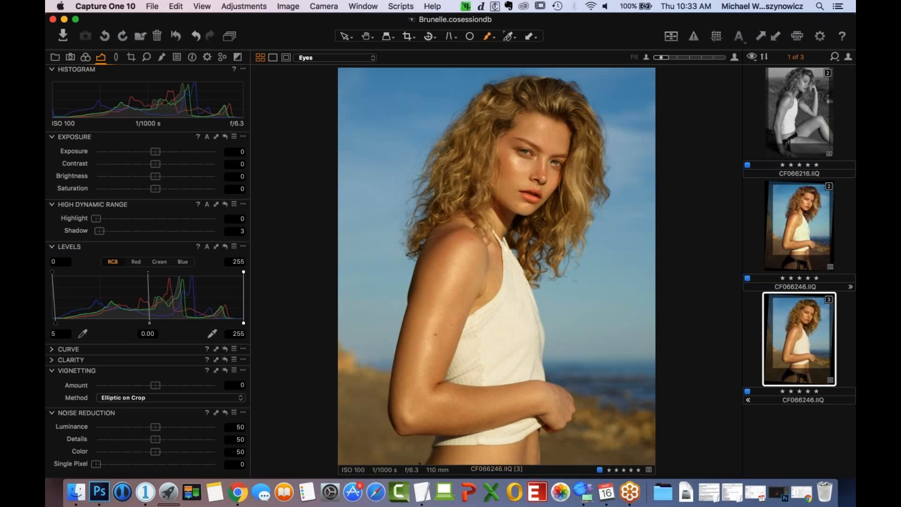
- Lower the Levels white point to 239 and set the High Dynamic Range Highlight to 2
mouse_move(244, 323)
left_mouse_down()
mouse_move(235, 331)
mouse_move(231, 324)
left_mouse_up()
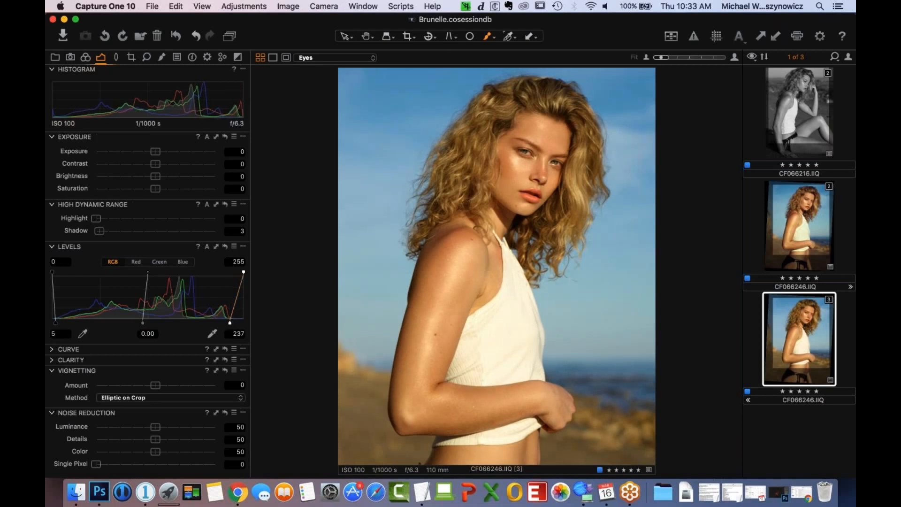
mouse_move(231, 322)
left_mouse_down()
mouse_move(242, 330)
mouse_move(232, 323)
left_mouse_up()
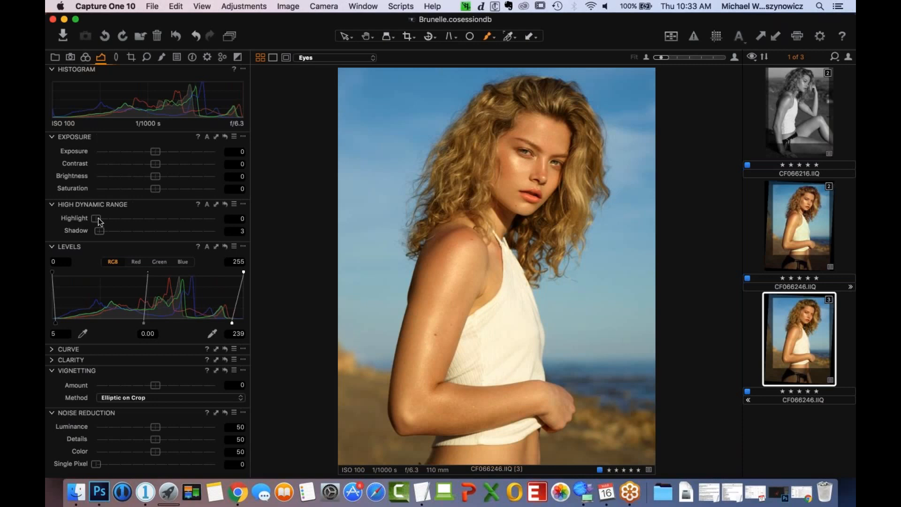
left_click_drag(101, 217, 102, 217)
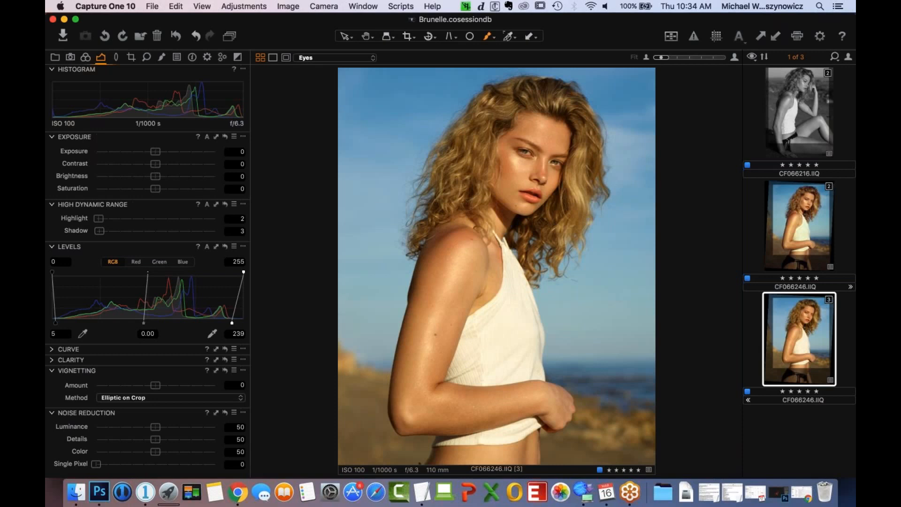
- Set the image's Contrast to 3 and Clarity to 3 with the Natural method
left_click_drag(157, 166, 181, 171)
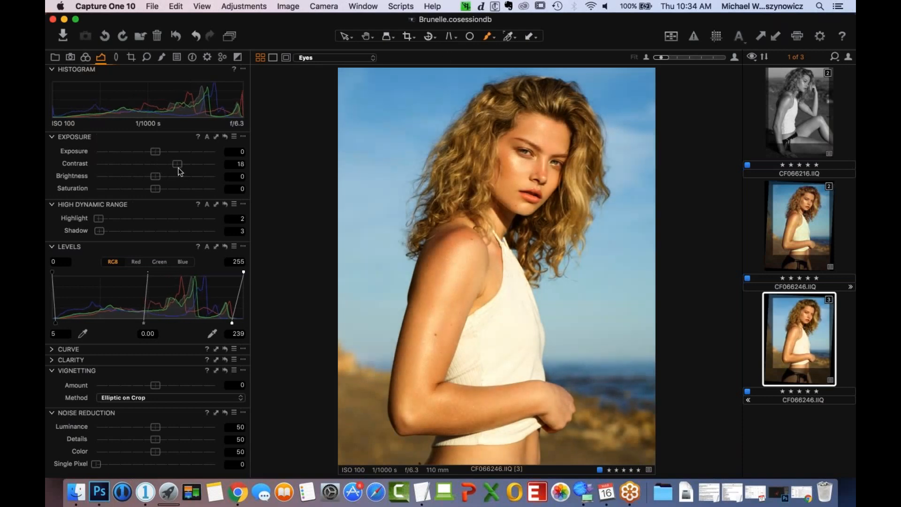
left_click_drag(180, 172, 160, 170)
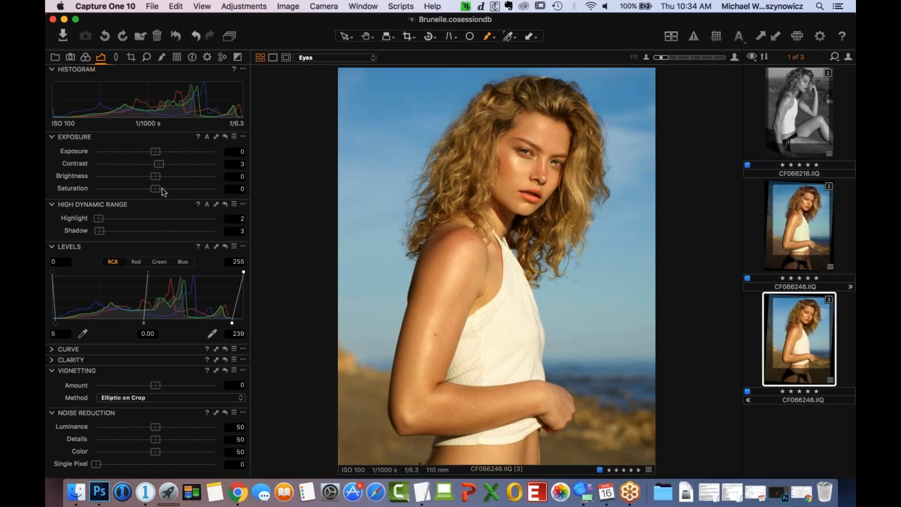
left_click(59, 362)
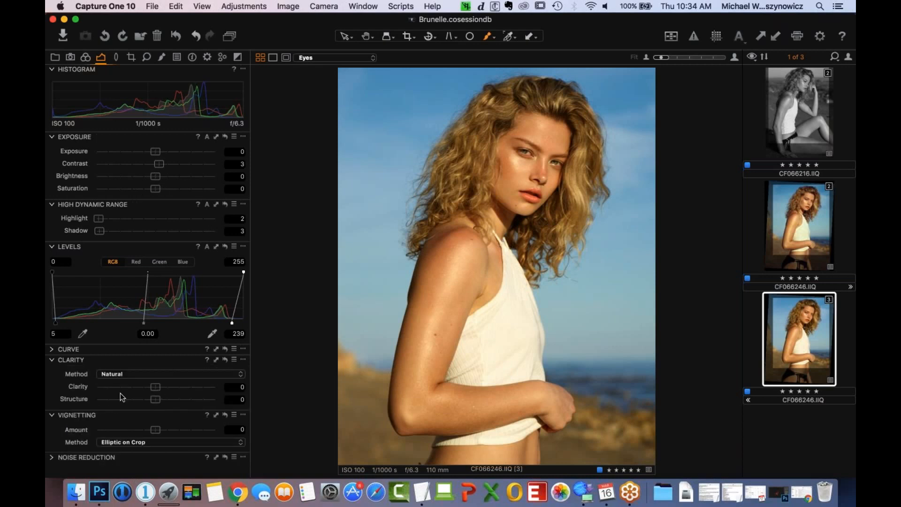
left_click_drag(156, 388, 161, 390)
- Lower the white end of the Blue curve slightly and lift its black end to output 1
left_click(53, 351)
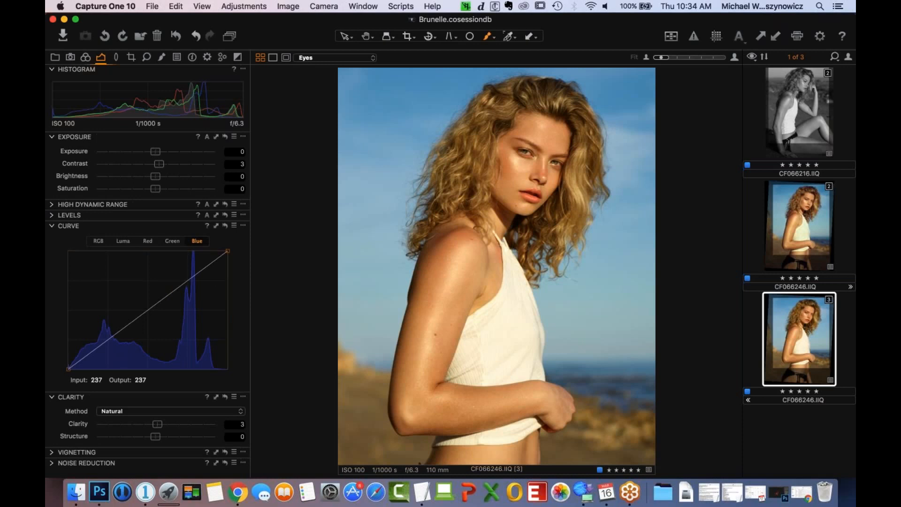
left_click_drag(228, 251, 234, 230)
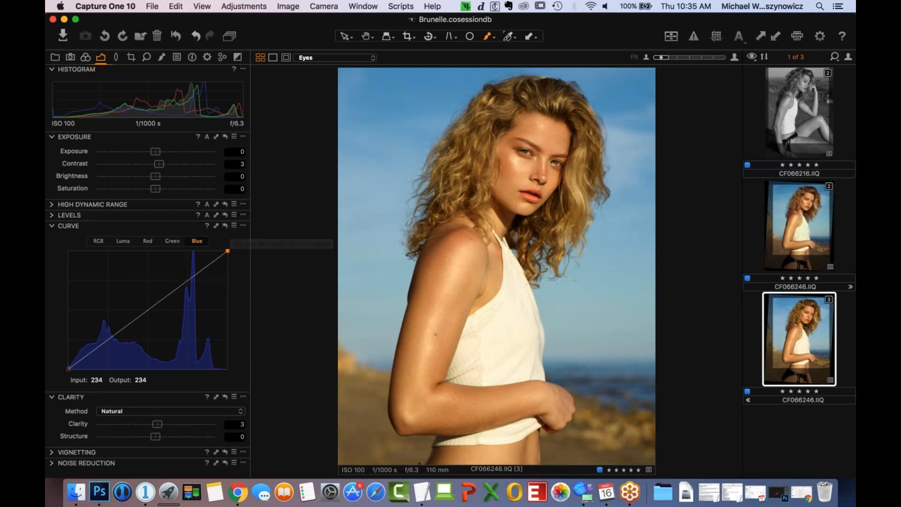
left_click_drag(229, 253, 236, 256)
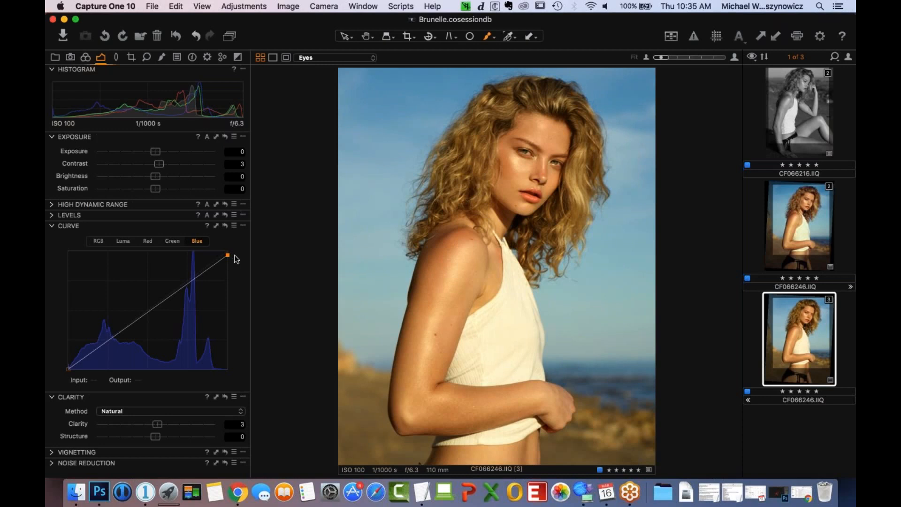
left_click_drag(228, 257, 232, 257)
left_click_drag(74, 371, 55, 374)
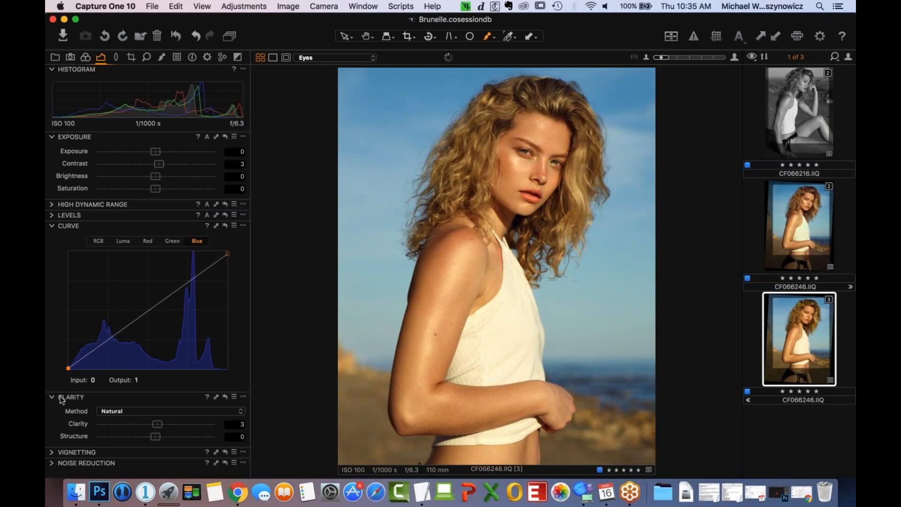
left_click_drag(228, 252, 229, 252)
- Shift the black end of the Green curve slightly inward along the input axis, undoing the stray curve edit
left_click(172, 241)
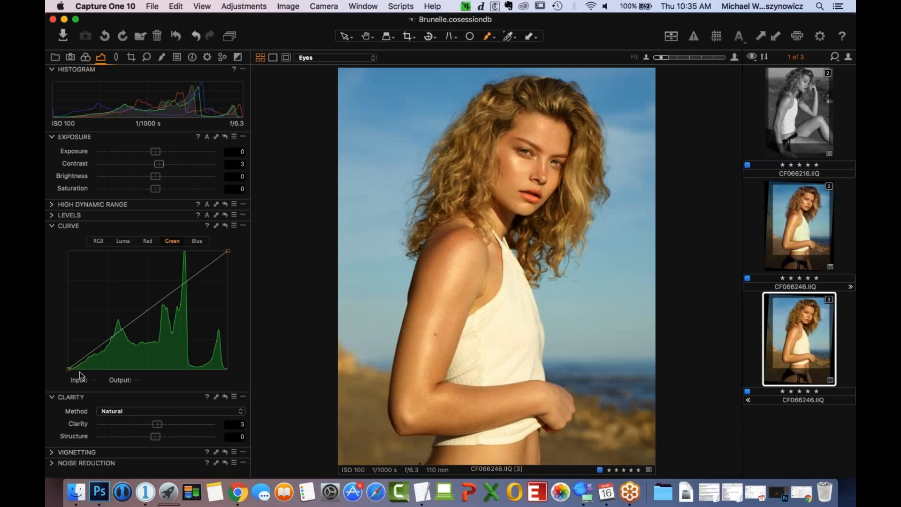
mouse_move(69, 368)
left_mouse_down()
mouse_move(111, 381)
mouse_move(72, 387)
mouse_move(70, 378)
left_mouse_up()
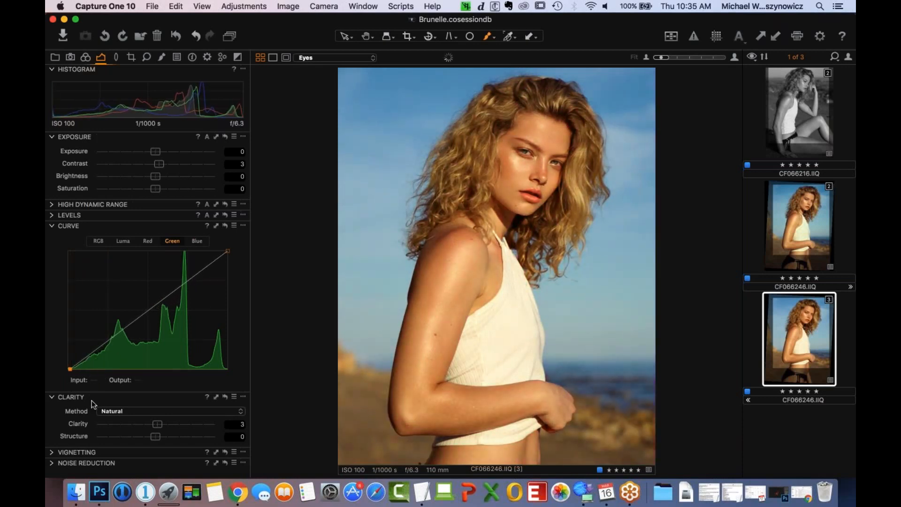
left_click(70, 370)
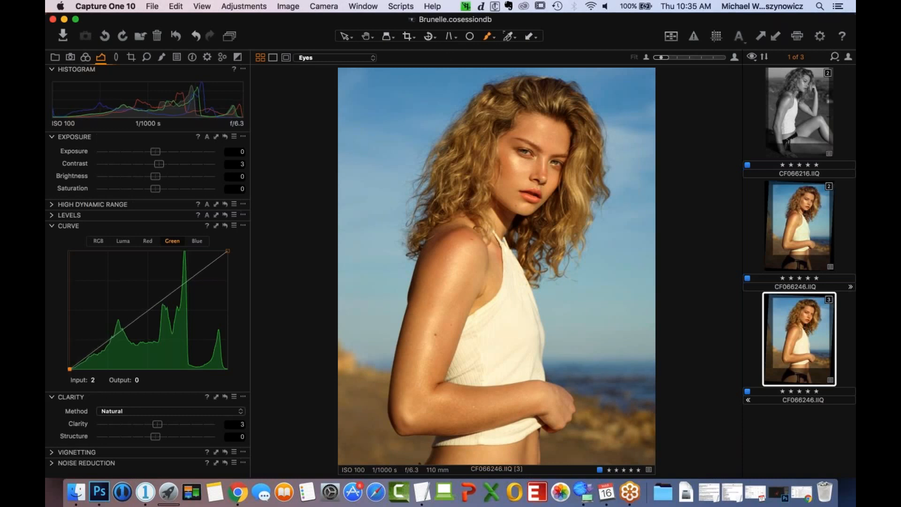
left_click_drag(70, 369, 69, 370)
left_click(126, 327)
key("super+z")
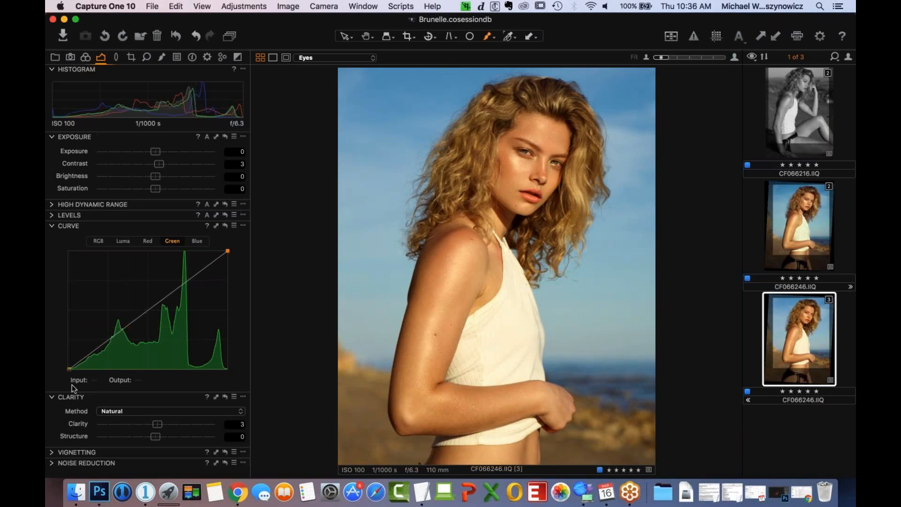
left_click_drag(70, 370, 70, 369)
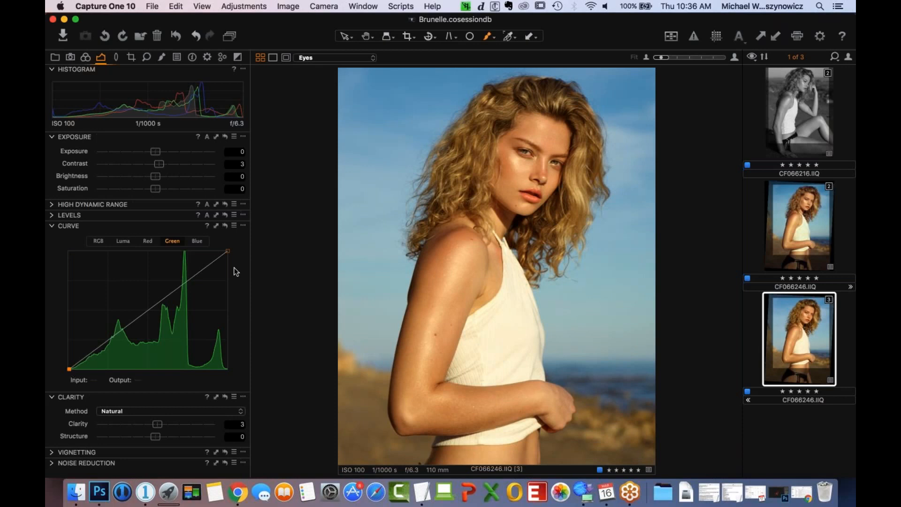
- Shape a subtle S on the Luma curve with a highlight point at 201/203 and a shadow point at about 44/42
left_click(147, 242)
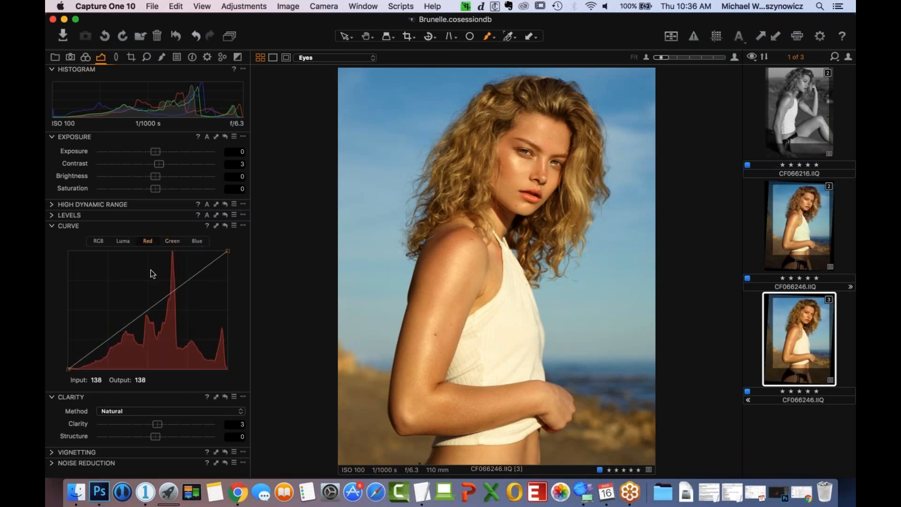
left_click(125, 241)
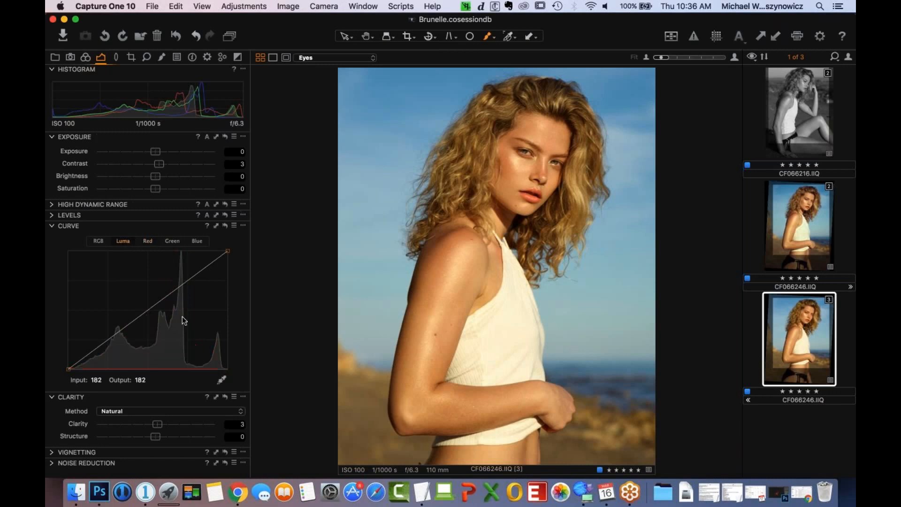
left_click(194, 274)
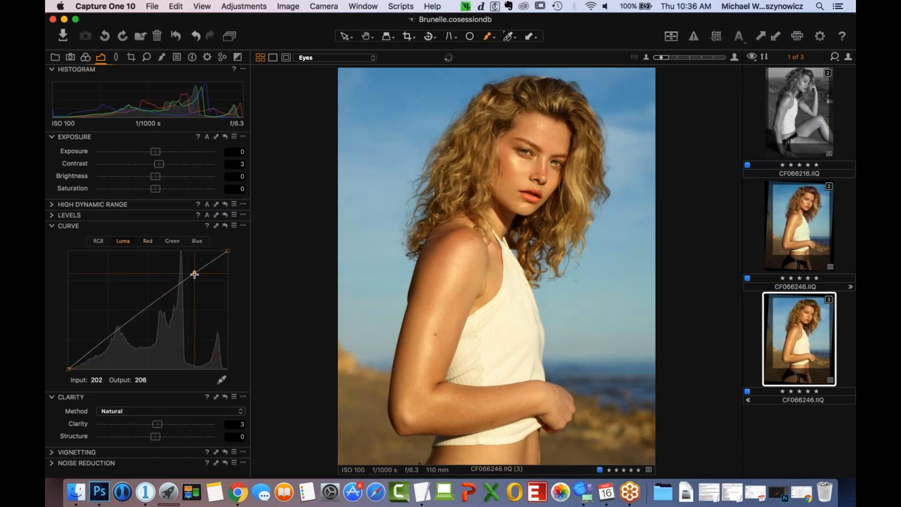
left_click_drag(195, 275, 194, 276)
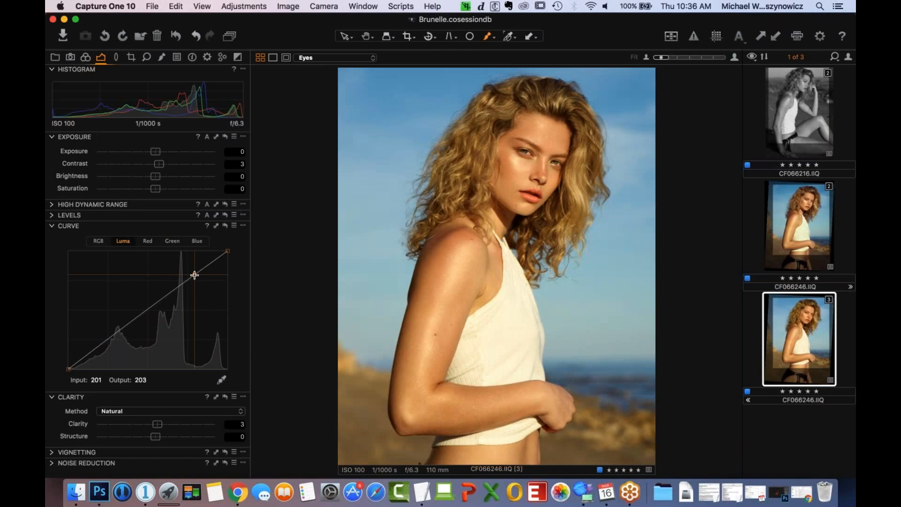
left_click(96, 349)
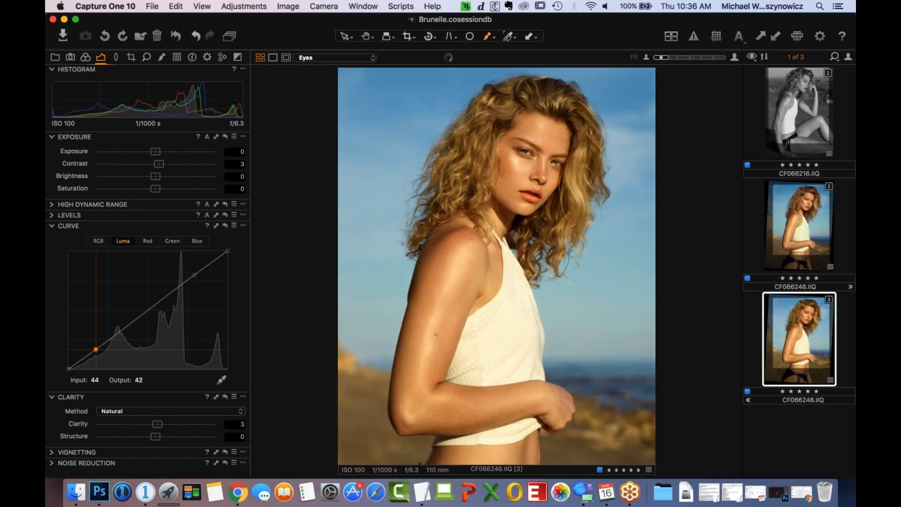
left_click_drag(95, 349, 95, 350)
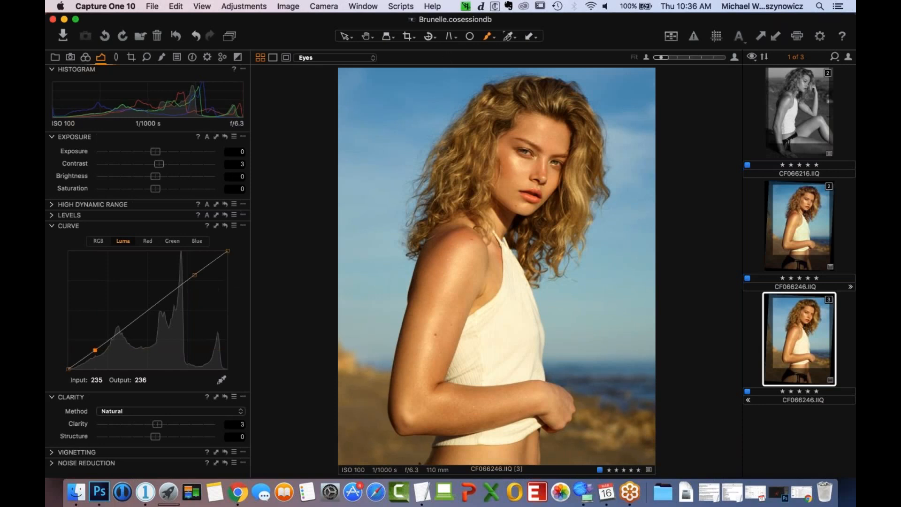
left_click(197, 241)
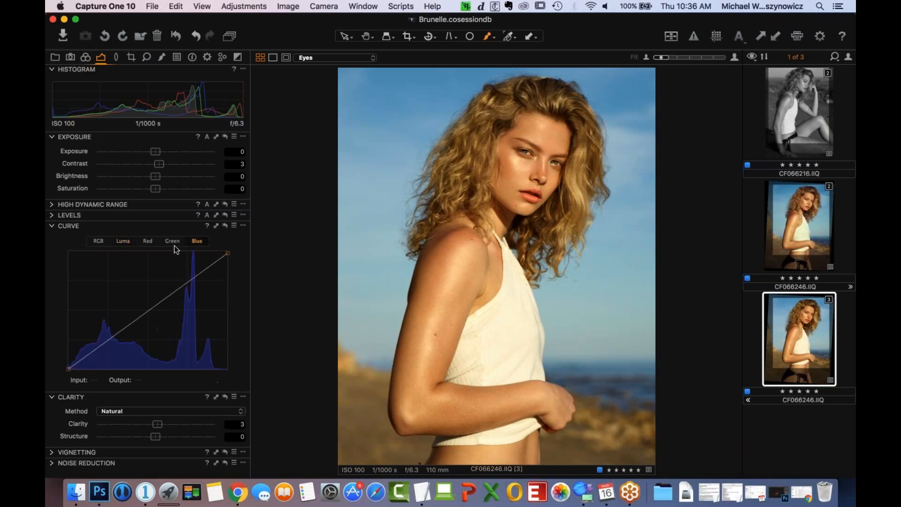
left_click(125, 241)
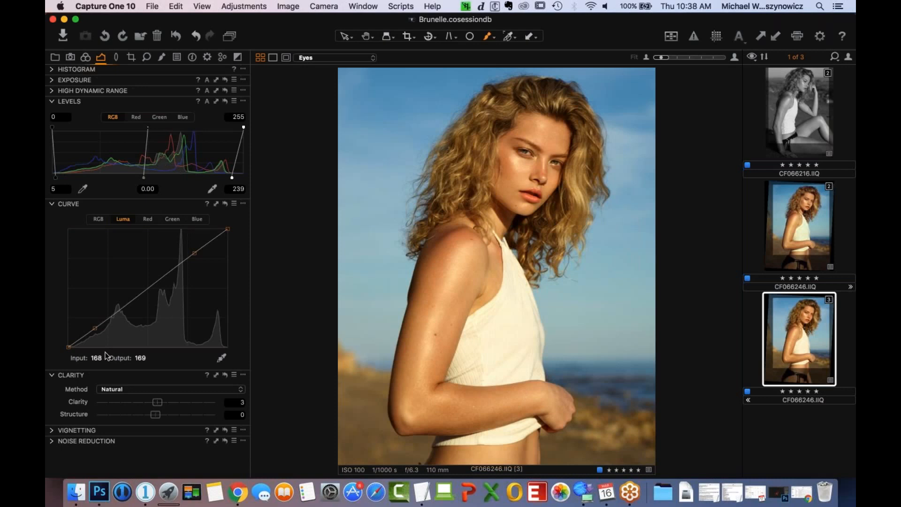
- Give the Shadow range in Color Balance a faint tint at very low saturation, undoing the trial lightness change
left_click(86, 58)
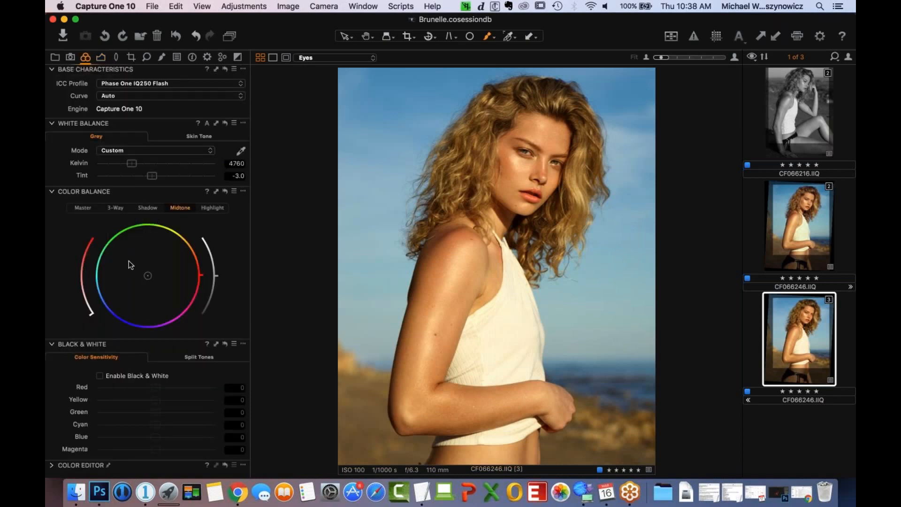
left_click(148, 209)
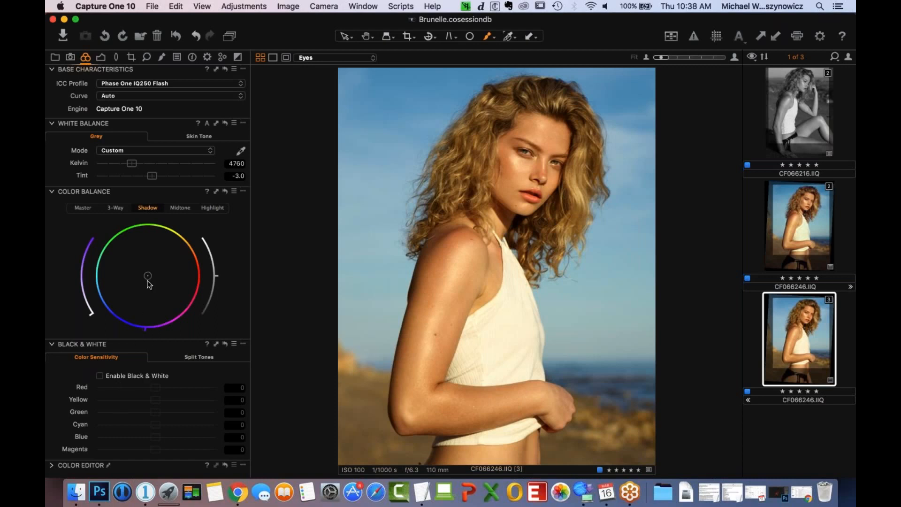
mouse_move(148, 276)
left_mouse_down()
mouse_move(145, 294)
mouse_move(150, 262)
left_mouse_up()
double_click(146, 281)
left_click(78, 307)
mouse_move(78, 304)
left_mouse_down()
mouse_move(69, 294)
mouse_move(83, 310)
mouse_move(85, 302)
left_mouse_up()
mouse_move(218, 277)
left_mouse_down()
mouse_move(219, 250)
mouse_move(227, 279)
left_mouse_up()
key("super+z")
left_click_drag(84, 306, 89, 318)
left_click_drag(85, 310, 84, 309)
- Tint the Highlight range in Color Balance yellow, trying stronger saturation before reducing it to a faint amount
left_click(218, 208)
mouse_move(87, 312)
left_mouse_down()
mouse_move(83, 302)
mouse_move(86, 309)
left_mouse_up()
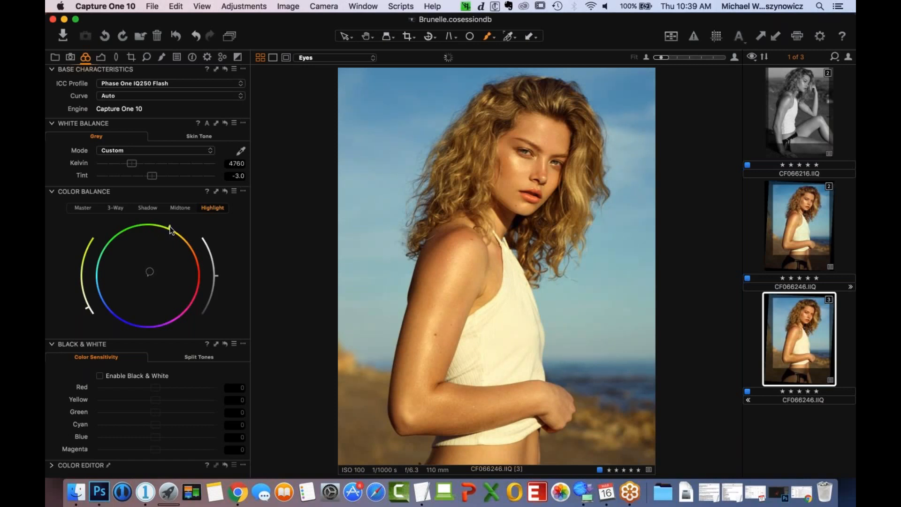
left_click_drag(170, 228, 120, 231)
left_click_drag(85, 305, 79, 284)
left_click_drag(130, 230, 168, 226)
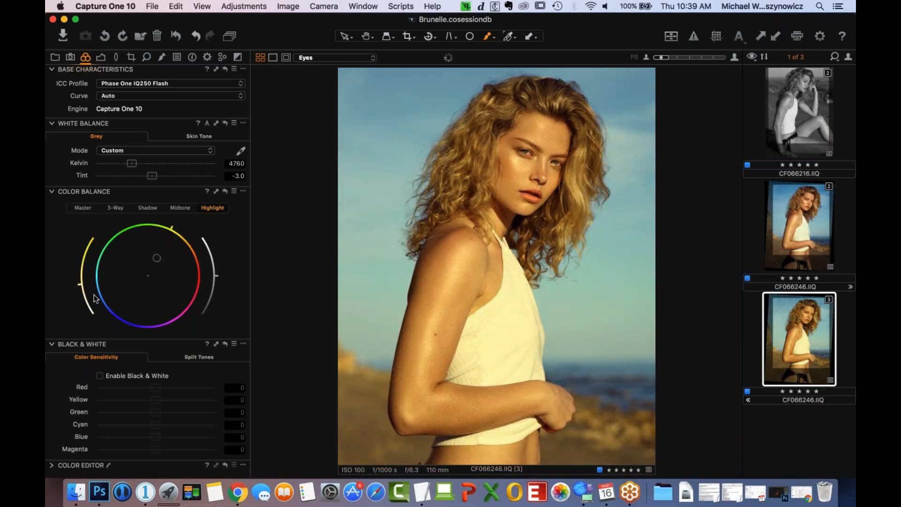
left_click_drag(80, 285, 85, 308)
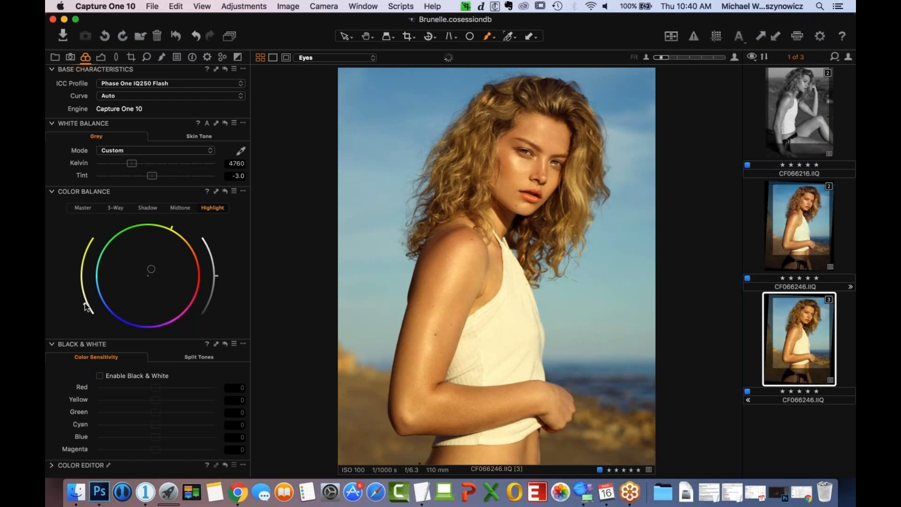
left_click_drag(86, 308, 87, 313)
- Give the Midtone range a faint Color Balance tint, and compare the image with the Color Balance reset and restored
left_click(180, 207)
left_click_drag(150, 280, 149, 277)
left_click_drag(88, 311, 84, 312)
left_click(226, 191)
key("super+z")
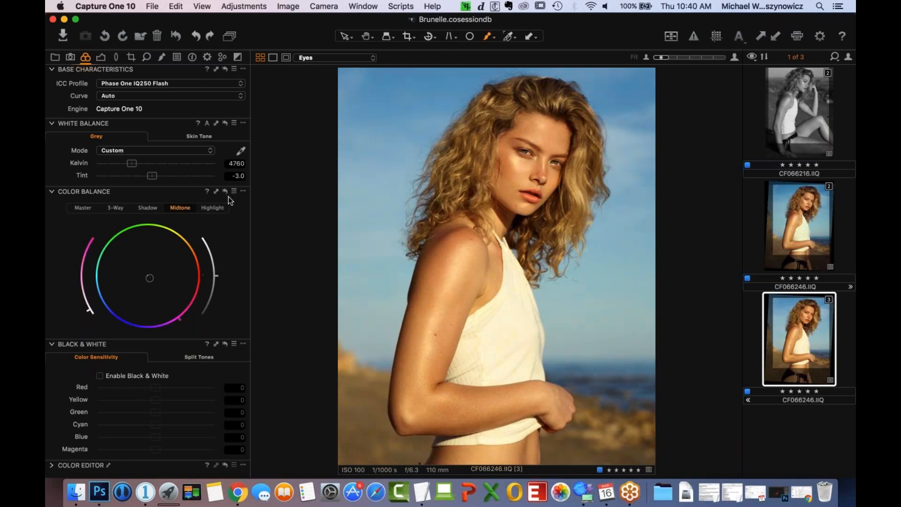
left_click(227, 191)
key("super+z")
- Sample the skin on the upper arm for the Color Editor's Skin Tone, shift its Hue amount negative, and return to the local adjustments
left_click(54, 463)
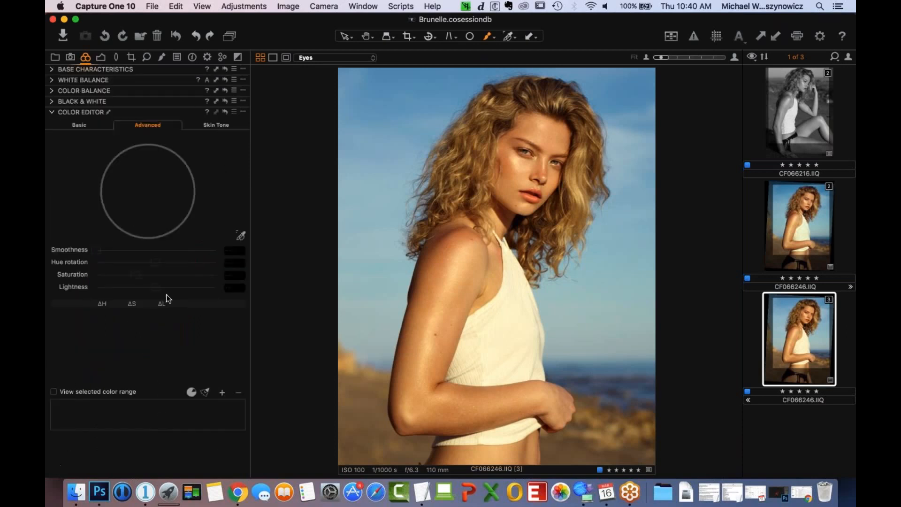
left_click(220, 125)
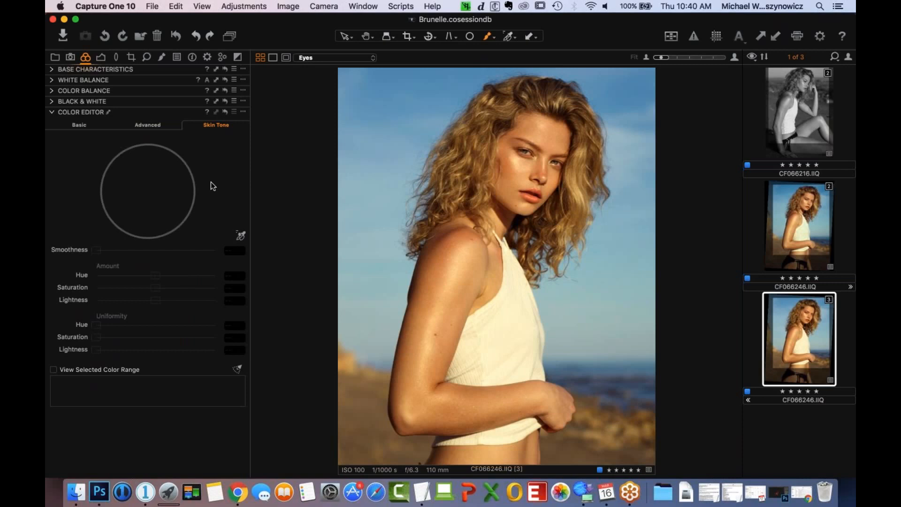
left_click(241, 235)
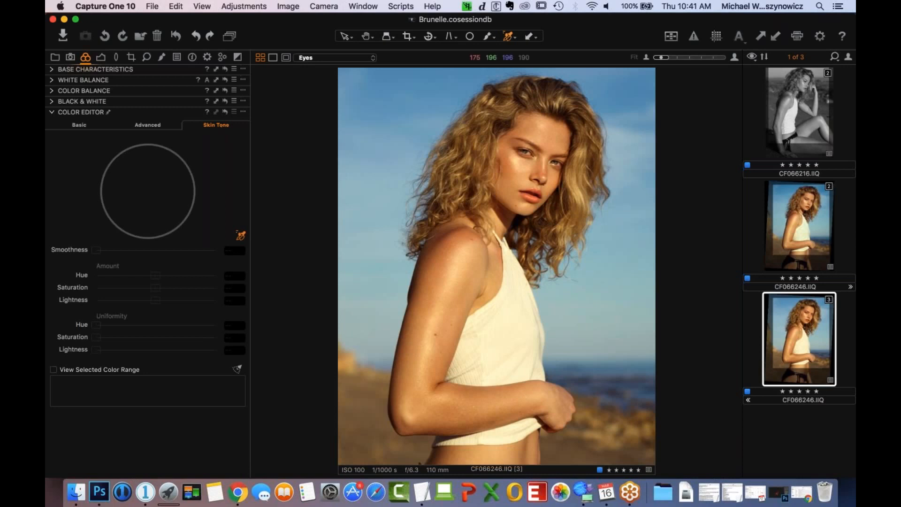
left_click(424, 295)
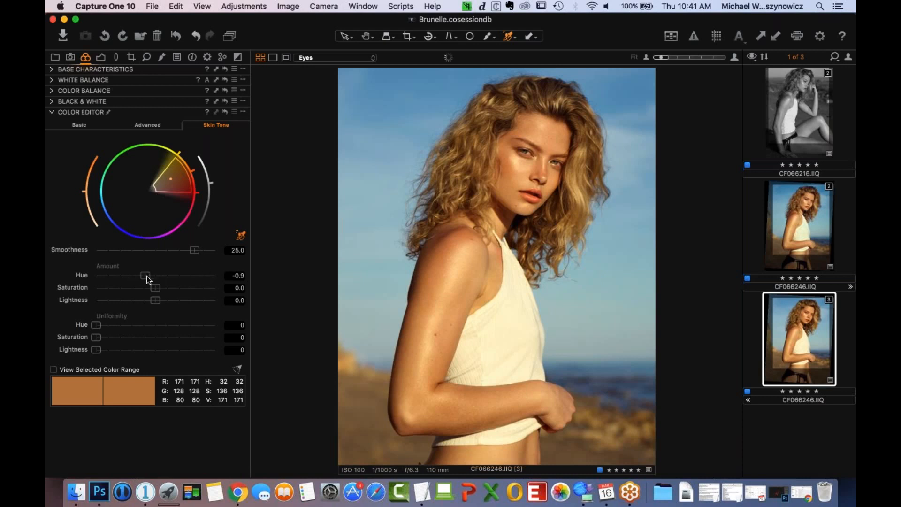
left_click_drag(146, 275, 106, 293)
left_click_drag(105, 275, 118, 275)
left_click(161, 57)
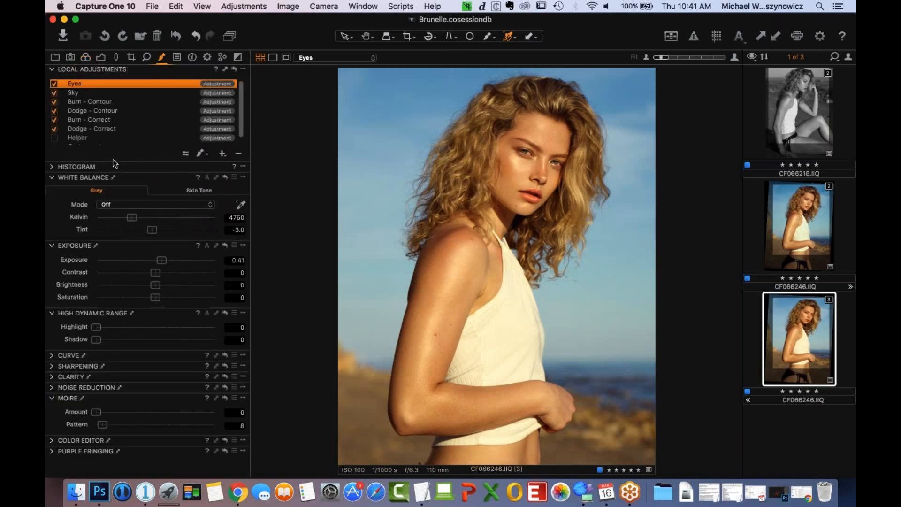
- Select the Background layer and reset the Color Editor's Skin Tone adjustment
scroll(100, 138, "down", 1)
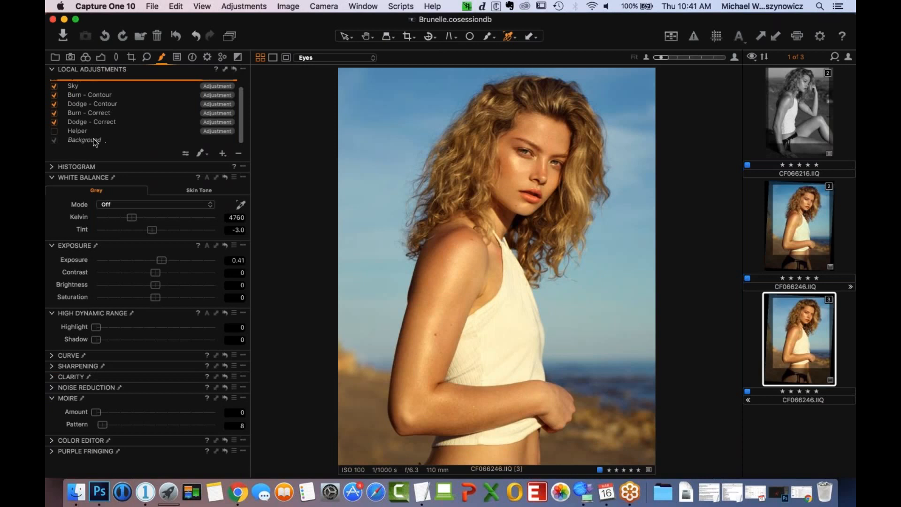
left_click(92, 139)
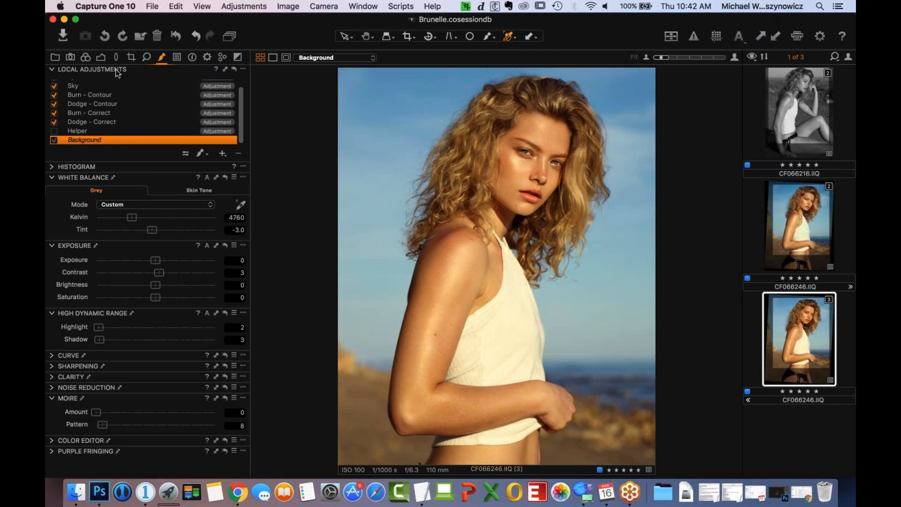
left_click(87, 57)
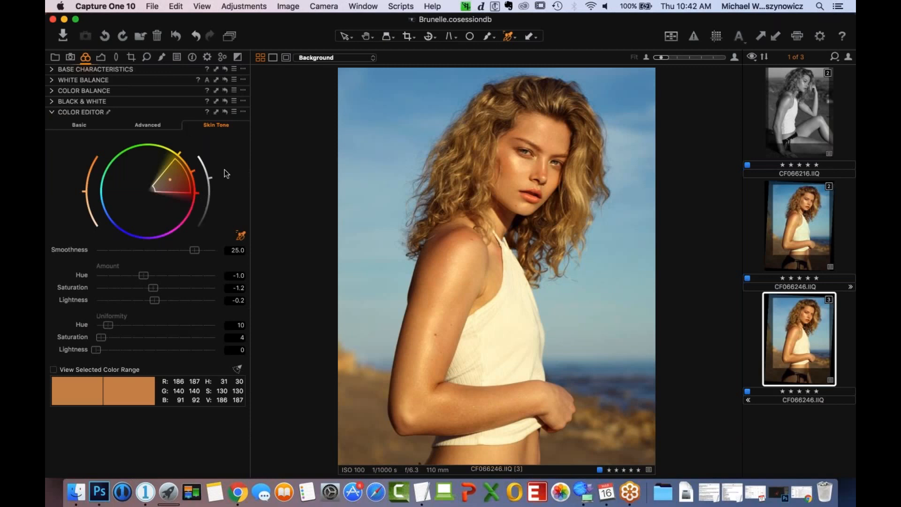
left_click(225, 112)
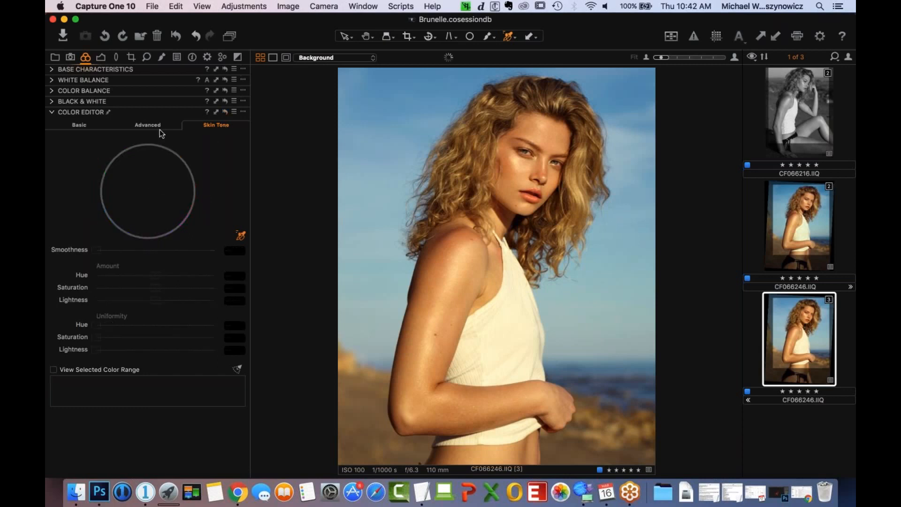
- Briefly toggle a local adjustment layer's visibility, and sample the upper-arm skin again for the Color Editor's Skin Tone
left_click(161, 57)
left_click(54, 95)
left_click(55, 94)
scroll(115, 134, "down", 3)
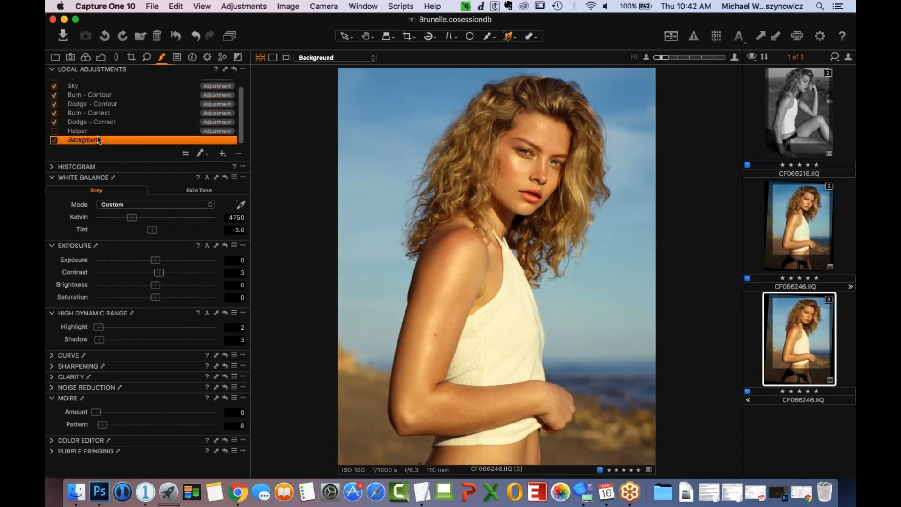
left_click(86, 58)
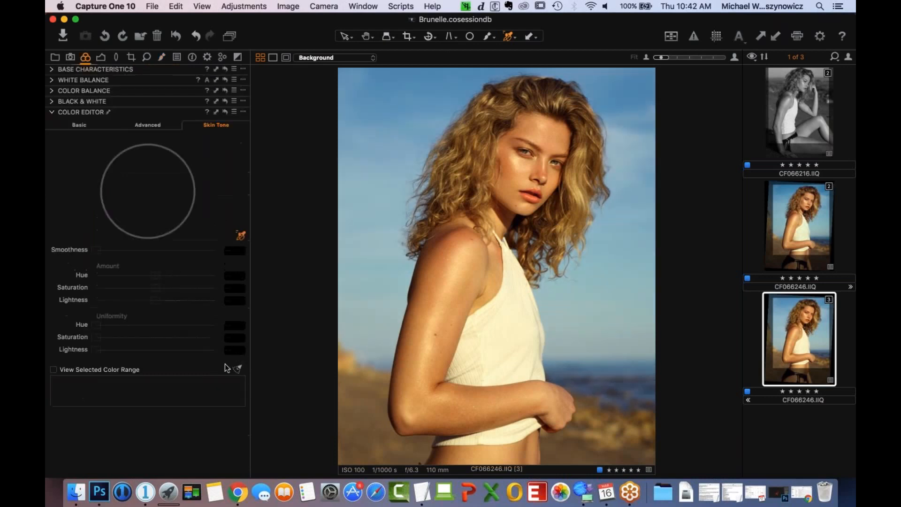
left_click(427, 289)
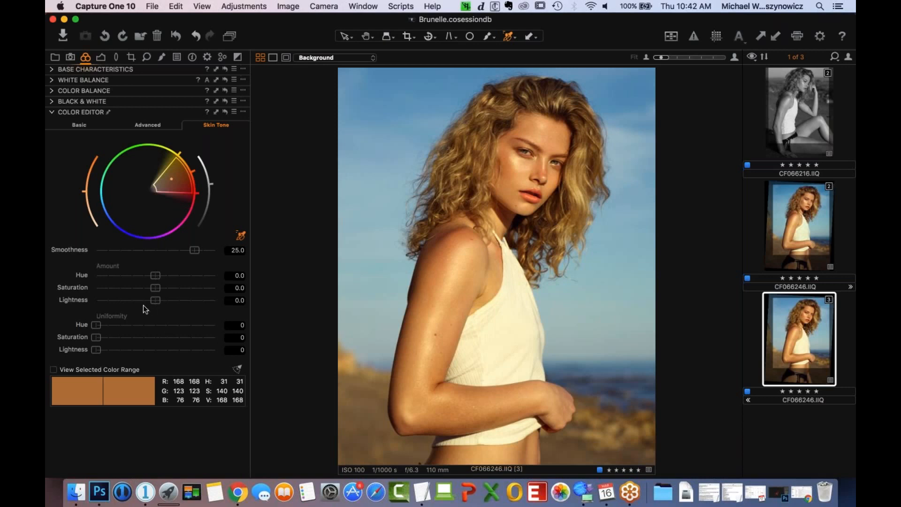
- Try a strongly negative Hue amount on the sampled skin tone and return it to 0
left_click_drag(155, 276, 120, 277)
left_click_drag(119, 275, 154, 283)
left_click(161, 57)
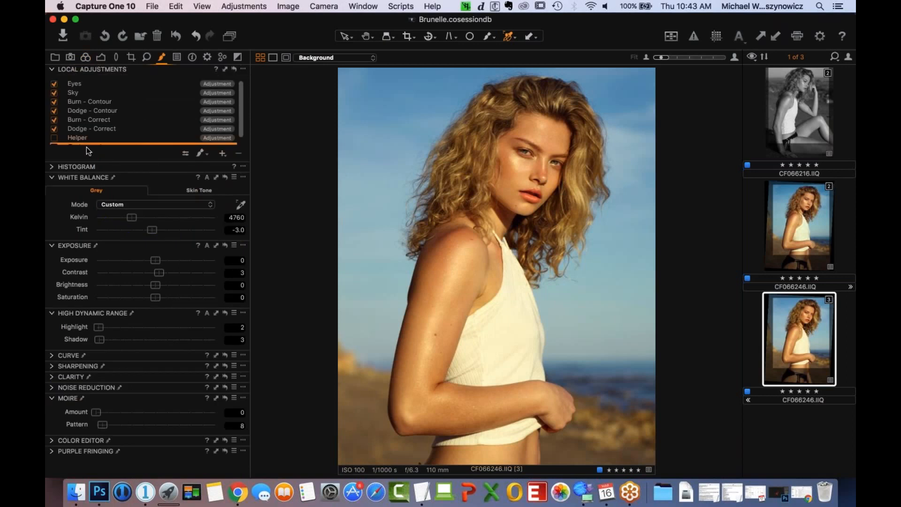
left_click(90, 59)
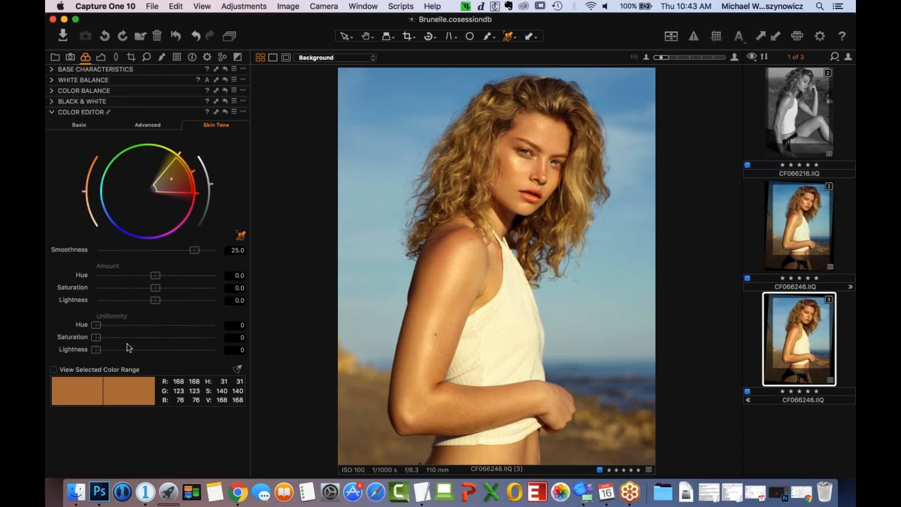
- Set the sampled skin tone's Amount to Hue -0.7, Saturation -2.1 and Lightness 0.5
left_click_drag(155, 276, 215, 276)
left_click(162, 276)
left_click(150, 280)
left_click(147, 280)
left_click(156, 288)
left_click_drag(156, 288, 154, 287)
mouse_move(153, 288)
left_mouse_down()
mouse_move(166, 299)
mouse_move(145, 303)
mouse_move(173, 303)
mouse_move(158, 303)
left_mouse_up()
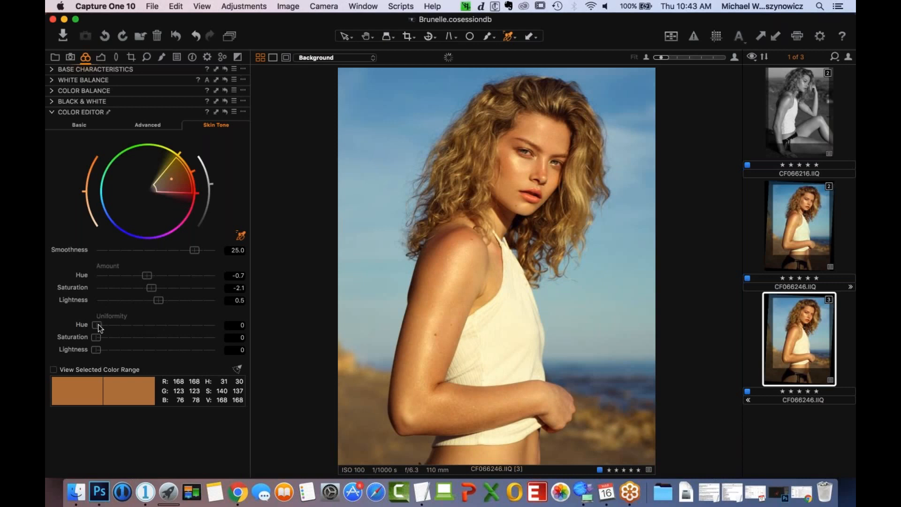
- Try a skin tone Hue uniformity of 13, undo it, and set the Hue uniformity to 3
mouse_move(98, 325)
left_mouse_down()
mouse_move(197, 323)
mouse_move(112, 328)
left_mouse_up()
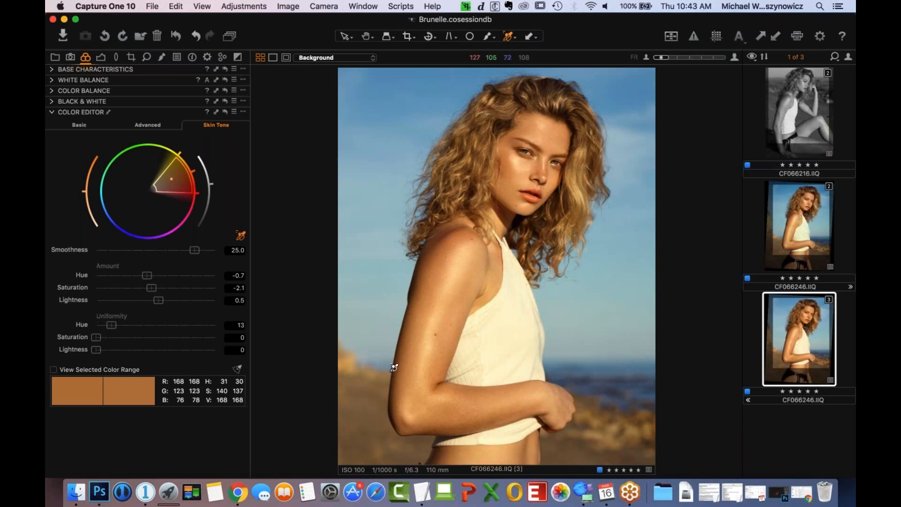
key("super+z")
left_click_drag(102, 325, 100, 328)
left_click(235, 325)
key("BackSpace")
type("3")
key("Tab")
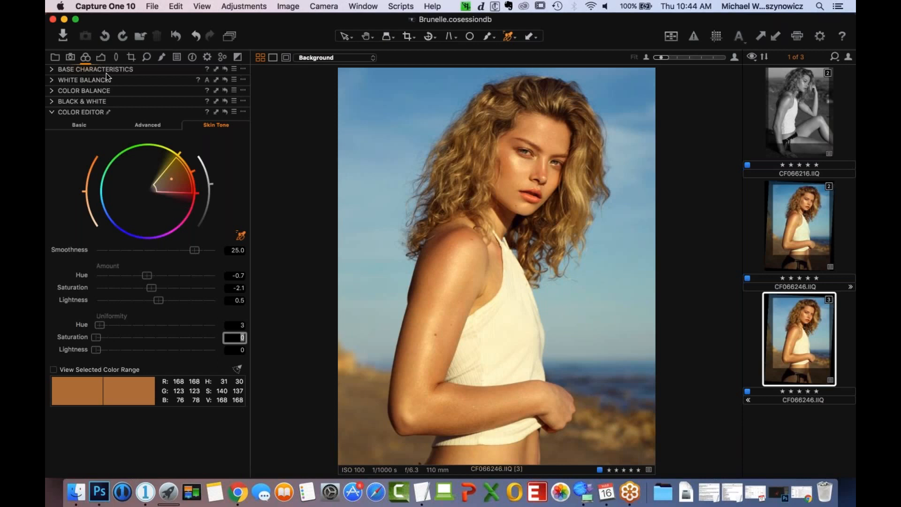
- Create a new adjustment layer above Eyes and name it Shirt
left_click(101, 57)
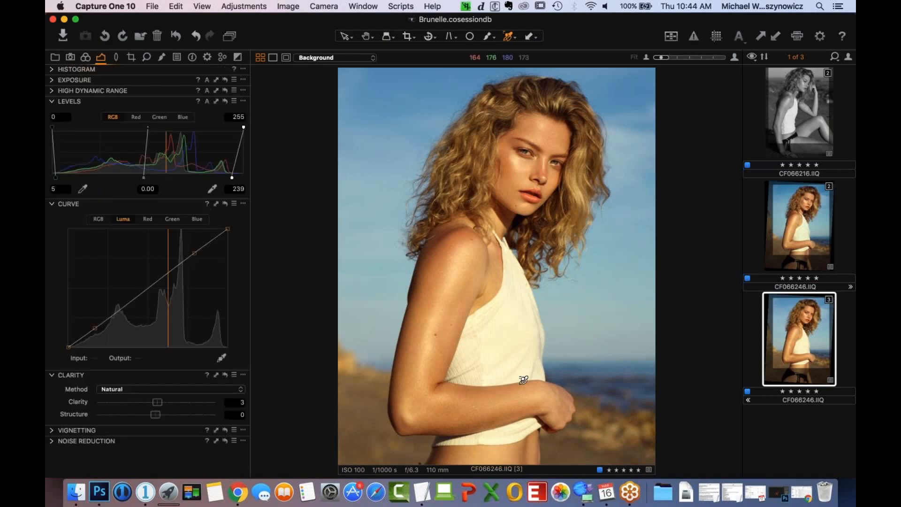
left_click(162, 58)
left_click(141, 83)
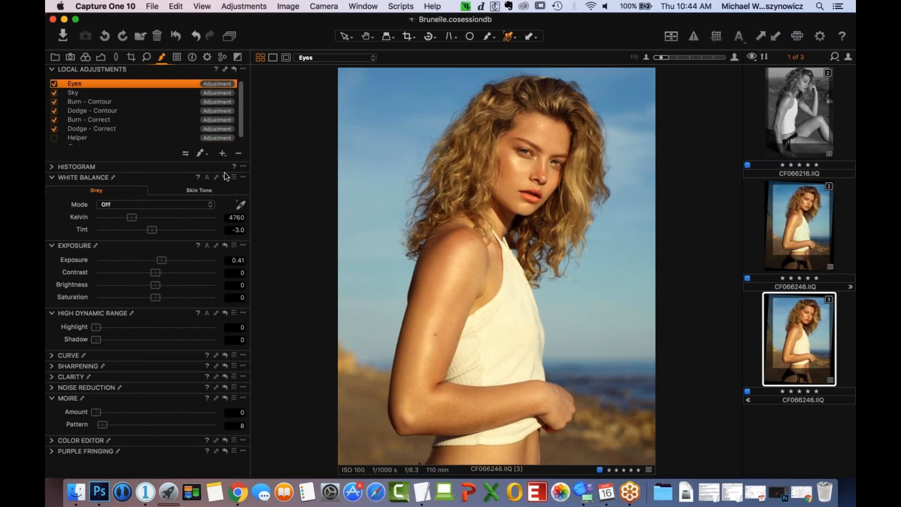
left_click(223, 154)
type("Shirt")
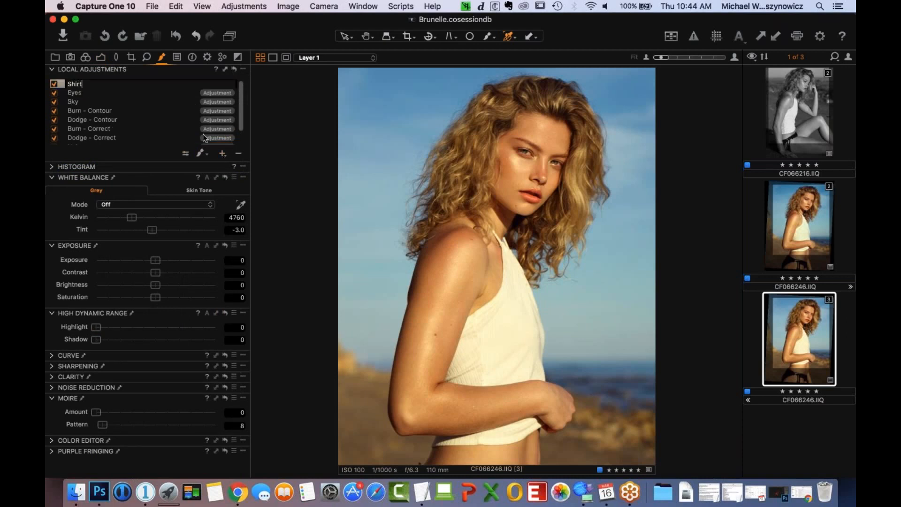
key("Return")
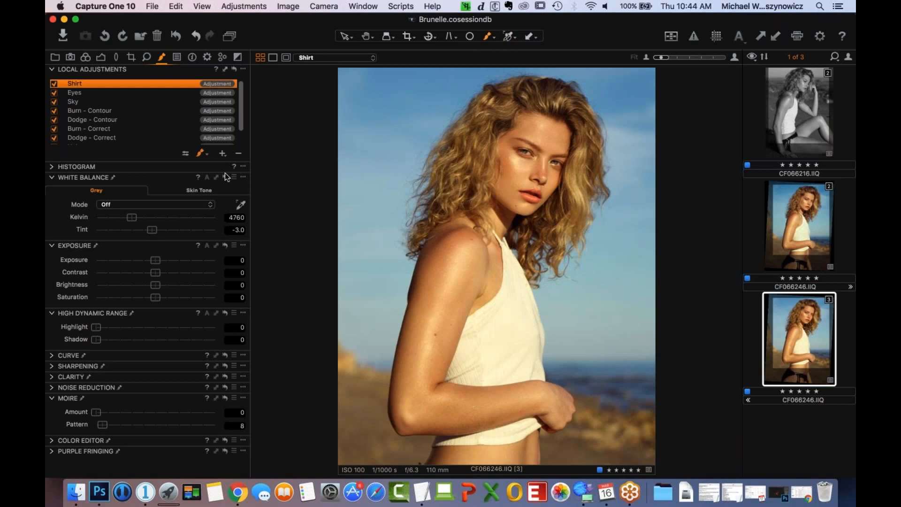
- Configure the mask brush for the Shirt layer with size 63, hardness 0, opacity 50 and flow 100
right_click(500, 331)
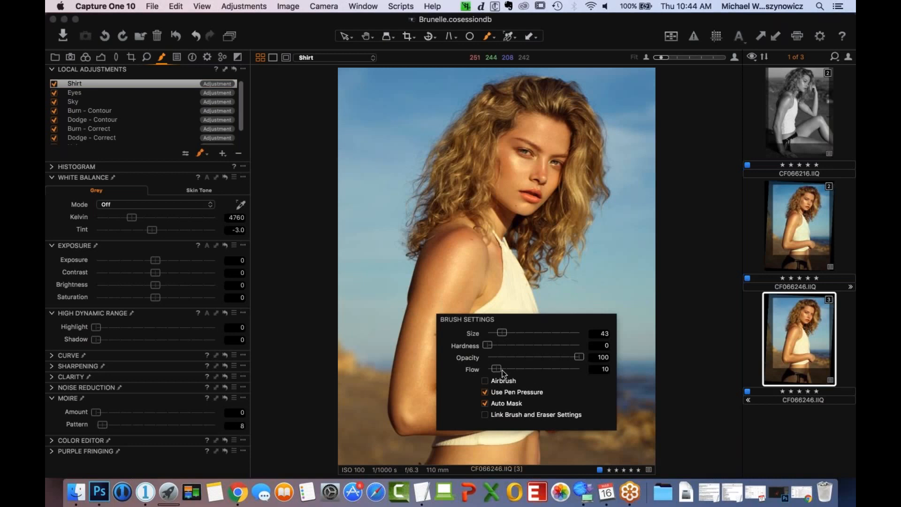
mouse_move(496, 368)
left_mouse_down()
mouse_move(612, 380)
mouse_move(528, 362)
mouse_move(535, 366)
left_mouse_up()
left_click(489, 282)
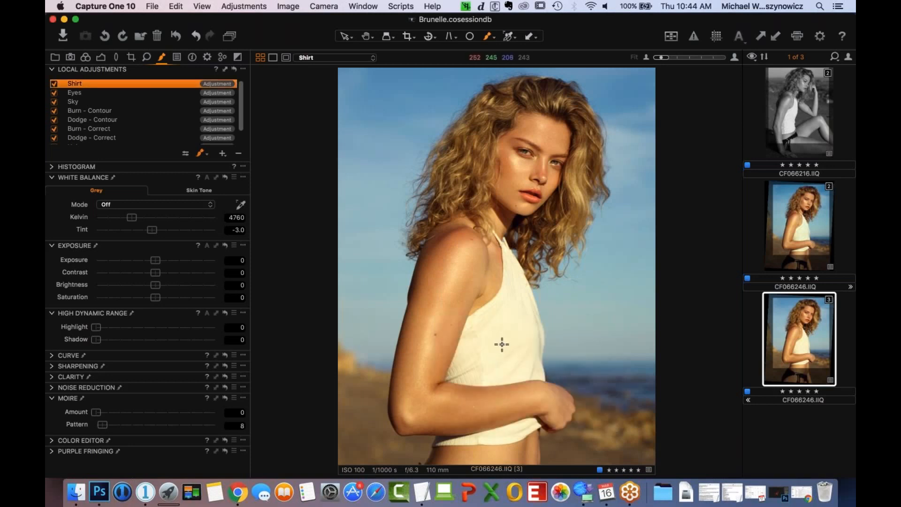
right_click(471, 351)
left_click(506, 321)
right_click(514, 336)
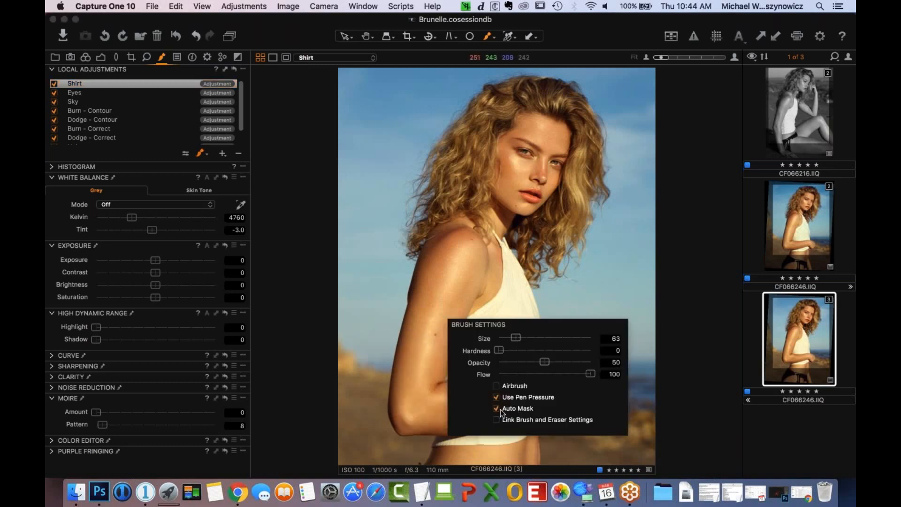
left_click(501, 312)
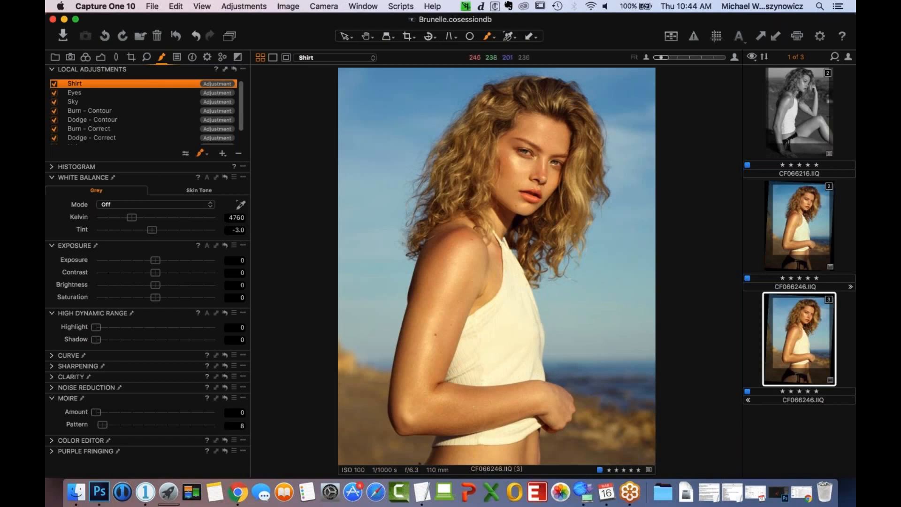
- Outline the white top in the Shirt mask along its edges and hem, raising the eraser's opacity for cleanup, and fill the mask
mouse_move(452, 372)
left_mouse_down()
mouse_move(464, 349)
mouse_move(453, 374)
mouse_move(475, 319)
mouse_move(504, 301)
mouse_move(491, 307)
mouse_move(505, 291)
mouse_move(507, 254)
mouse_move(534, 303)
mouse_move(538, 370)
mouse_move(462, 369)
left_mouse_up()
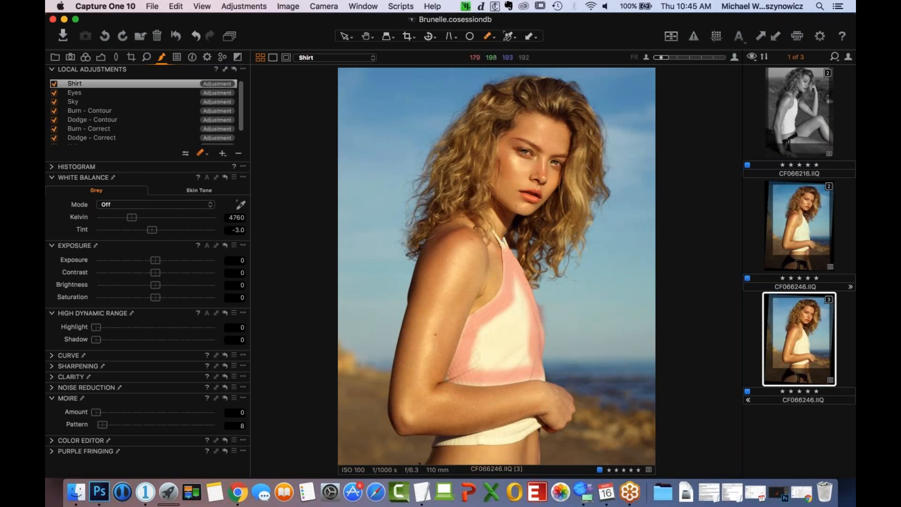
right_click(553, 316)
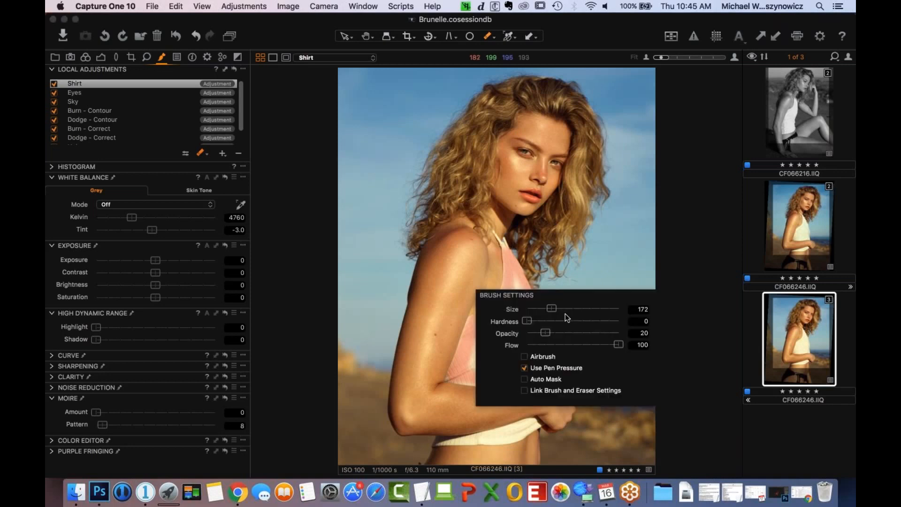
left_click_drag(587, 332, 590, 332)
left_click(559, 283)
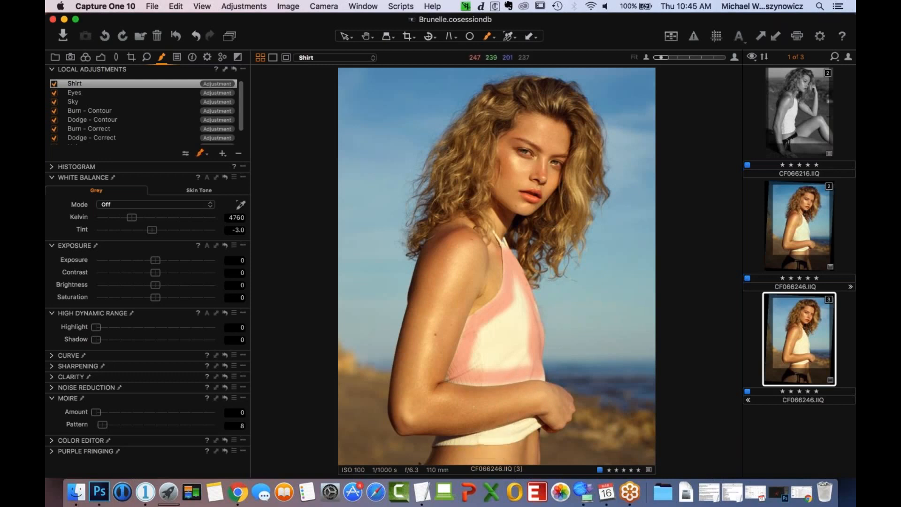
mouse_move(464, 442)
left_mouse_down()
mouse_move(537, 421)
mouse_move(493, 440)
left_mouse_up()
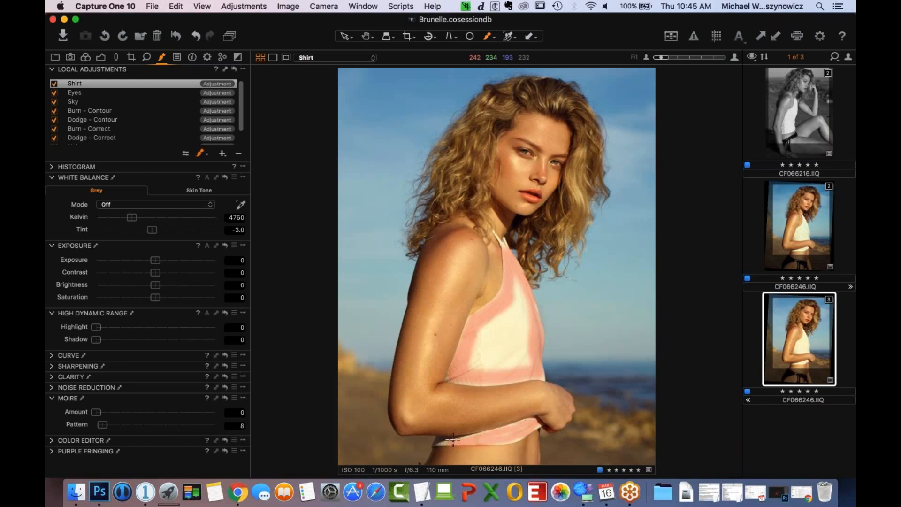
left_click(242, 69)
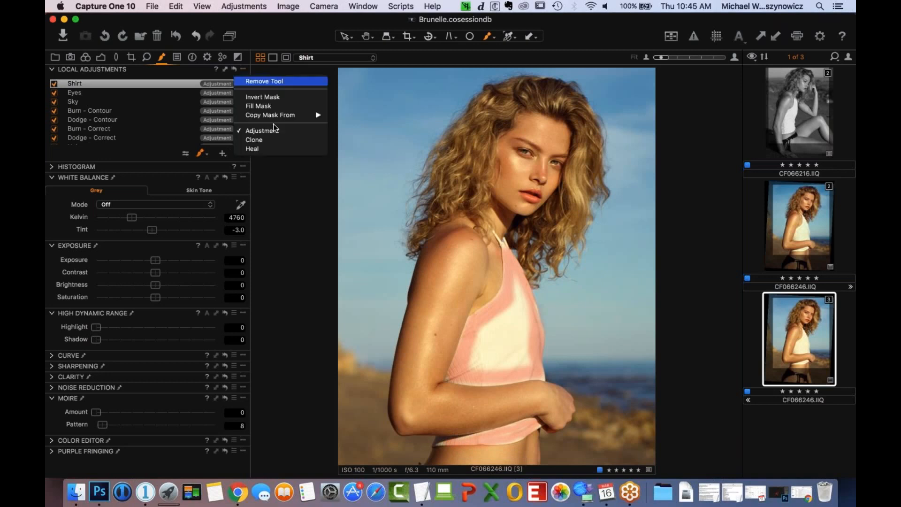
left_click(278, 106)
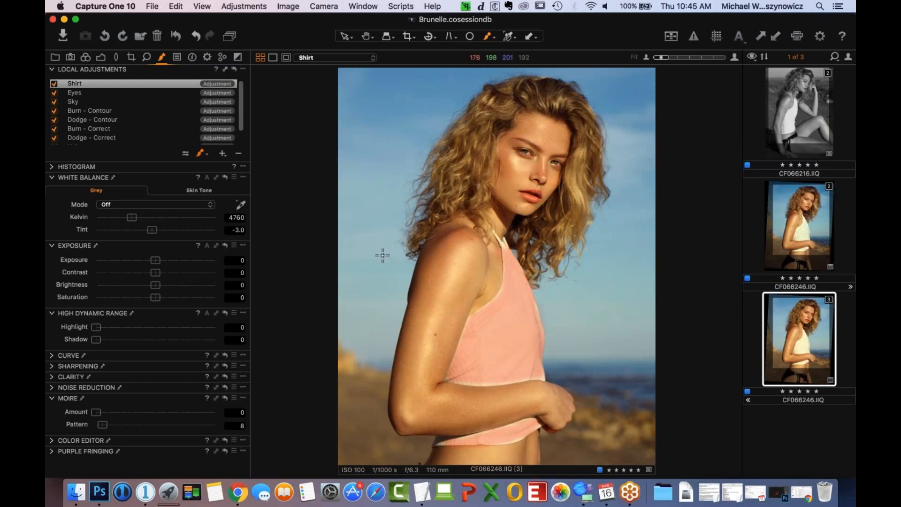
- Hide the mask, recover the shirt's highlights with a High Dynamic Range Highlight of at least 20, and fine-tune the layer's Exposure
key("m")
left_click(121, 327)
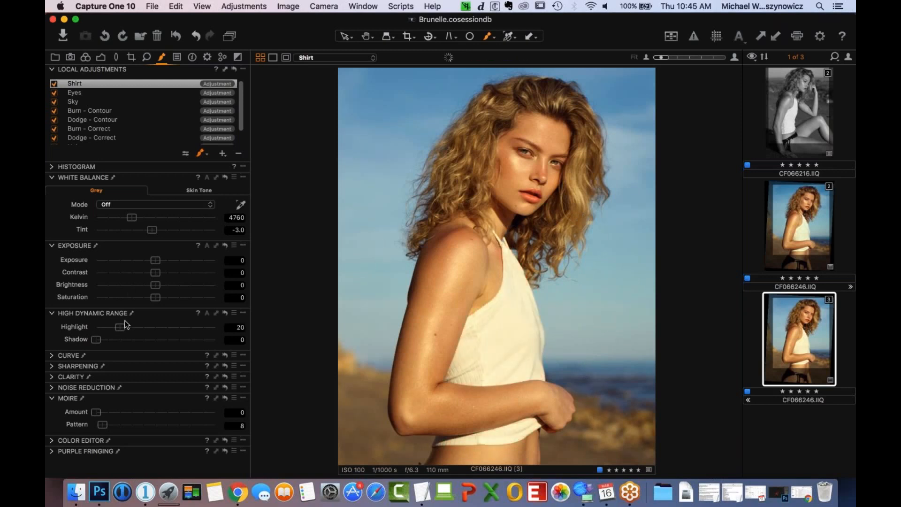
left_click_drag(153, 258, 151, 258)
left_click_drag(155, 263, 157, 264)
left_click_drag(120, 328, 122, 328)
- Add a subtle Elliptic on Crop vignette with an amount of -0.09
left_click(86, 57)
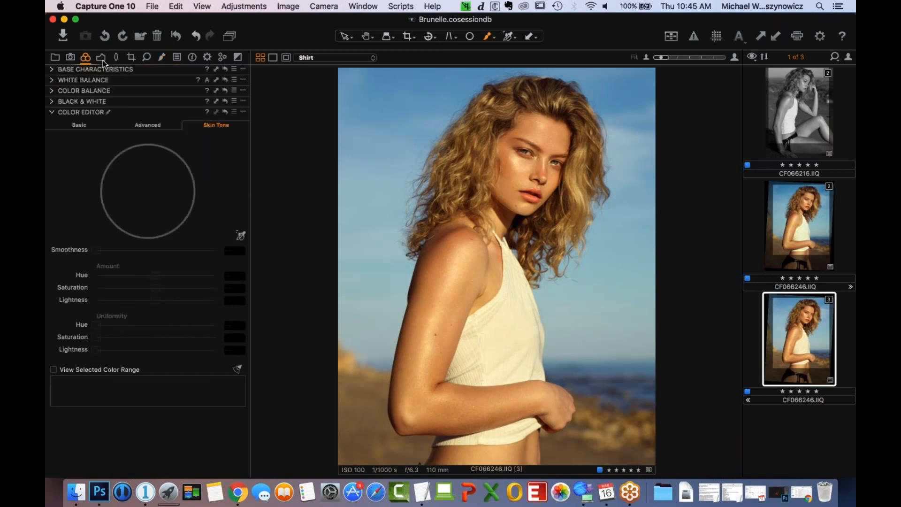
left_click(102, 59)
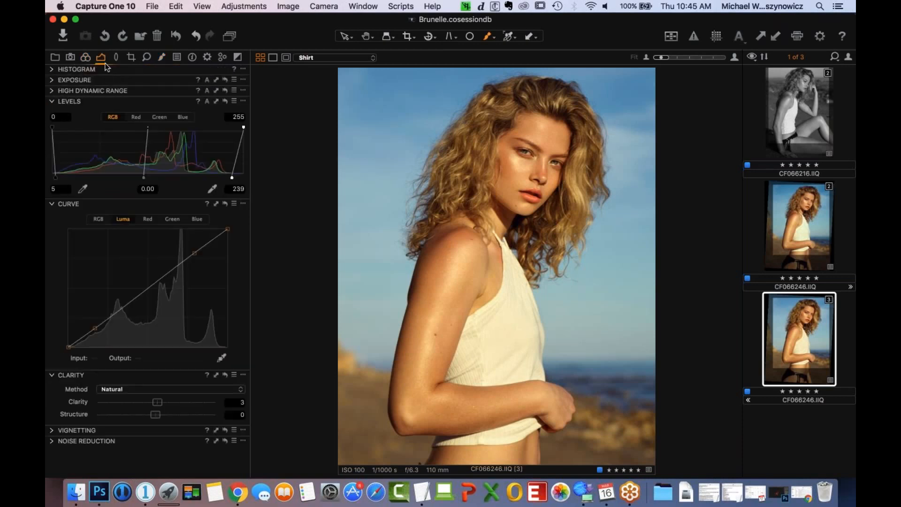
left_click(54, 432)
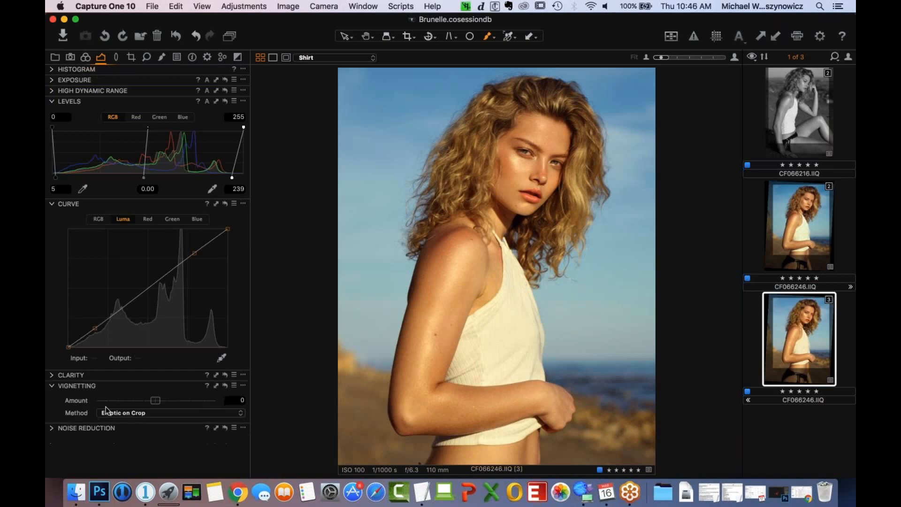
mouse_move(159, 402)
left_mouse_down()
mouse_move(166, 401)
mouse_move(156, 405)
left_mouse_up()
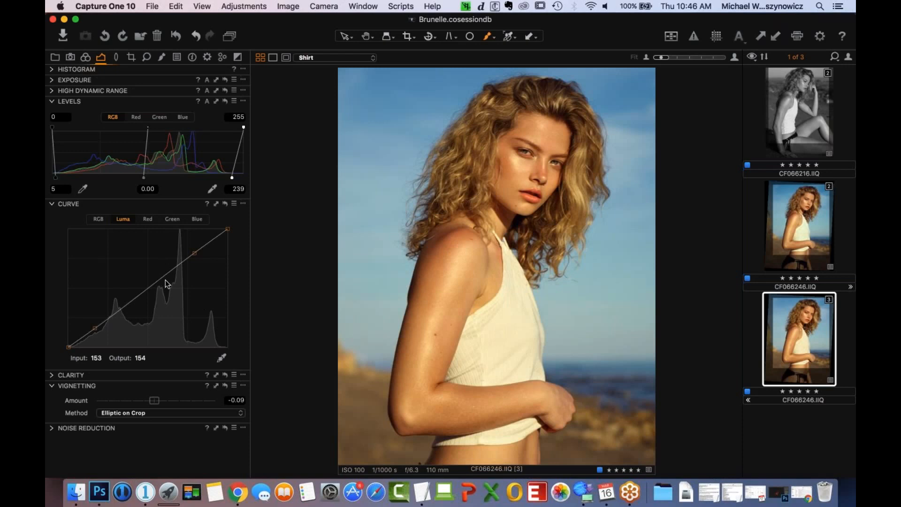
- Reduce the portrait's overall Saturation to -3 in the Exposure settings
left_click(53, 83)
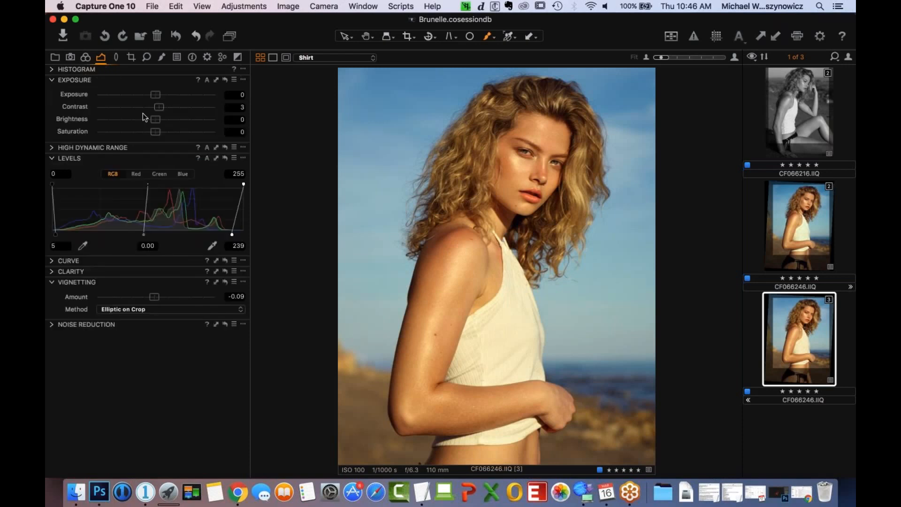
left_click_drag(154, 133, 153, 134)
left_click_drag(155, 137, 157, 135)
- Create a new variant of the edited CF066246.IIQ portrait and undo it
right_click(799, 373)
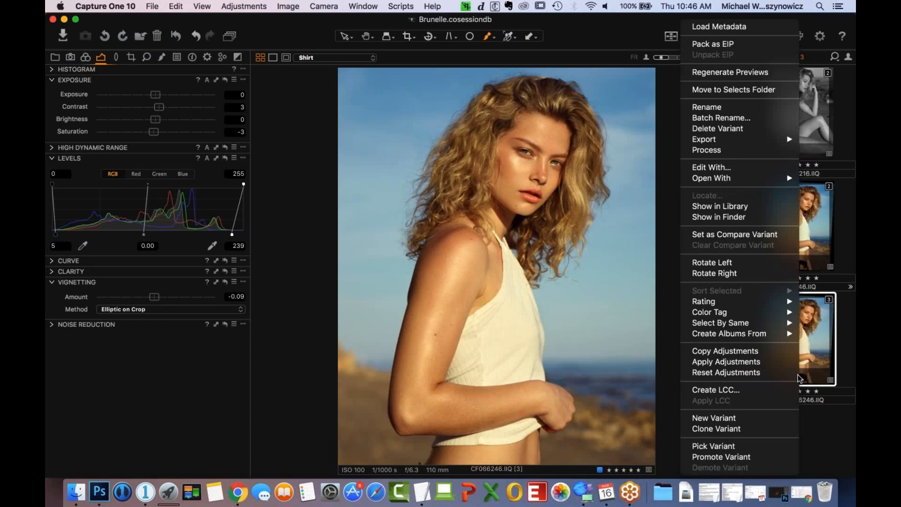
left_click(796, 418)
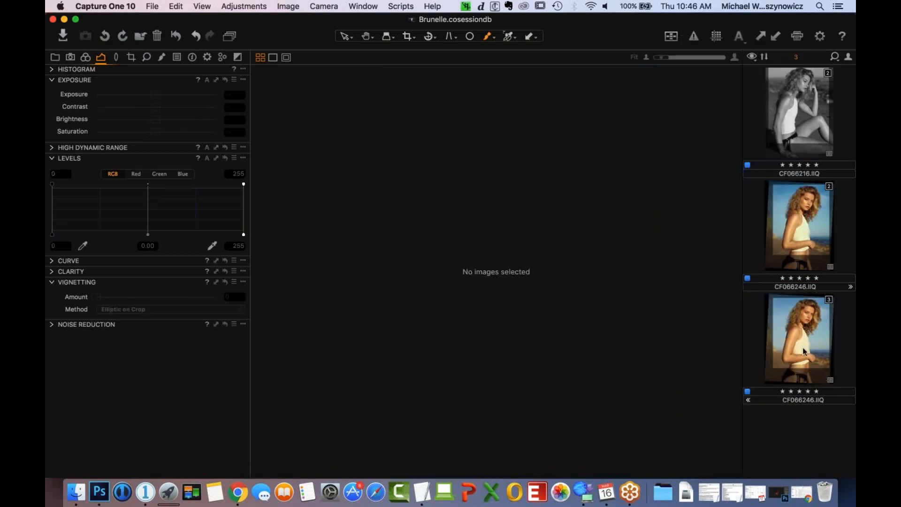
key("super+z")
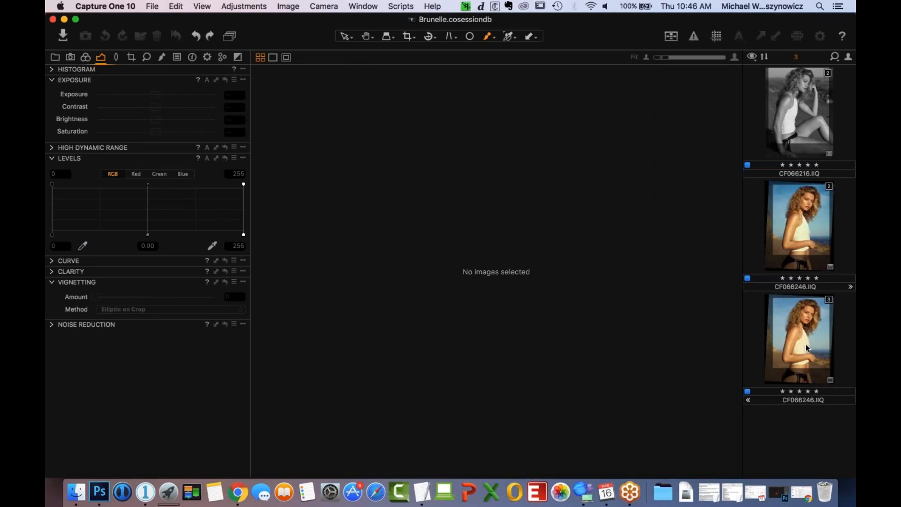
- Clone the edited third variant of CF066246.IIQ
right_click(806, 347)
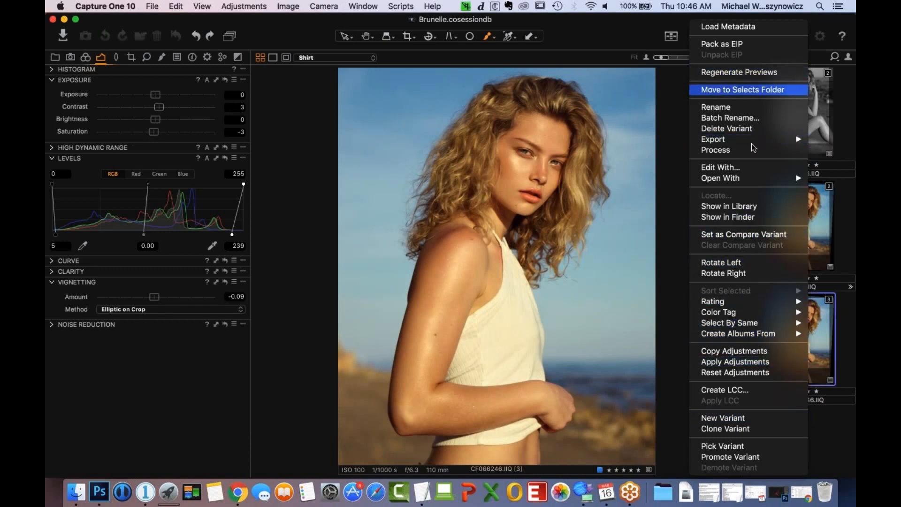
left_click(773, 441)
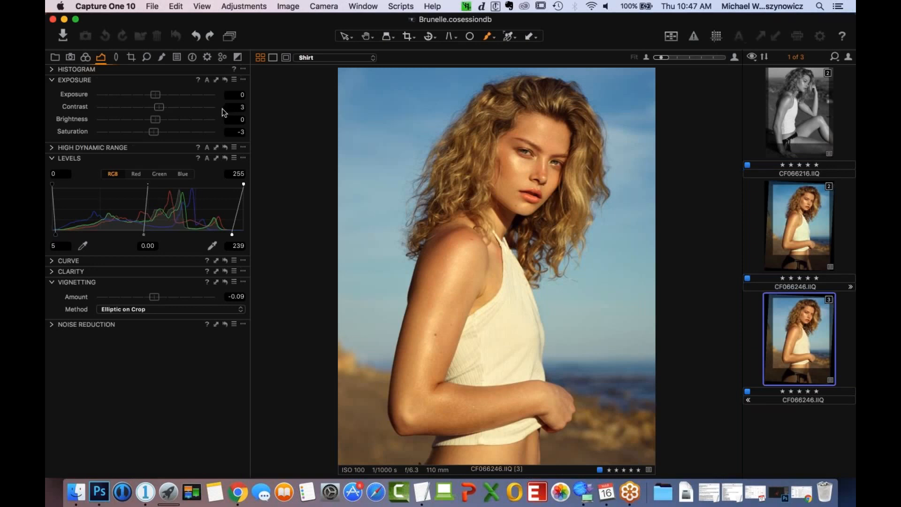
key("F3")
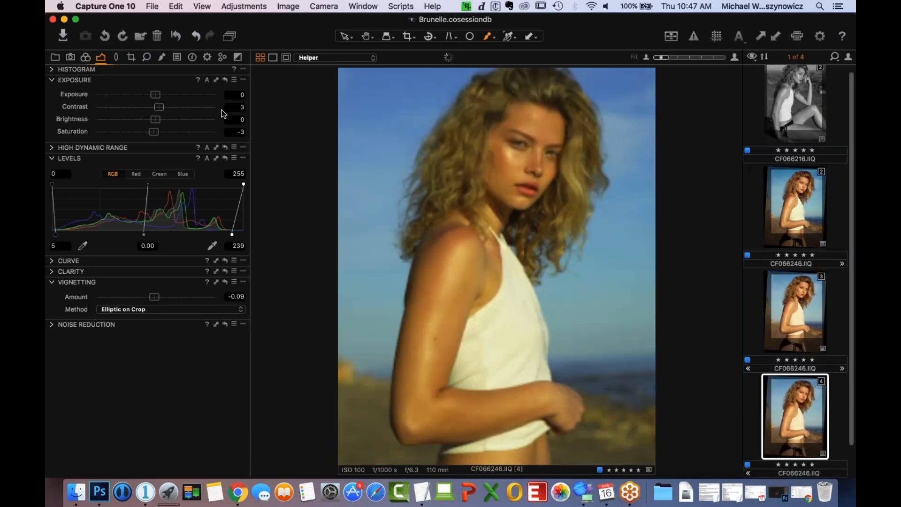
- Reset the Levels and all local adjustment layers on the cloned fourth variant
left_click(225, 158)
left_click(162, 57)
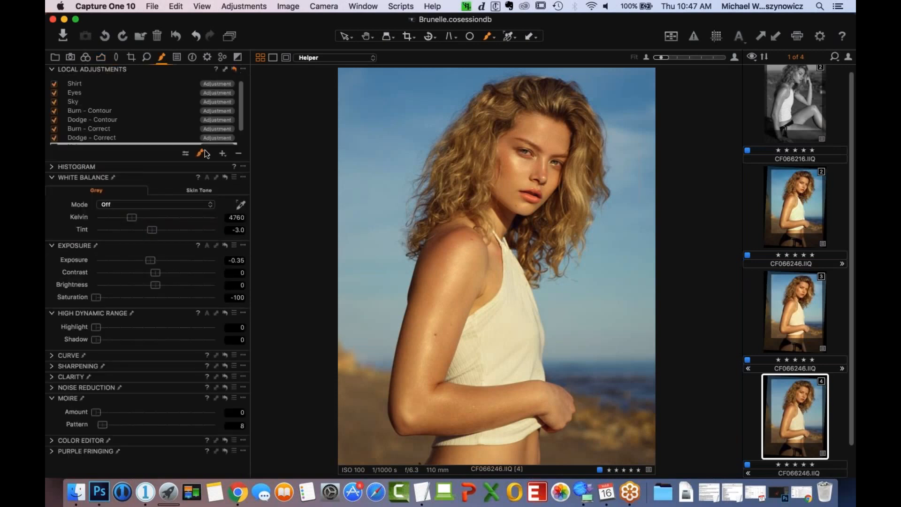
left_click(234, 69)
- Reset the Color Editor's skin tone corrections on the cloned fourth variant
left_click(86, 58)
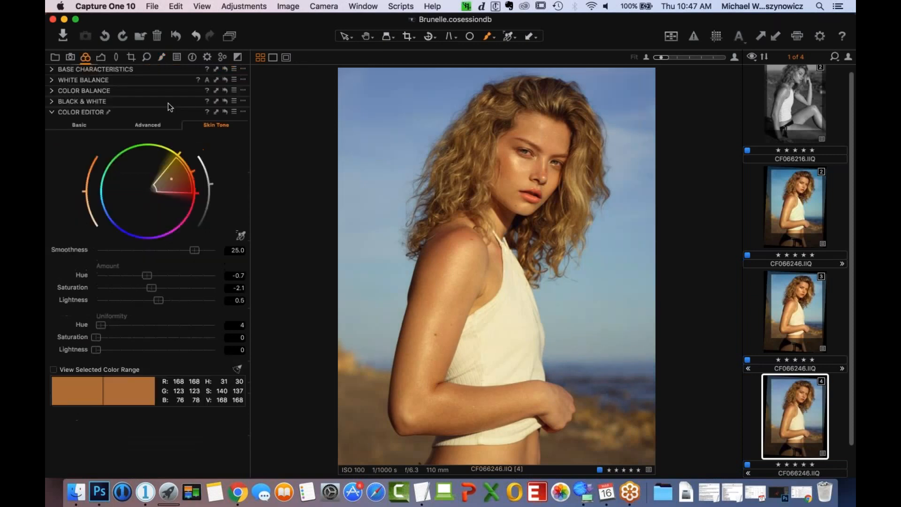
left_click(225, 111)
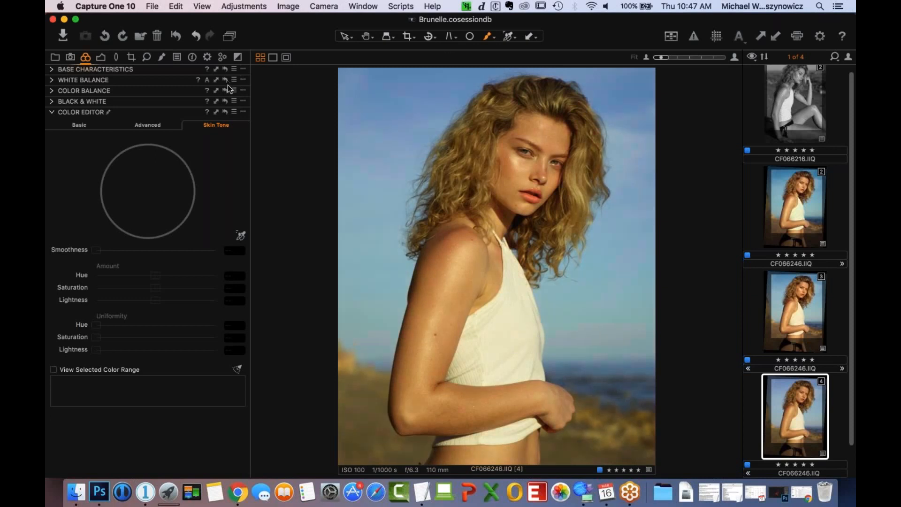
key("super+z")
- Hide the tool area and show variants 3 and 4 of CF066246.IIQ side by side
left_click(201, 6)
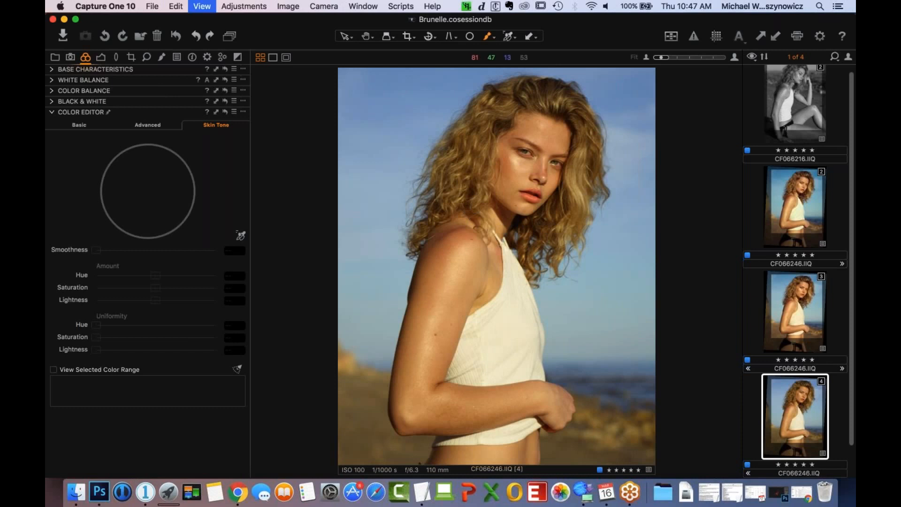
key("super+t")
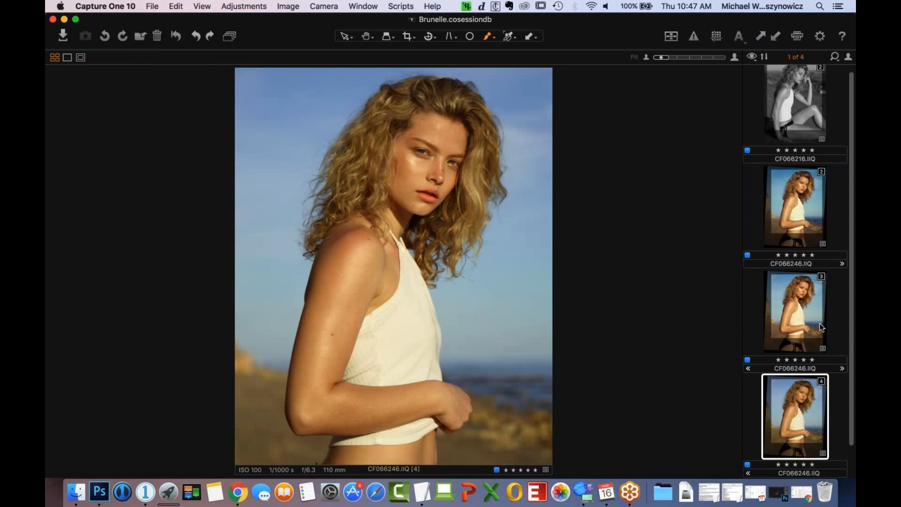
left_click(804, 310, "super")
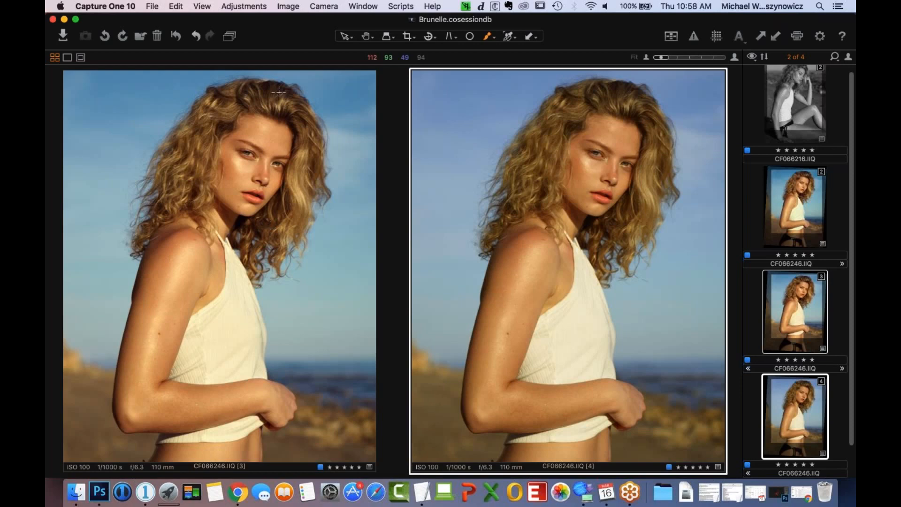
- Examine the eye and hair detail of the retouched variant 3 up close
scroll(302, 159, "up", 5)
scroll(261, 181, "up", 5)
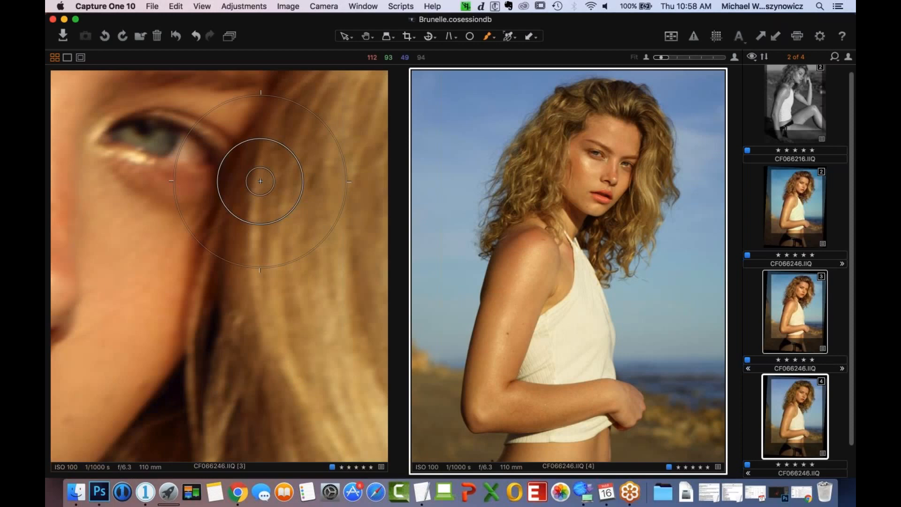
scroll(284, 247, "up", 3)
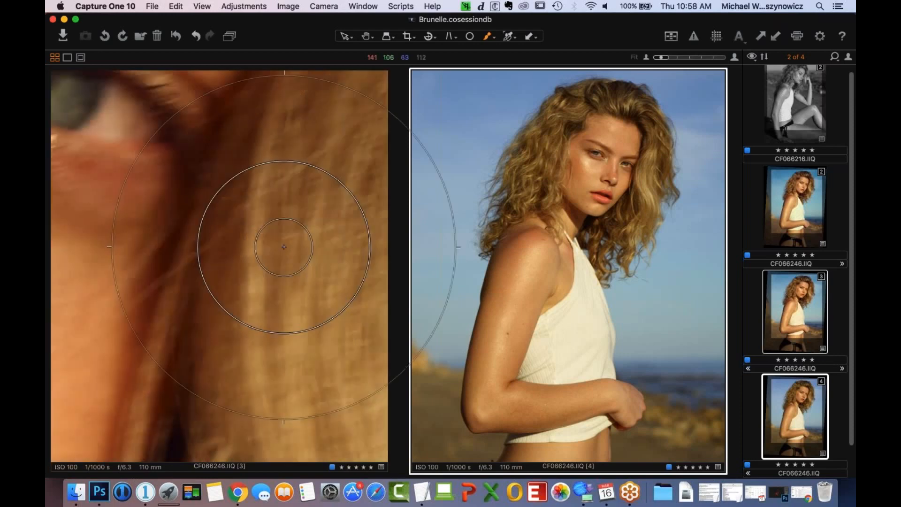